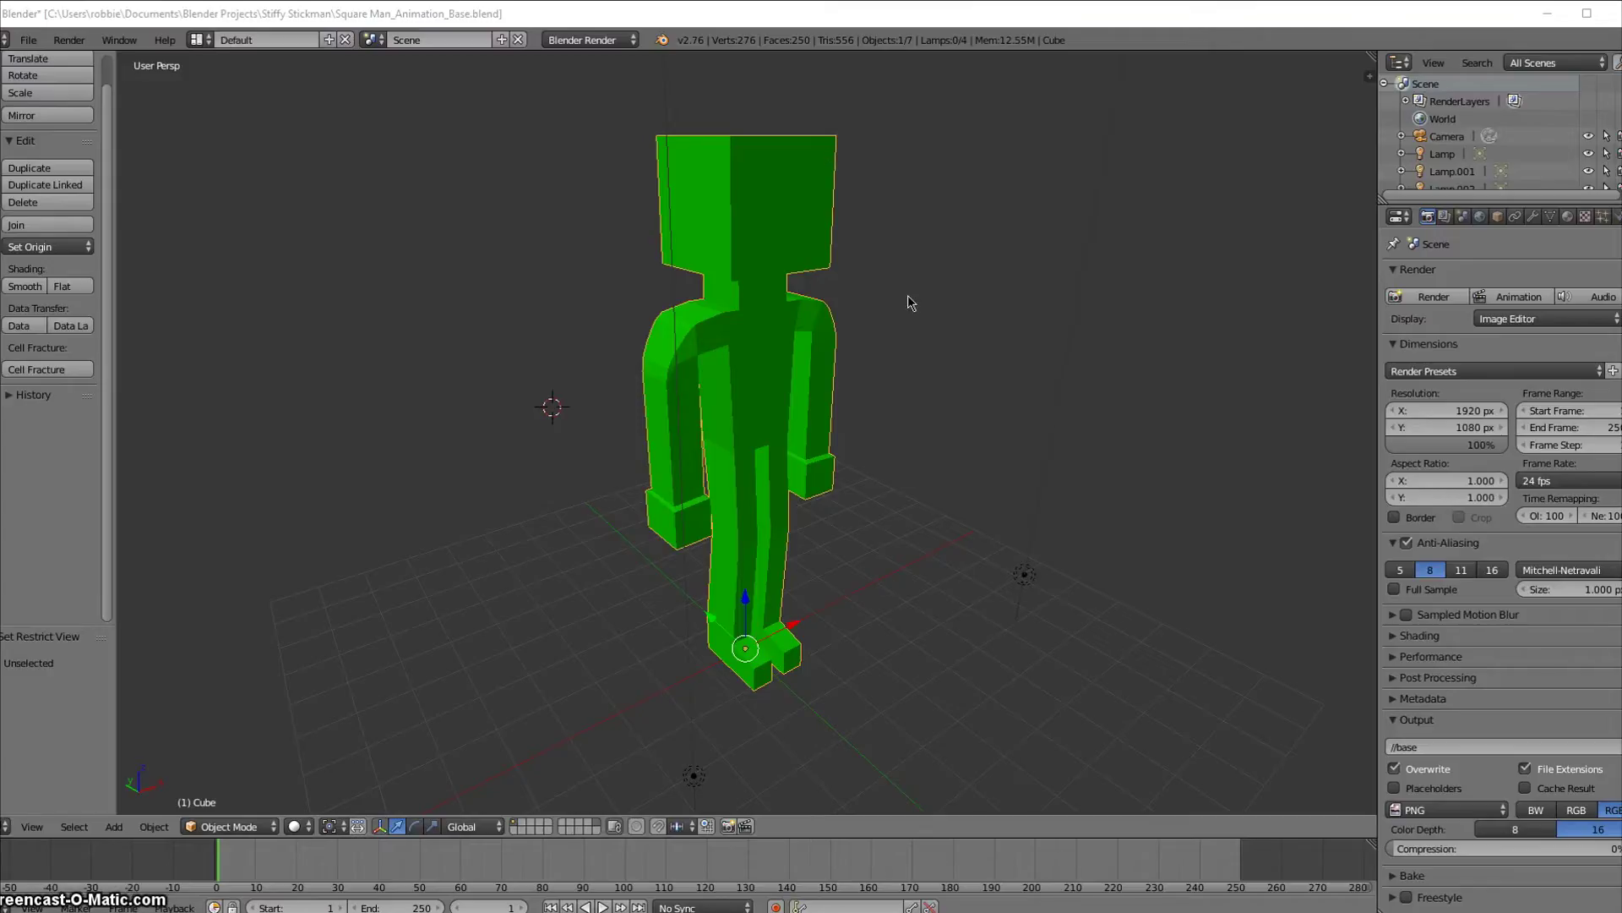
- Unhide the armature so its bones appear together with the green character mesh
left_click(832, 520)
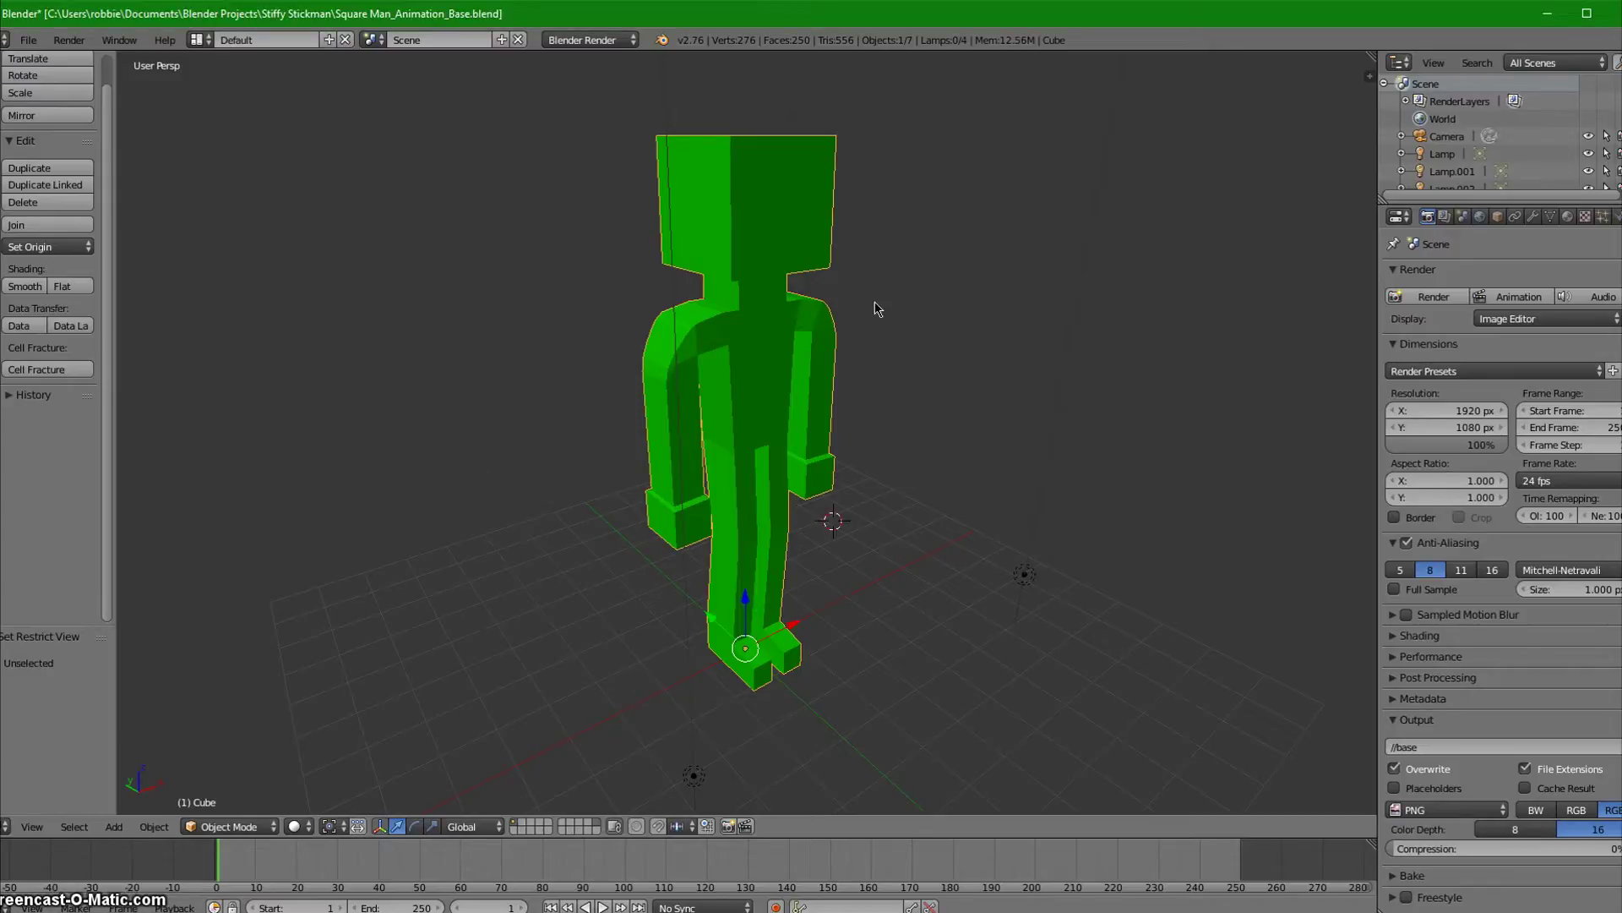
middle_click_drag(769, 372, 561, 367)
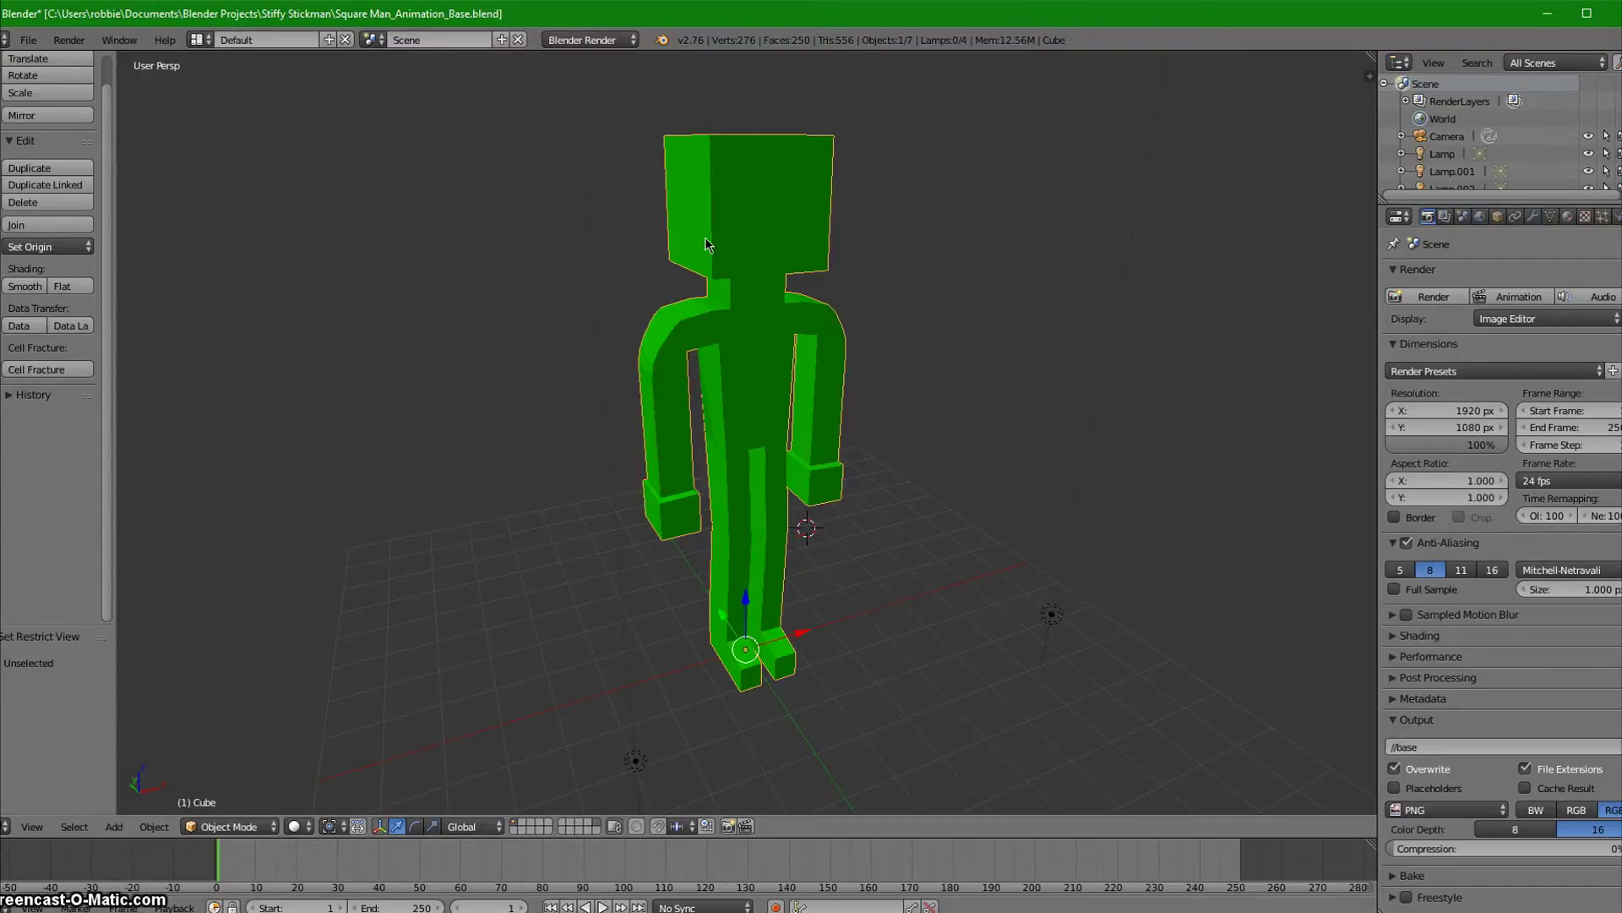
key("alt+h")
middle_click_drag(564, 423, 785, 439)
middle_click_drag(605, 460, 599, 428)
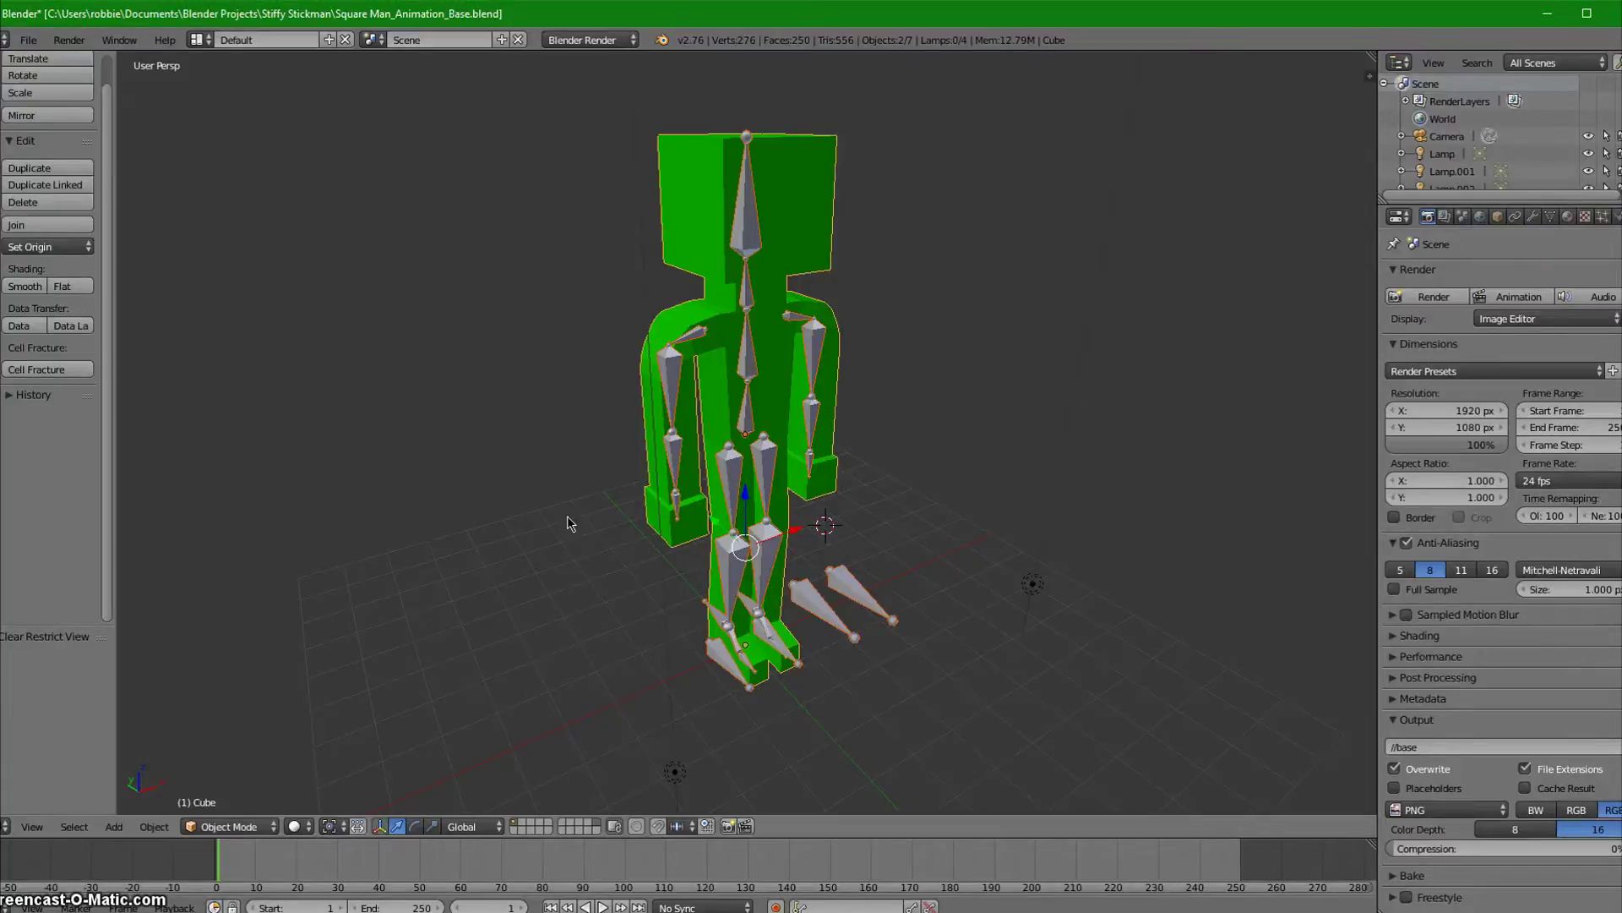
middle_click_drag(759, 516, 626, 512)
middle_click_drag(734, 531, 776, 526)
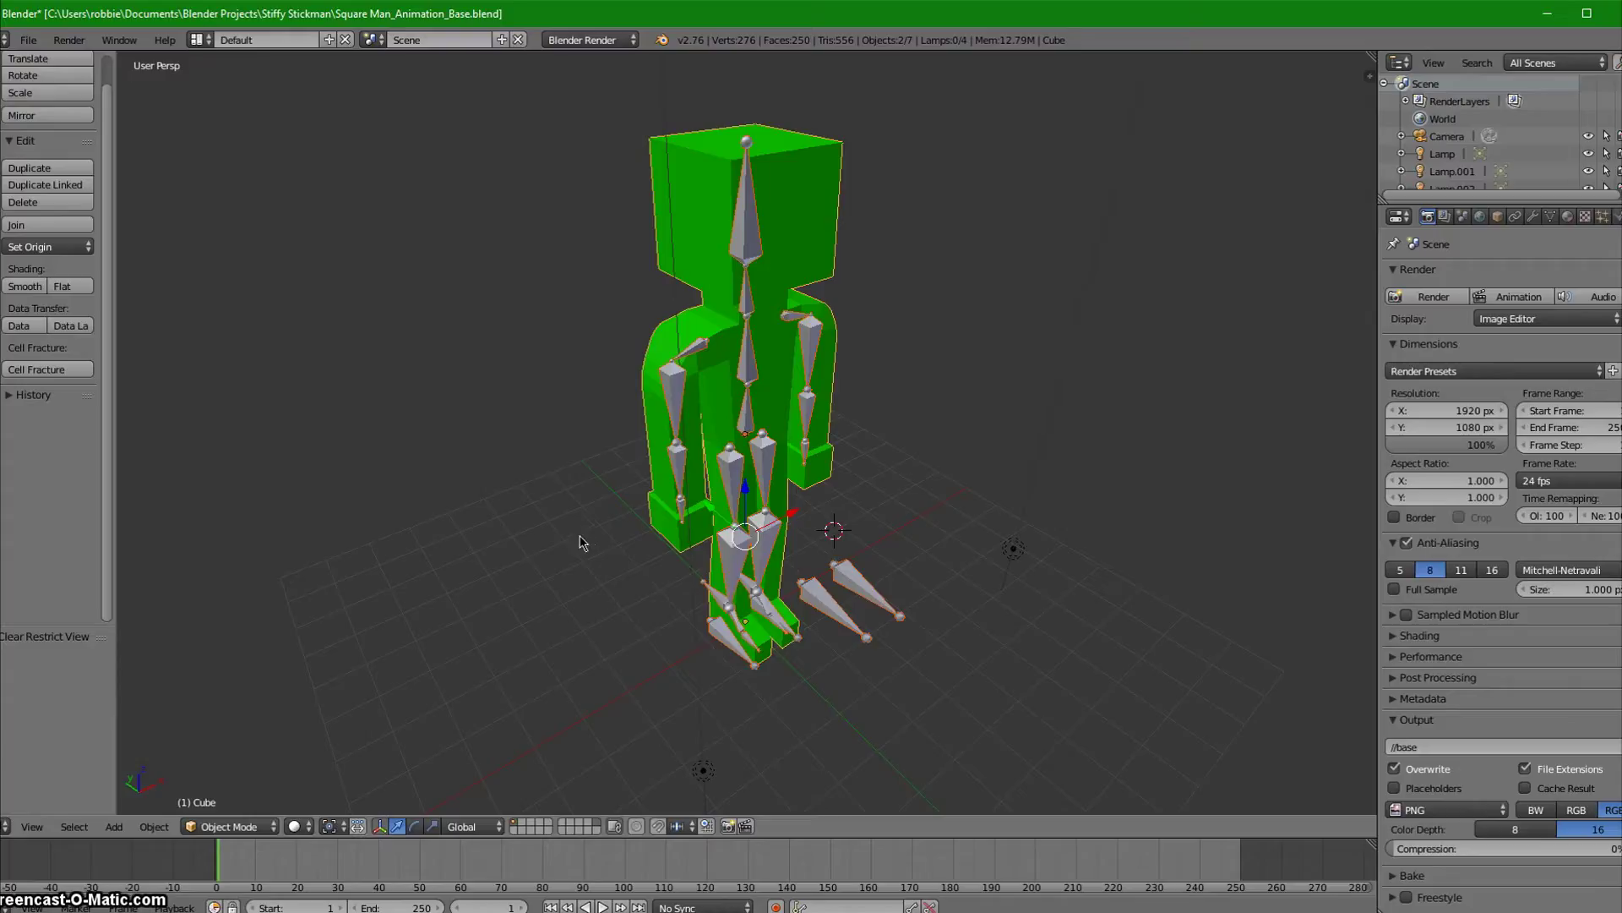
- Select the armature named man in Object Mode and switch it to Pose Mode
left_click(234, 829)
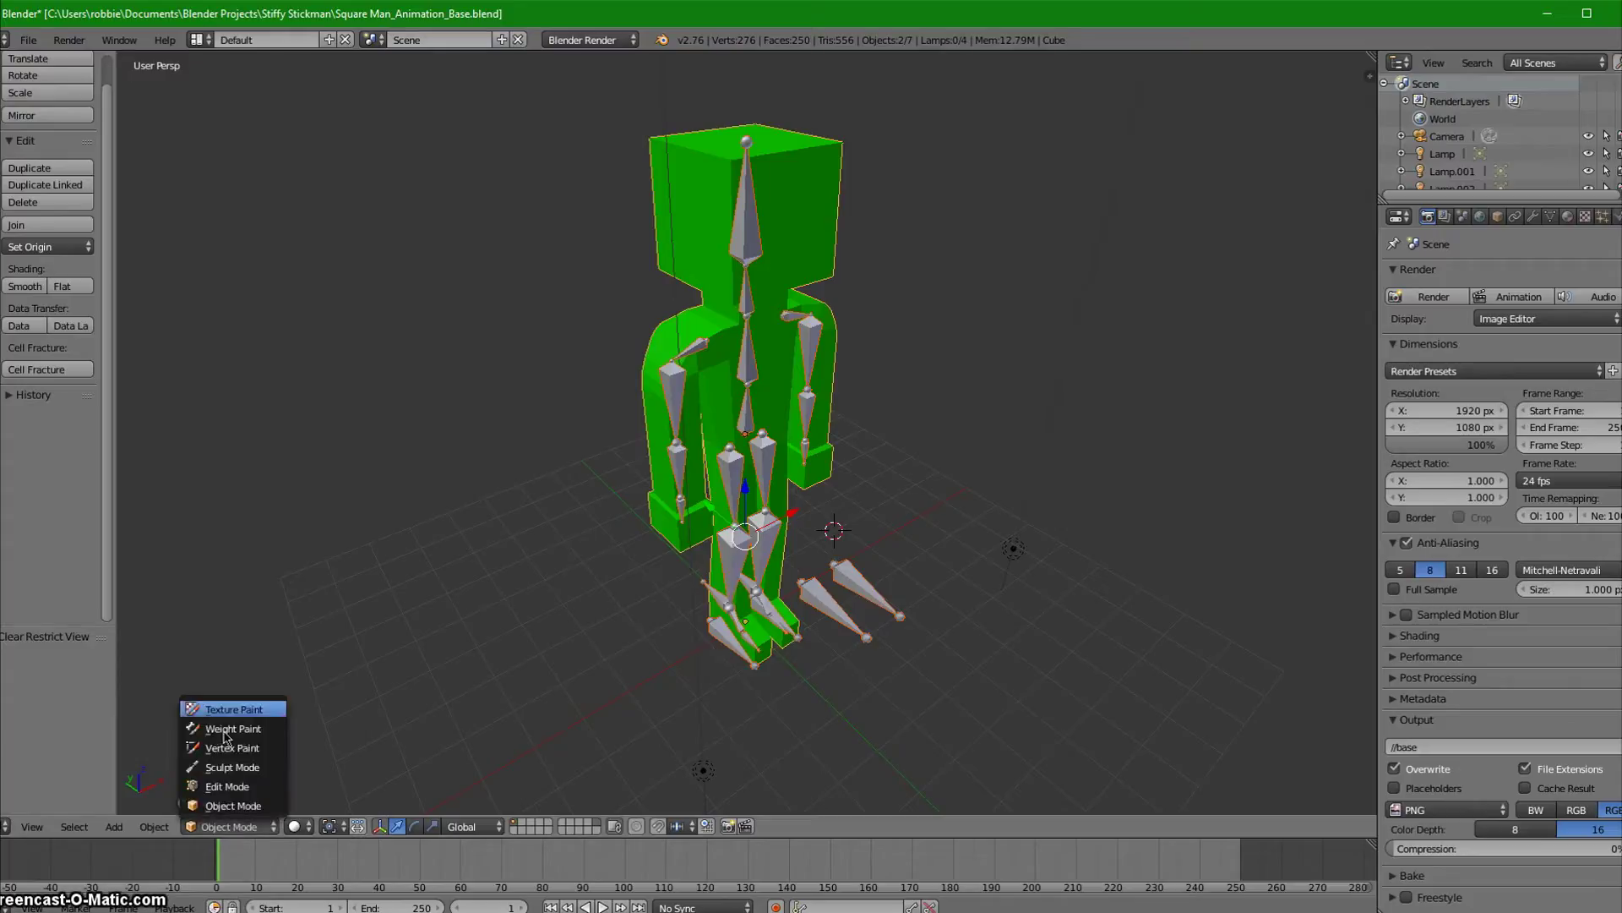
left_click(228, 804)
right_click(676, 402)
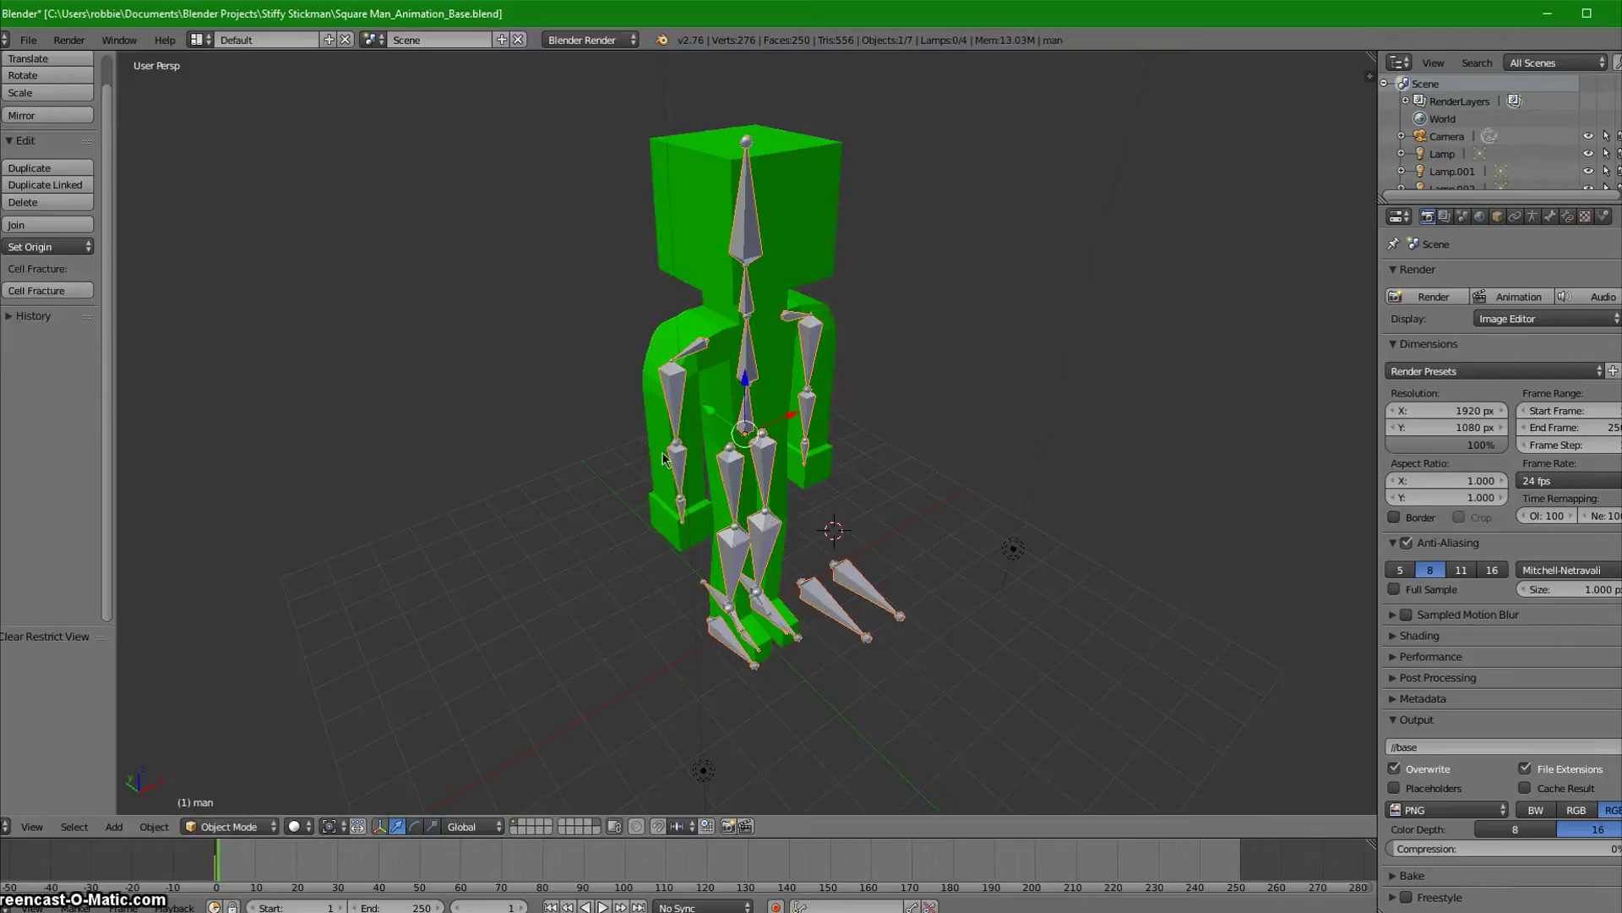
left_click(258, 826)
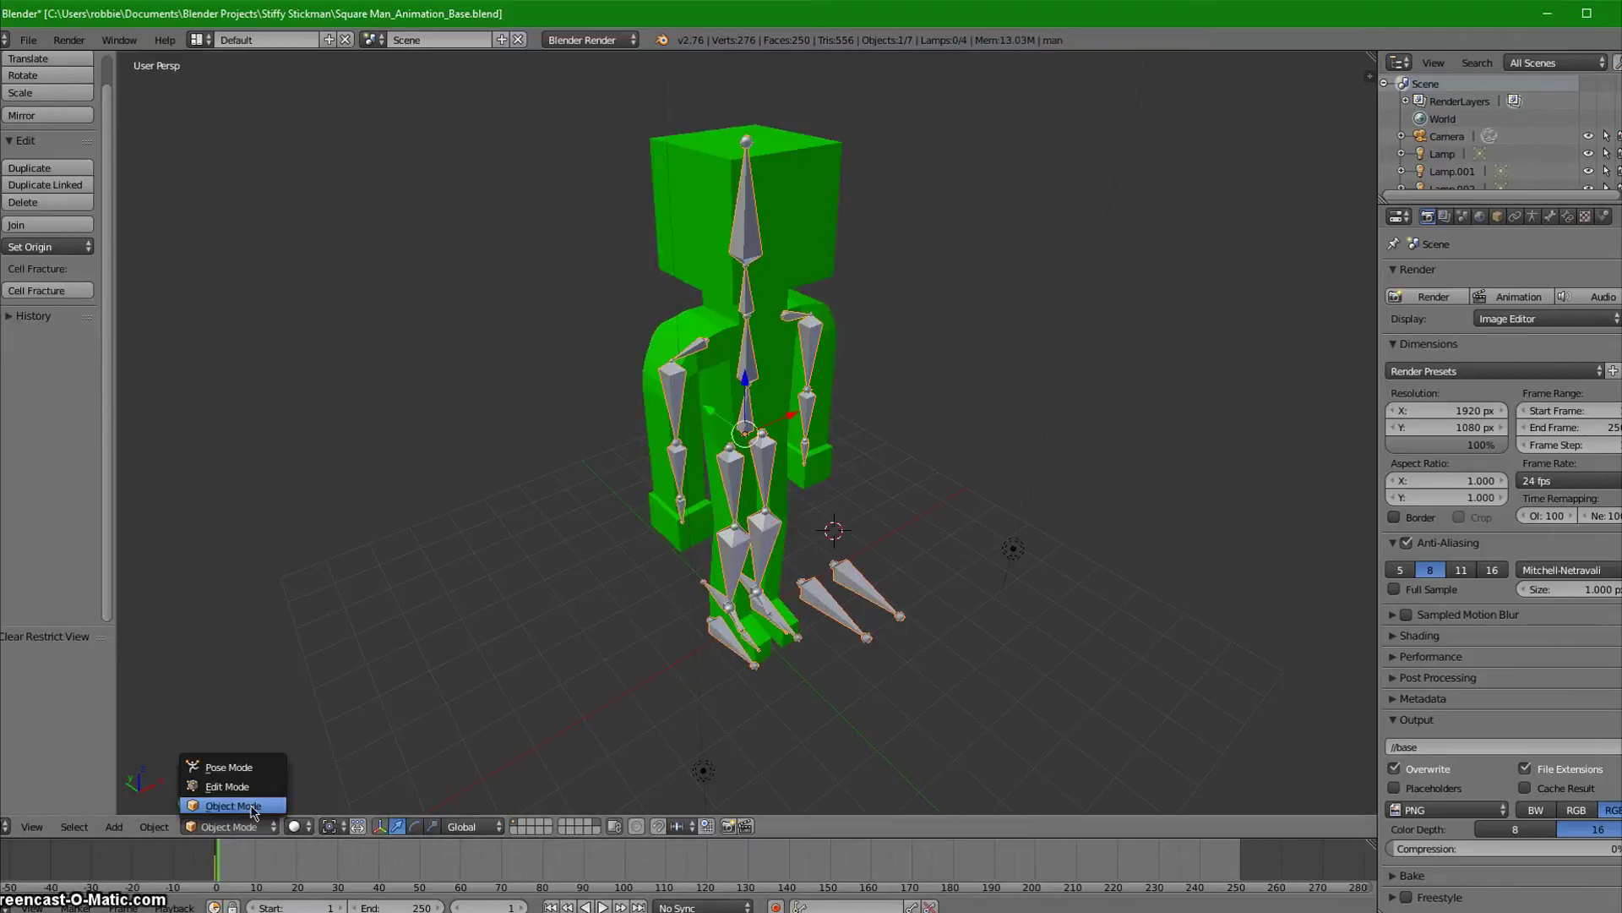
left_click(210, 769)
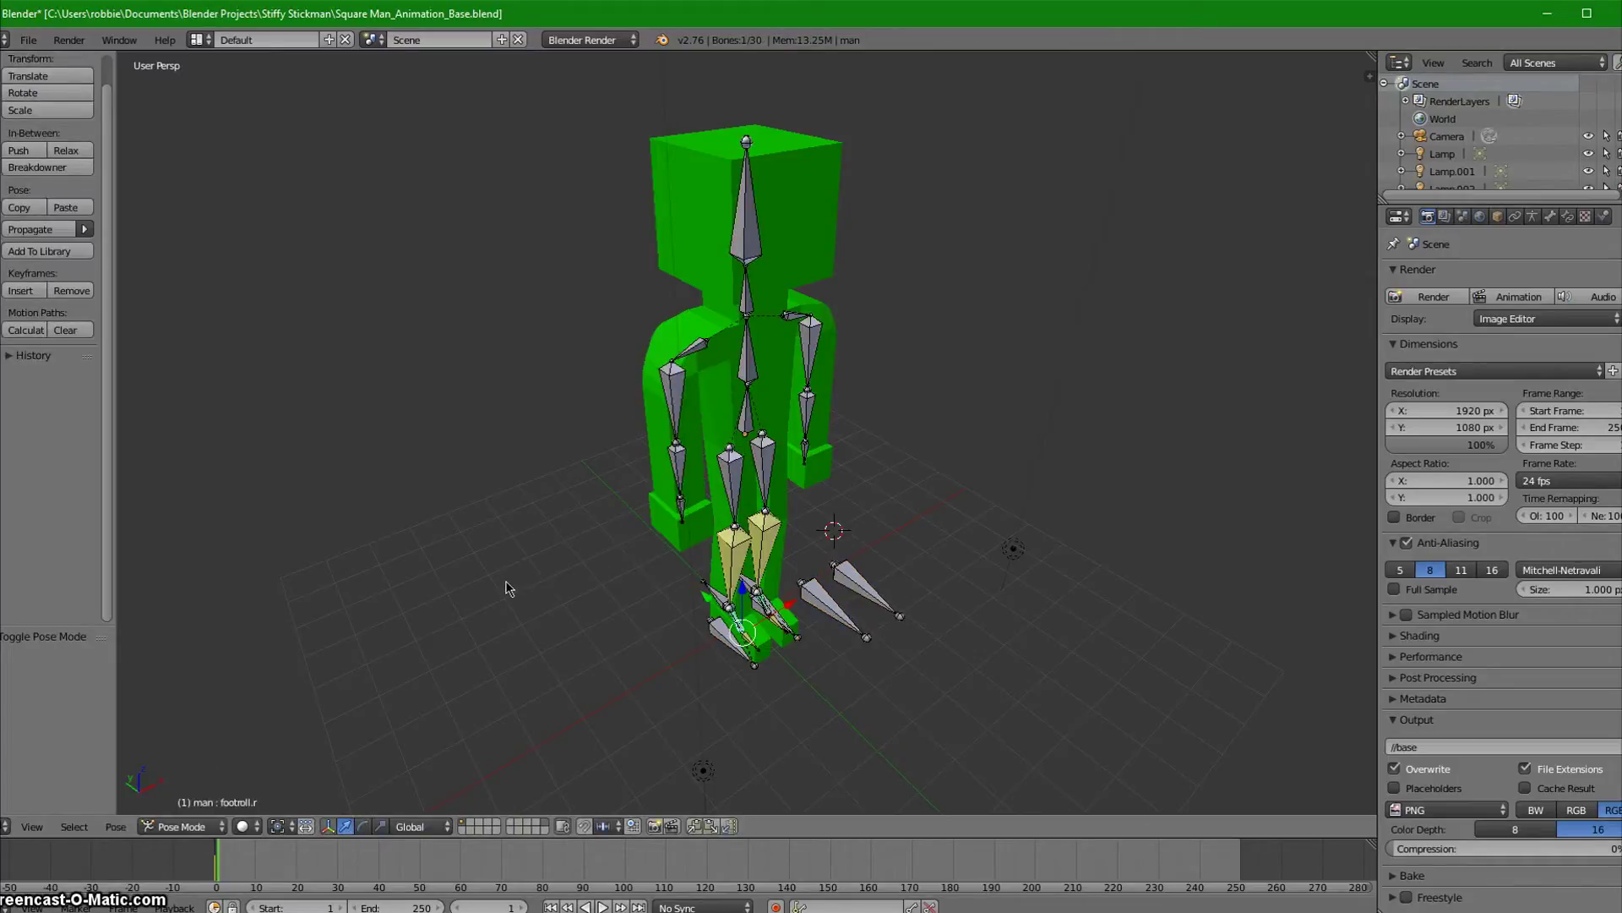
- Select the character's right thigh bone, followed by the right upper-arm bone arm1.r
middle_click_drag(540, 567, 566, 531)
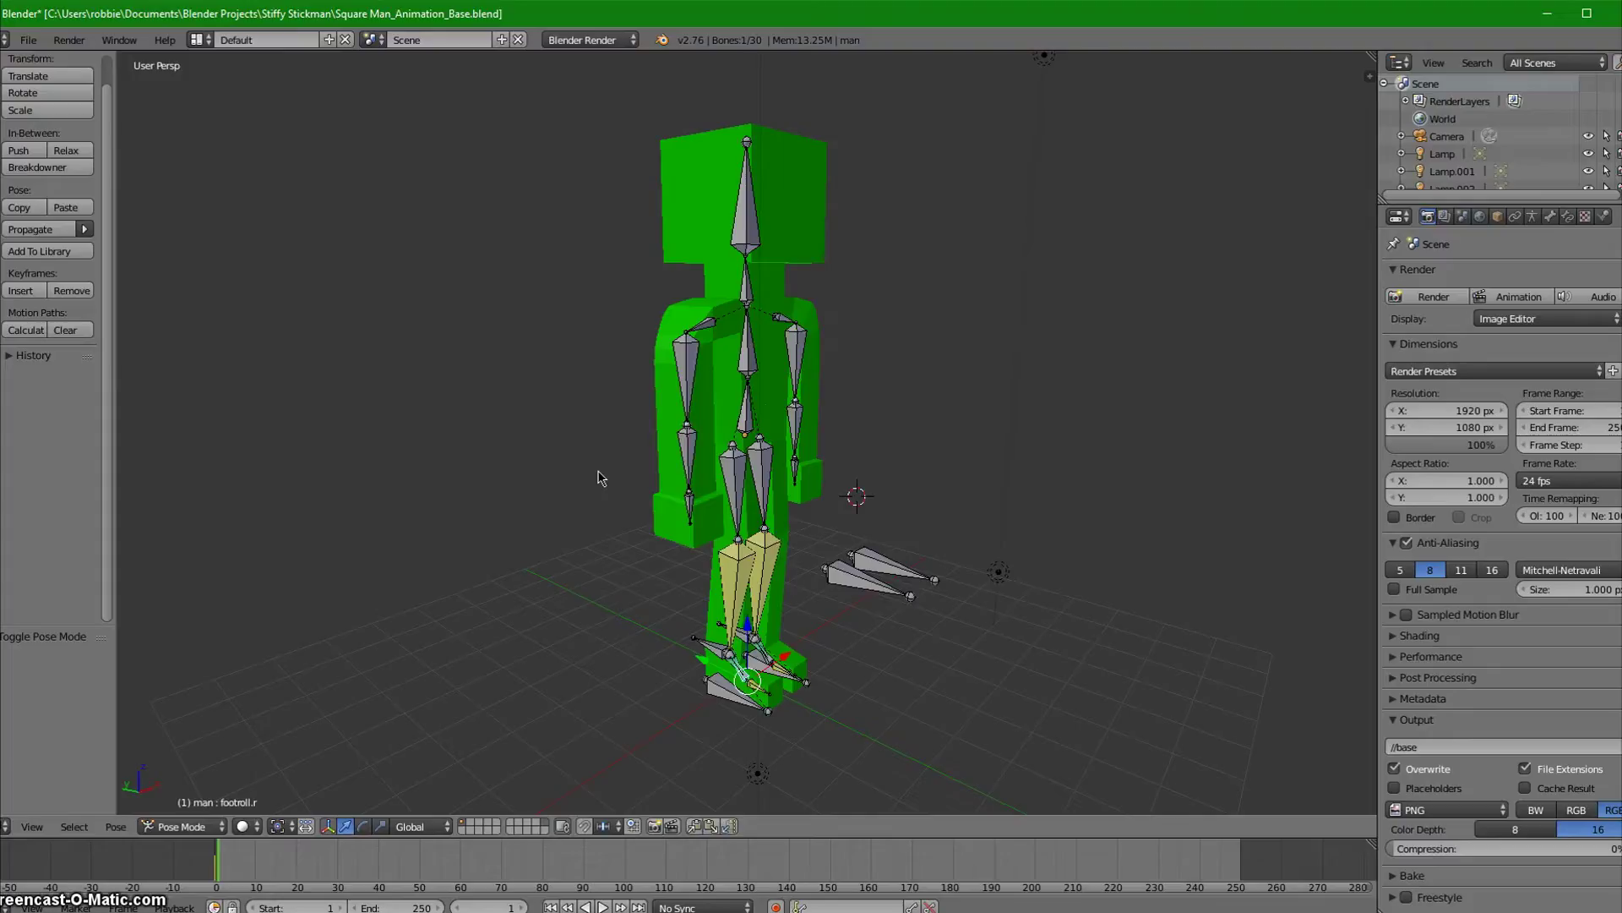
middle_click_drag(518, 571, 605, 581)
right_click(740, 479)
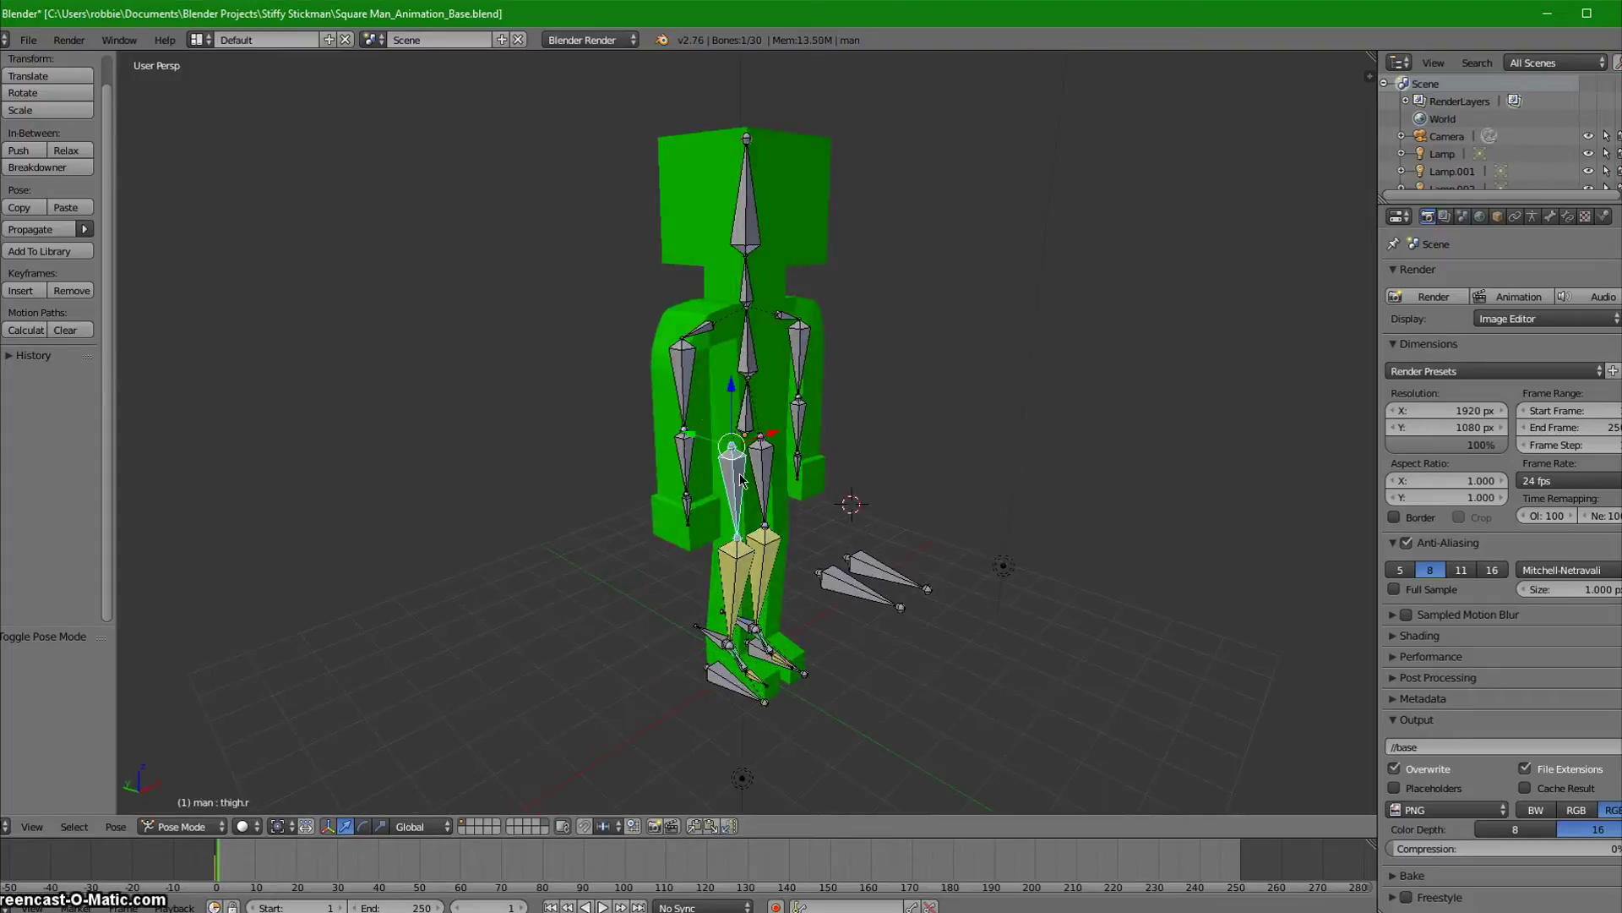
right_click(682, 366)
- Switch the armature to Object Mode and return it to Pose Mode
left_click(200, 824)
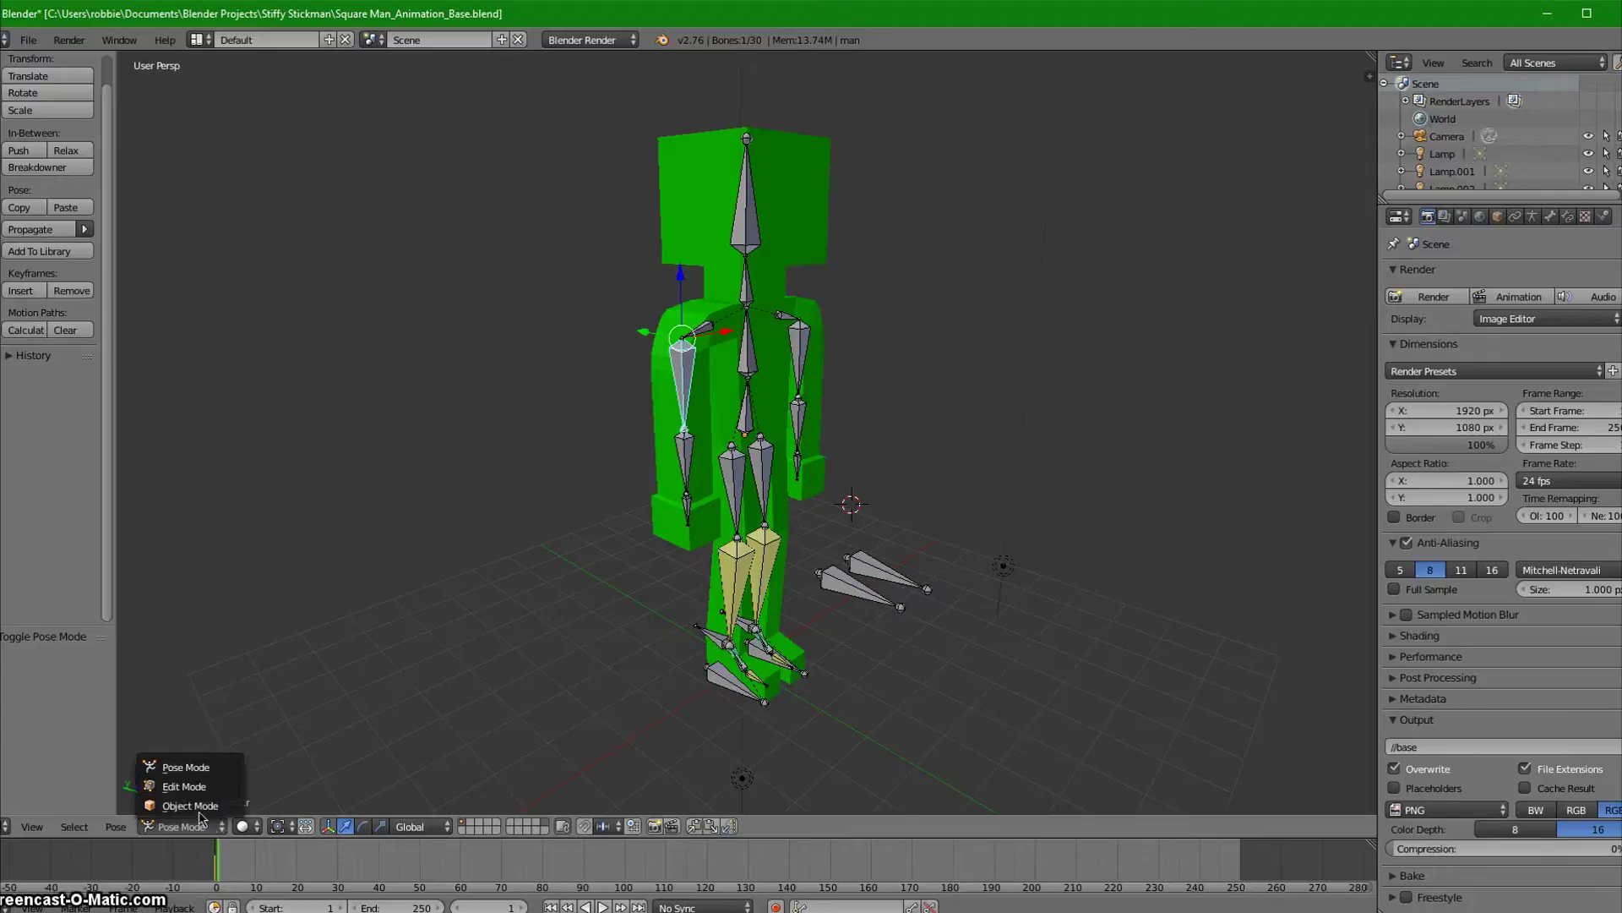
left_click(177, 806)
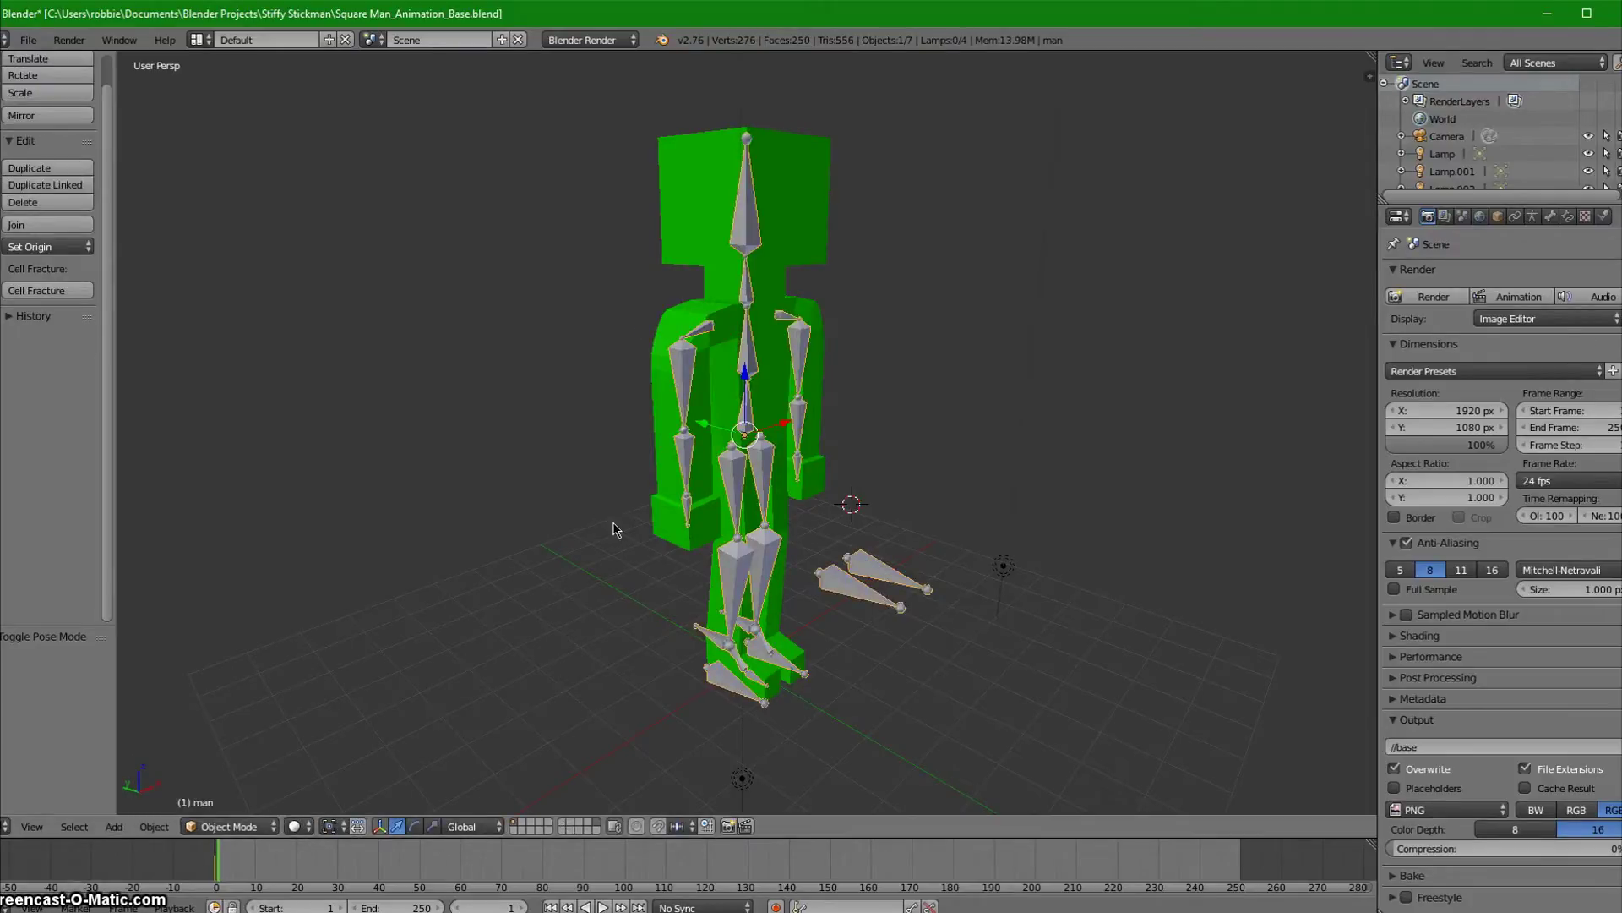
key("ctrl+Tab")
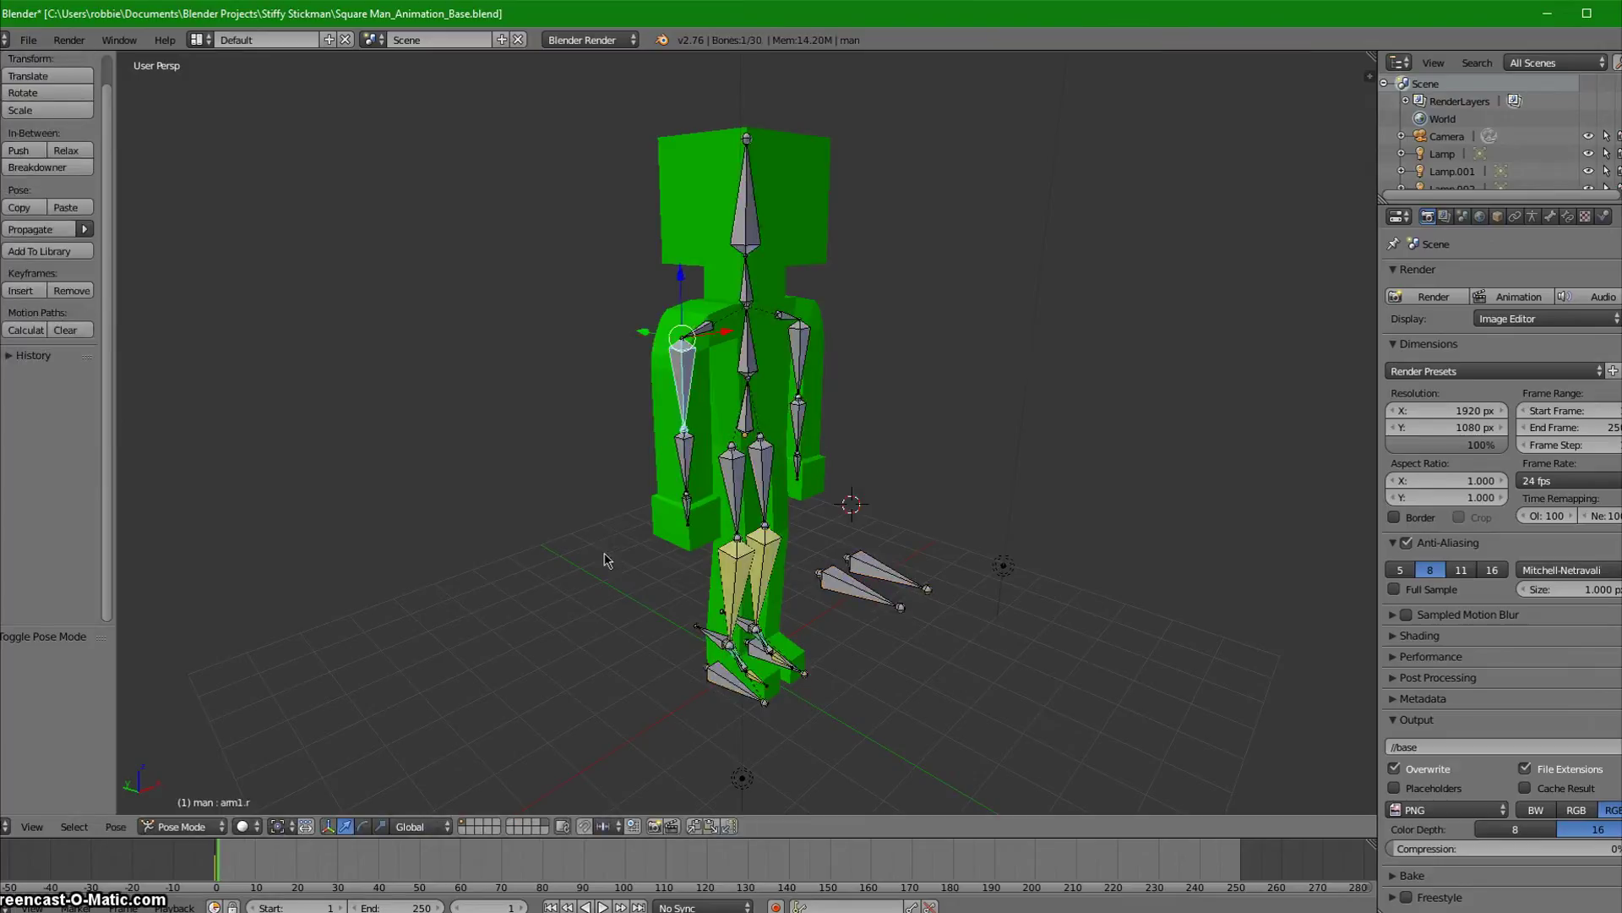
middle_click_drag(604, 555, 532, 554)
middle_click_drag(422, 551, 456, 566)
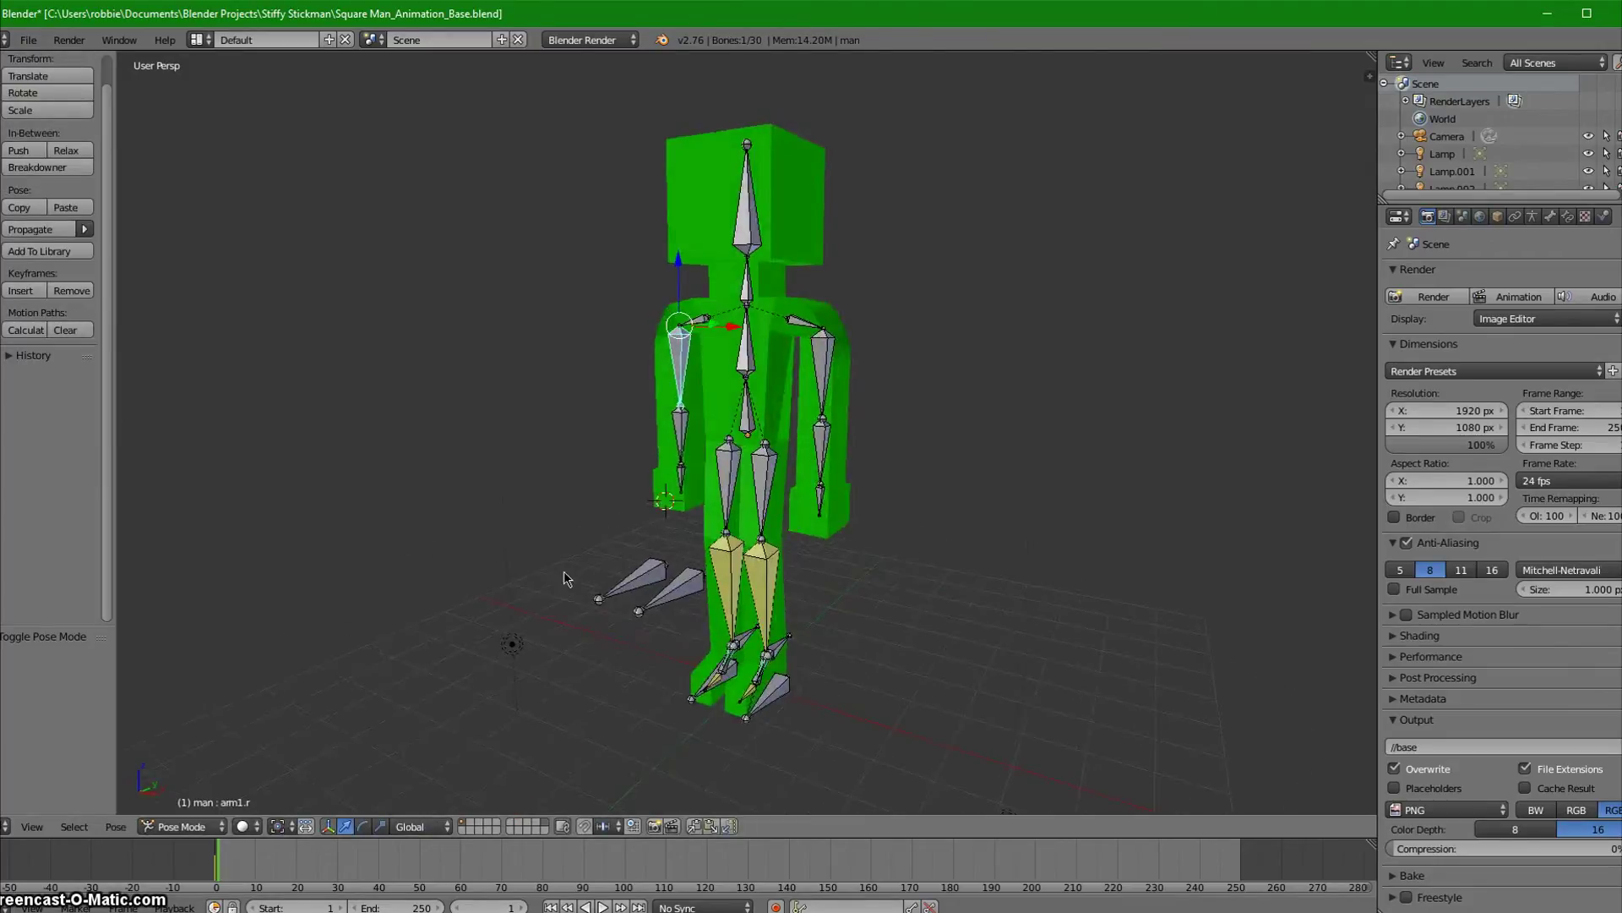
mouse_move(568, 579)
middle_mouse_down()
mouse_move(616, 572)
mouse_move(560, 555)
middle_mouse_up()
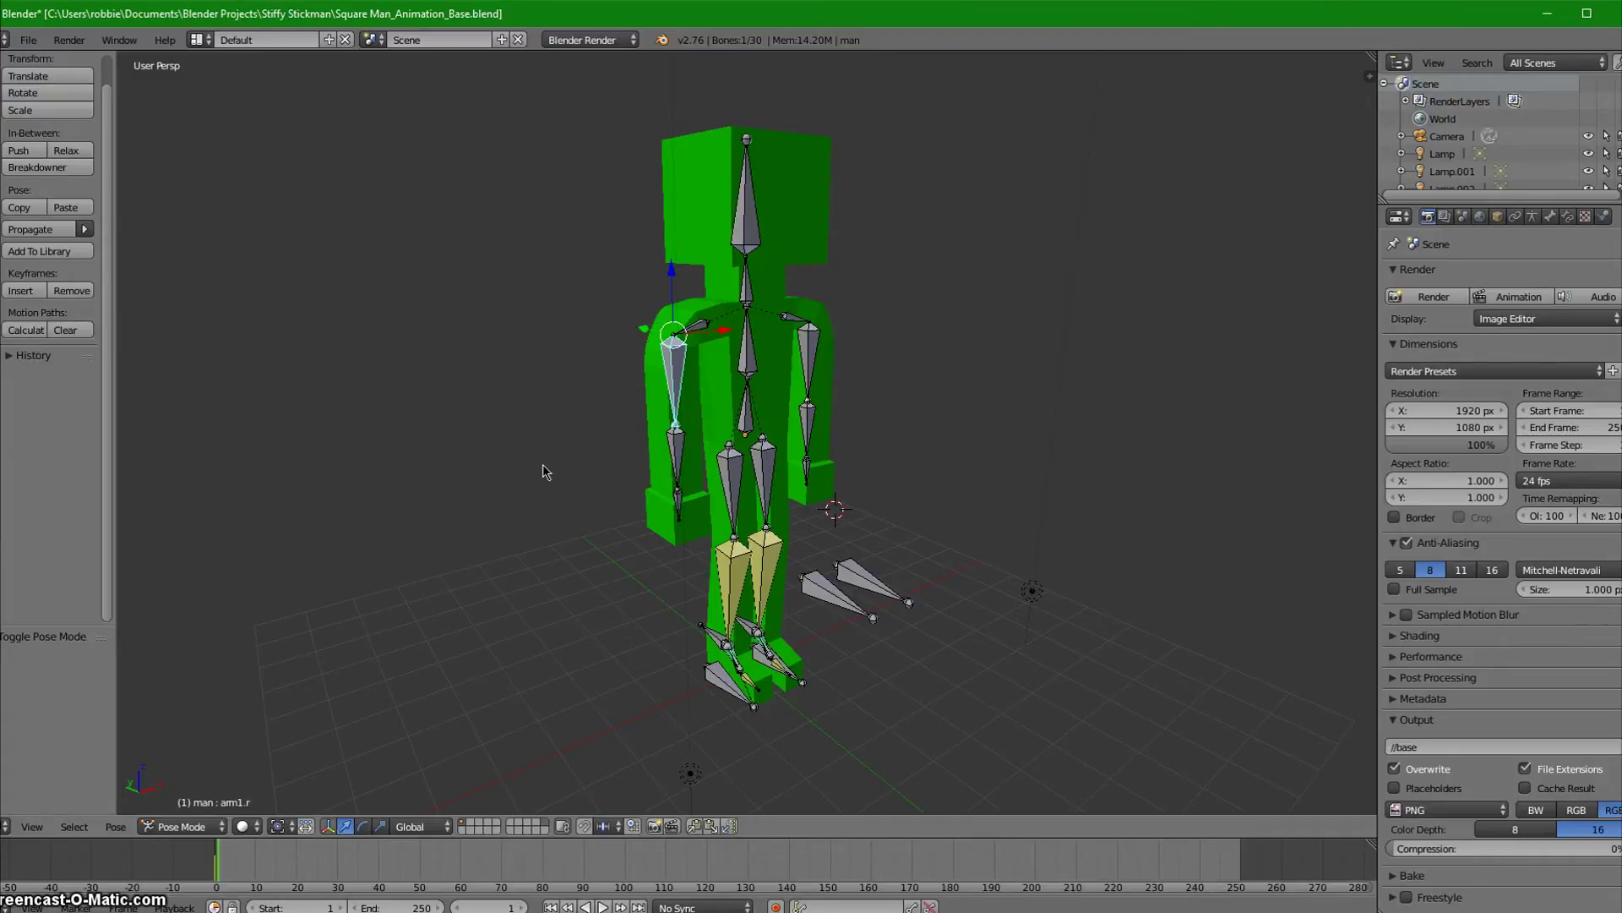
mouse_move(602, 583)
middle_mouse_down()
mouse_move(731, 576)
mouse_move(604, 574)
middle_mouse_up()
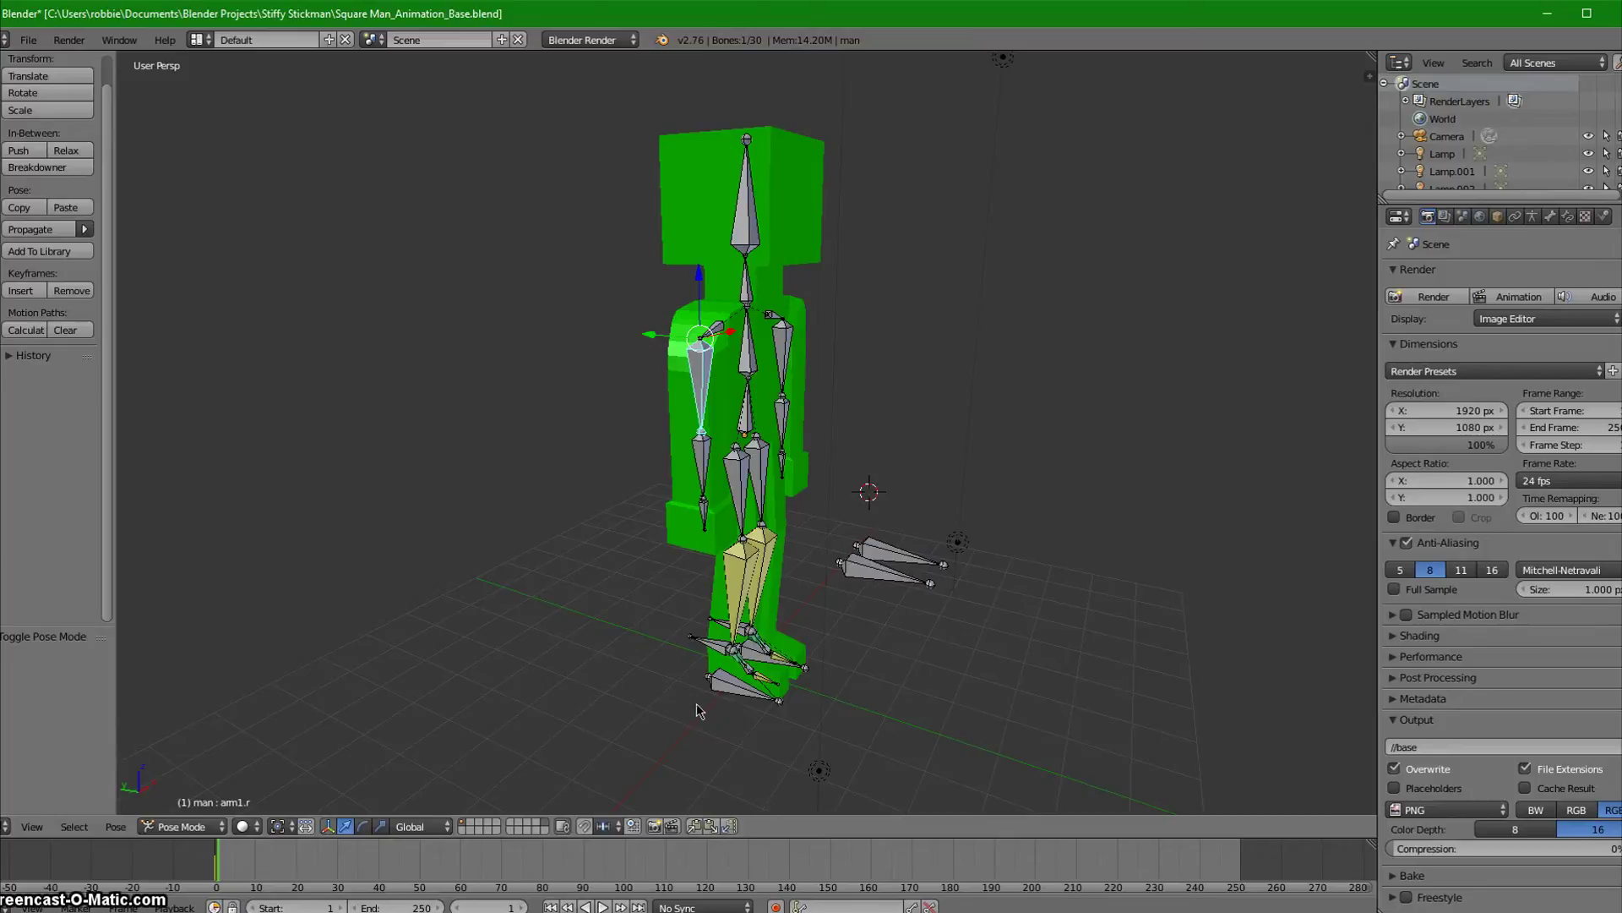
- Try moving the right foot's control bone legcontrol.r backward and upward to bend the leg
scroll(697, 714, "up", 2)
right_click(718, 784)
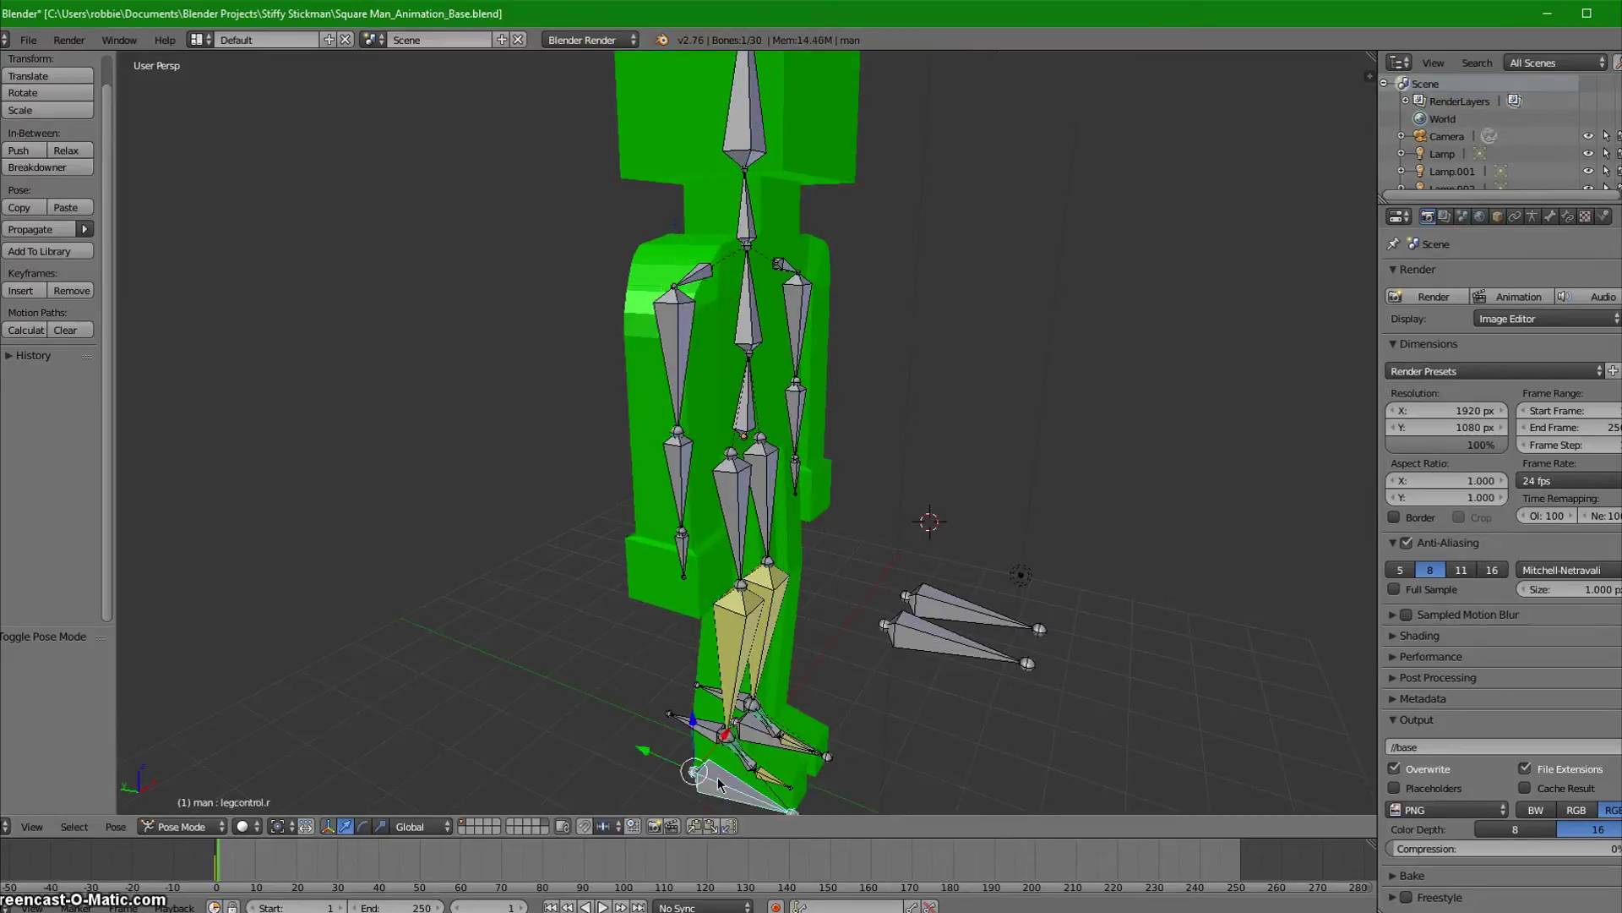
key("KP_Decimal")
scroll(782, 579, "down", 3)
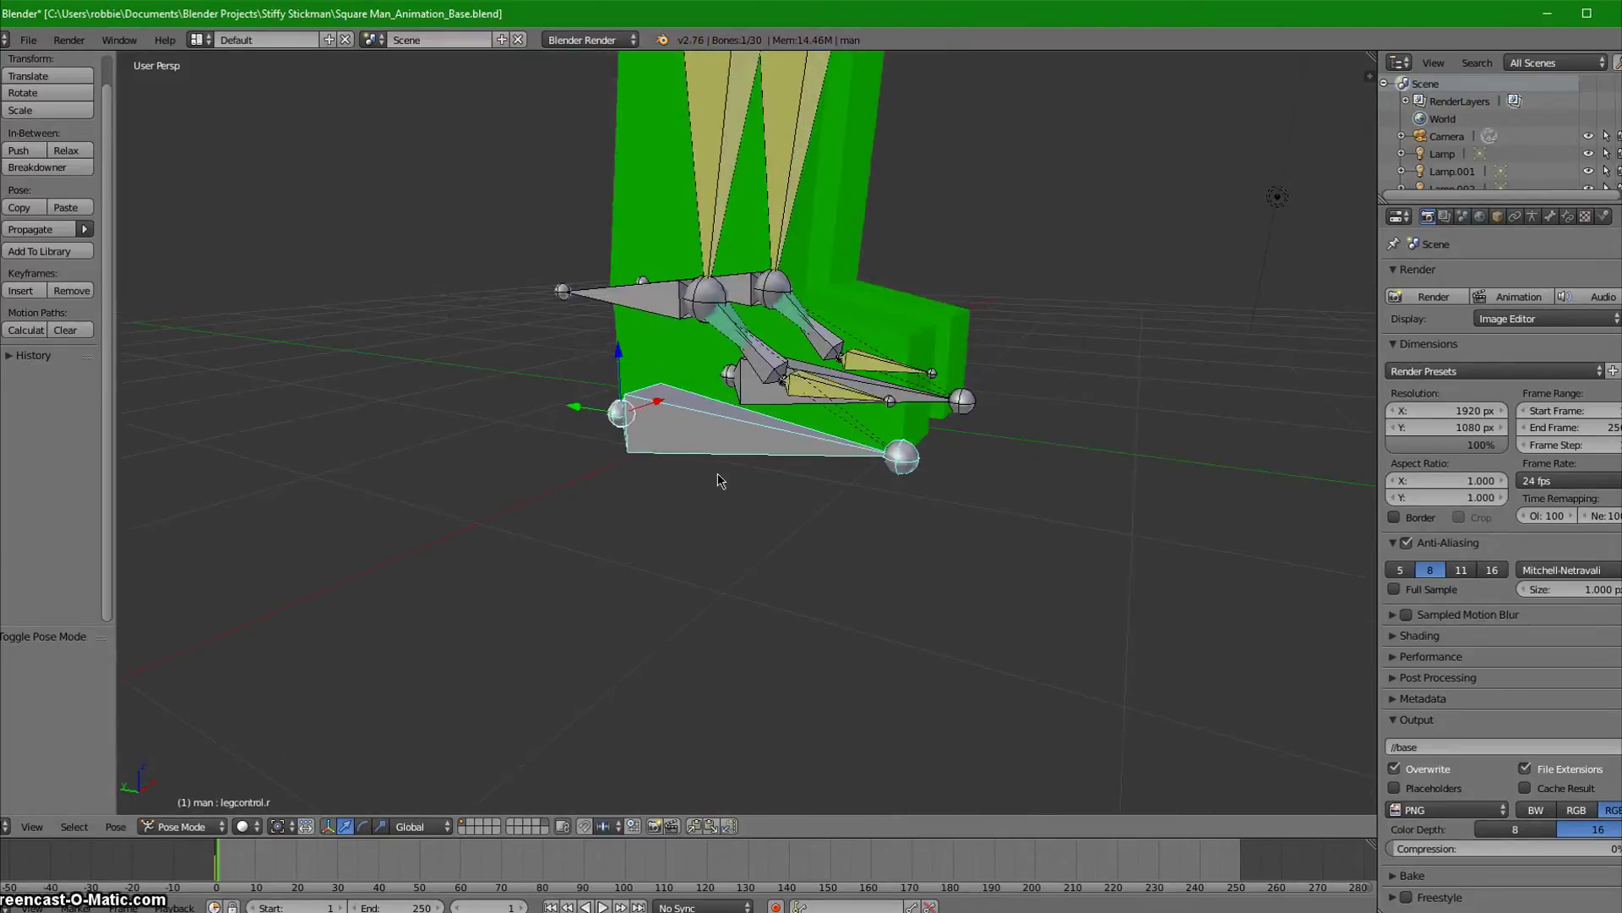
scroll(748, 591, "down", 2)
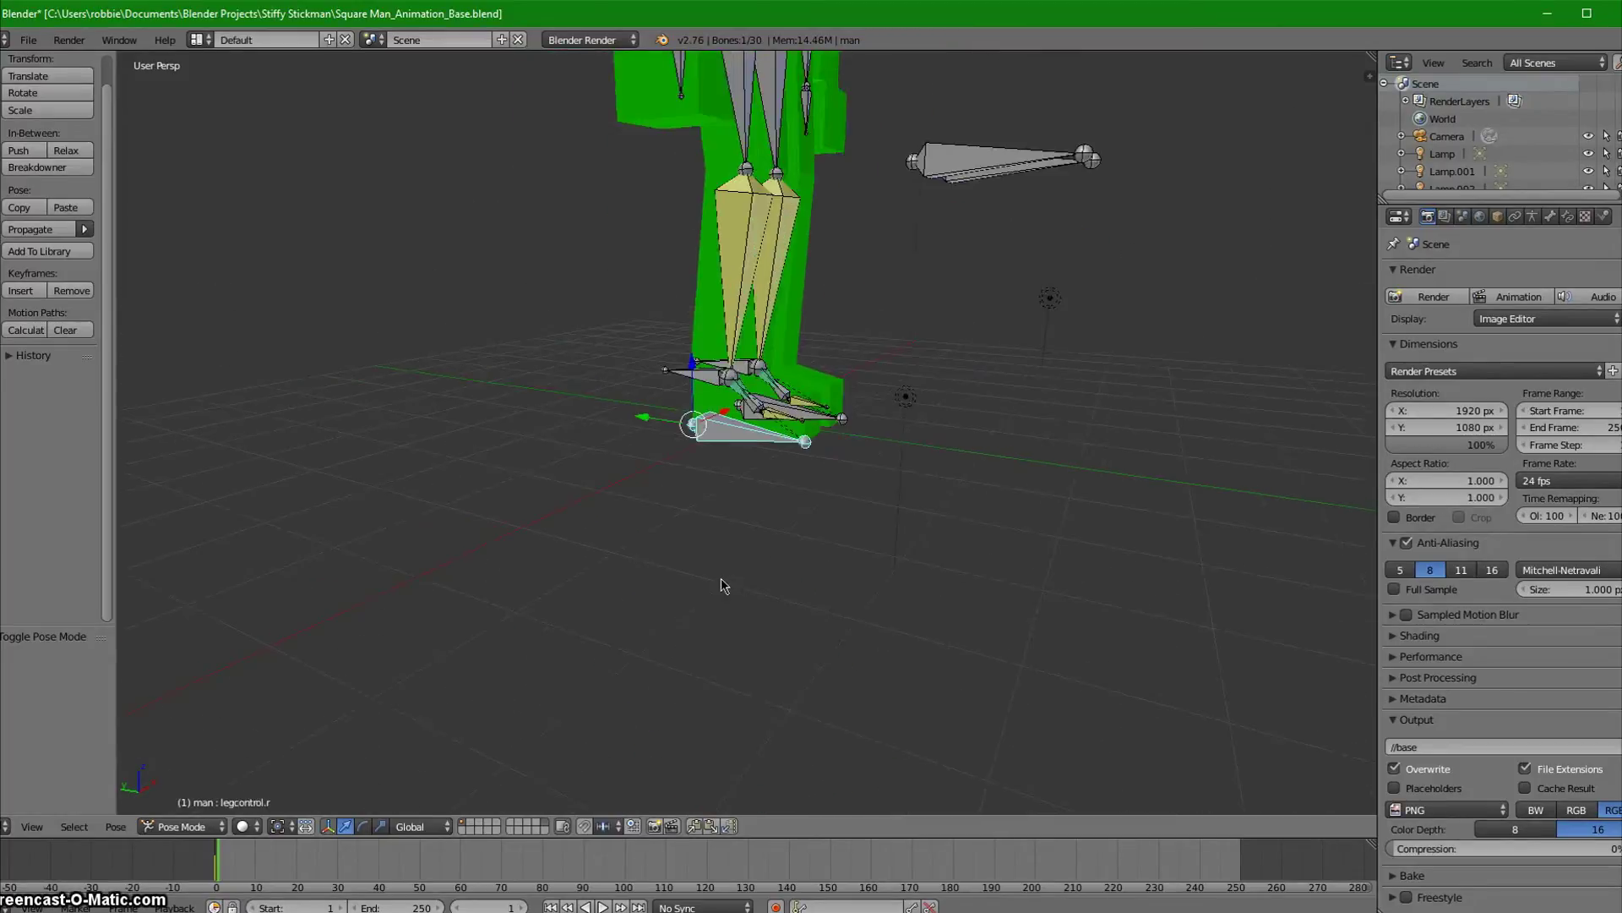
key("g")
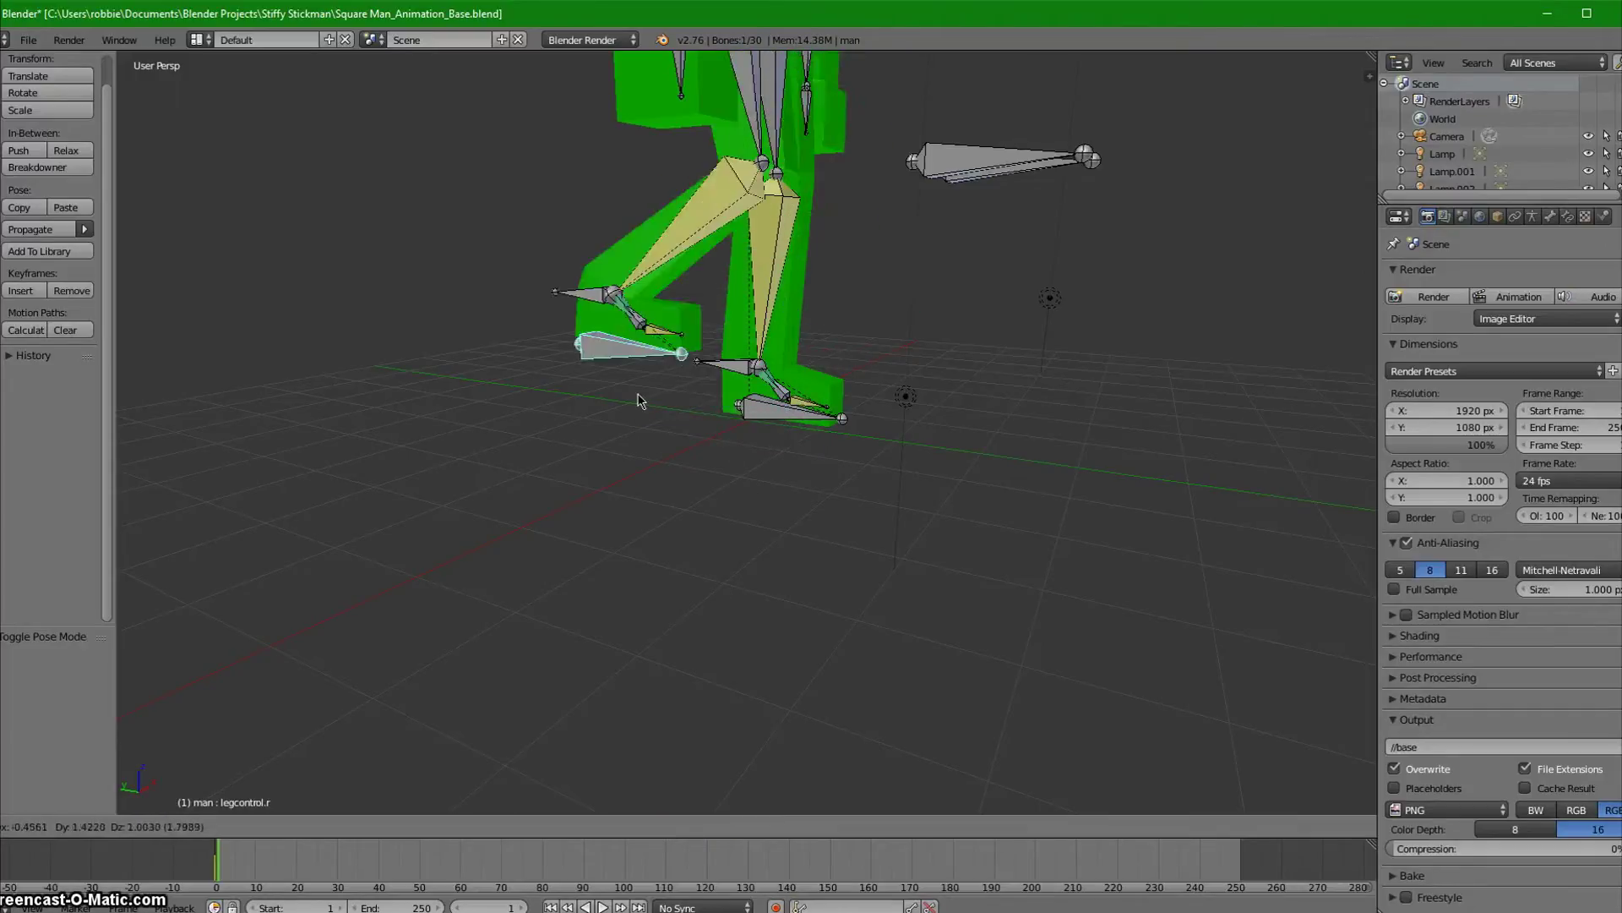
right_click(724, 434)
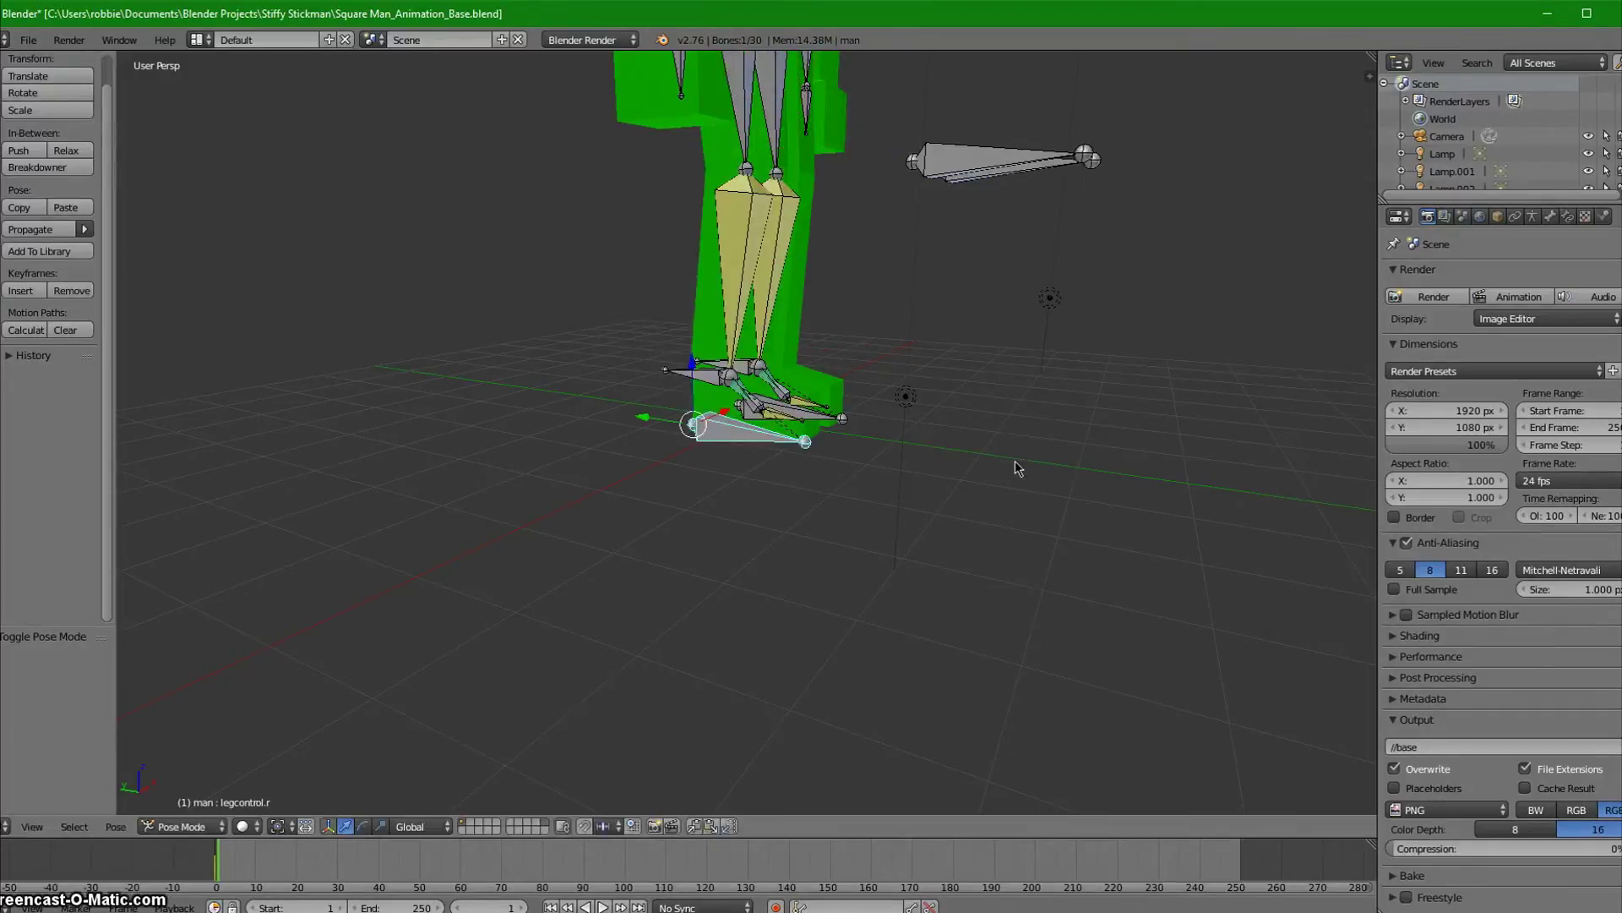
- Rotate the right leg's IK bone legik.r behind the ankle
middle_click_drag(977, 479, 714, 379)
right_click(714, 378)
key("r")
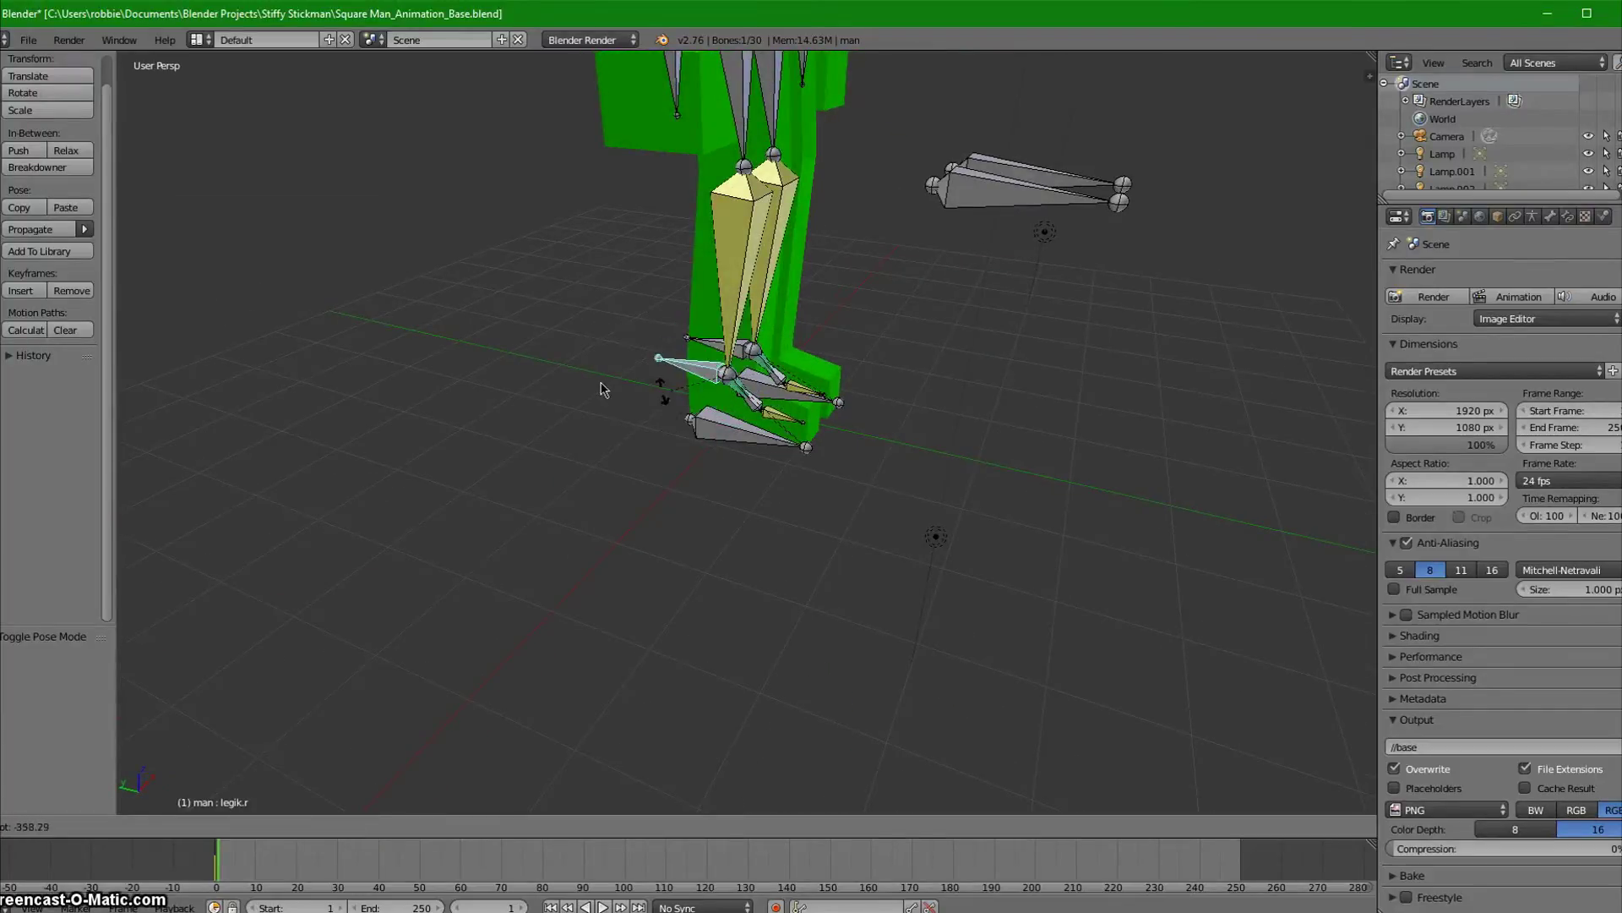
left_click(625, 376)
- Try moving and rotating the control bone legcontrol.r beneath the right foot
right_click(737, 429)
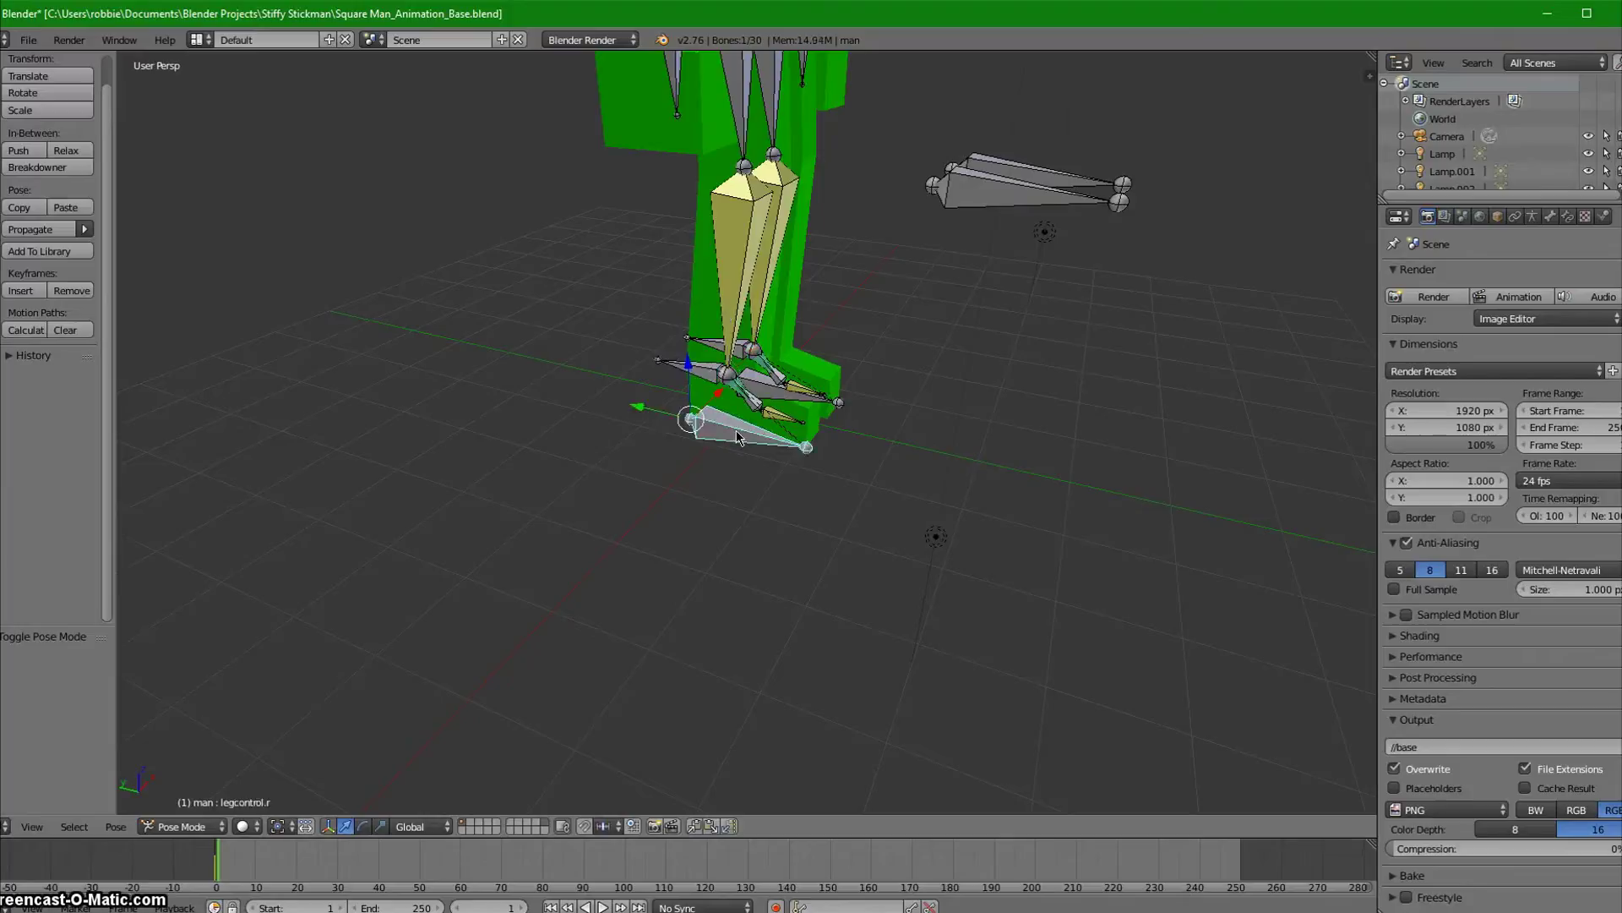
key("g")
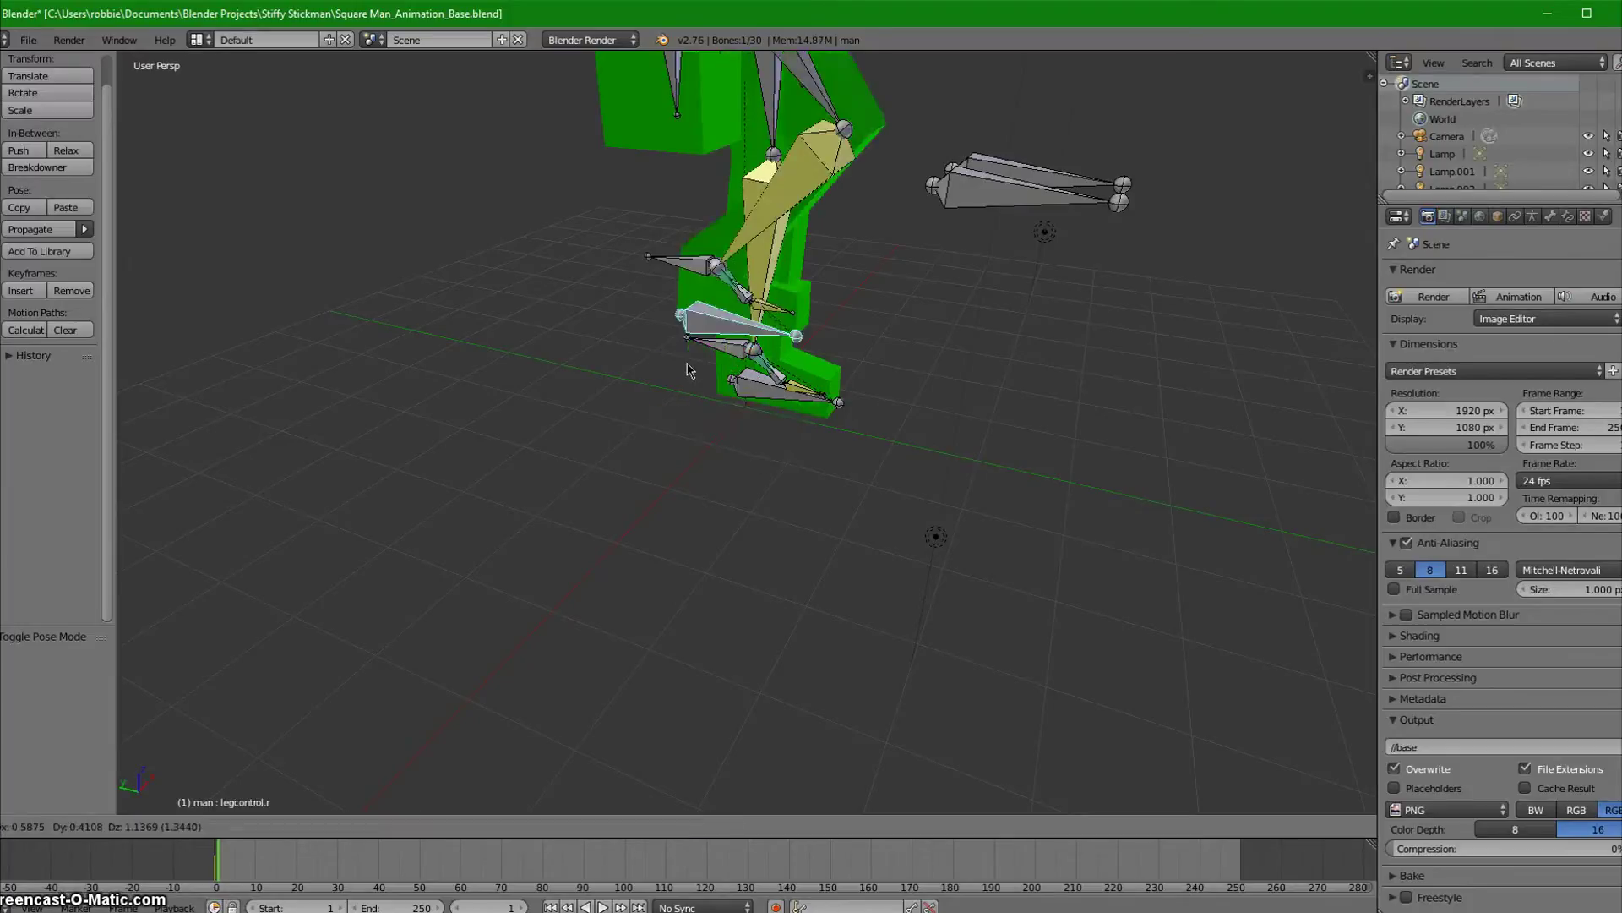
right_click(711, 384)
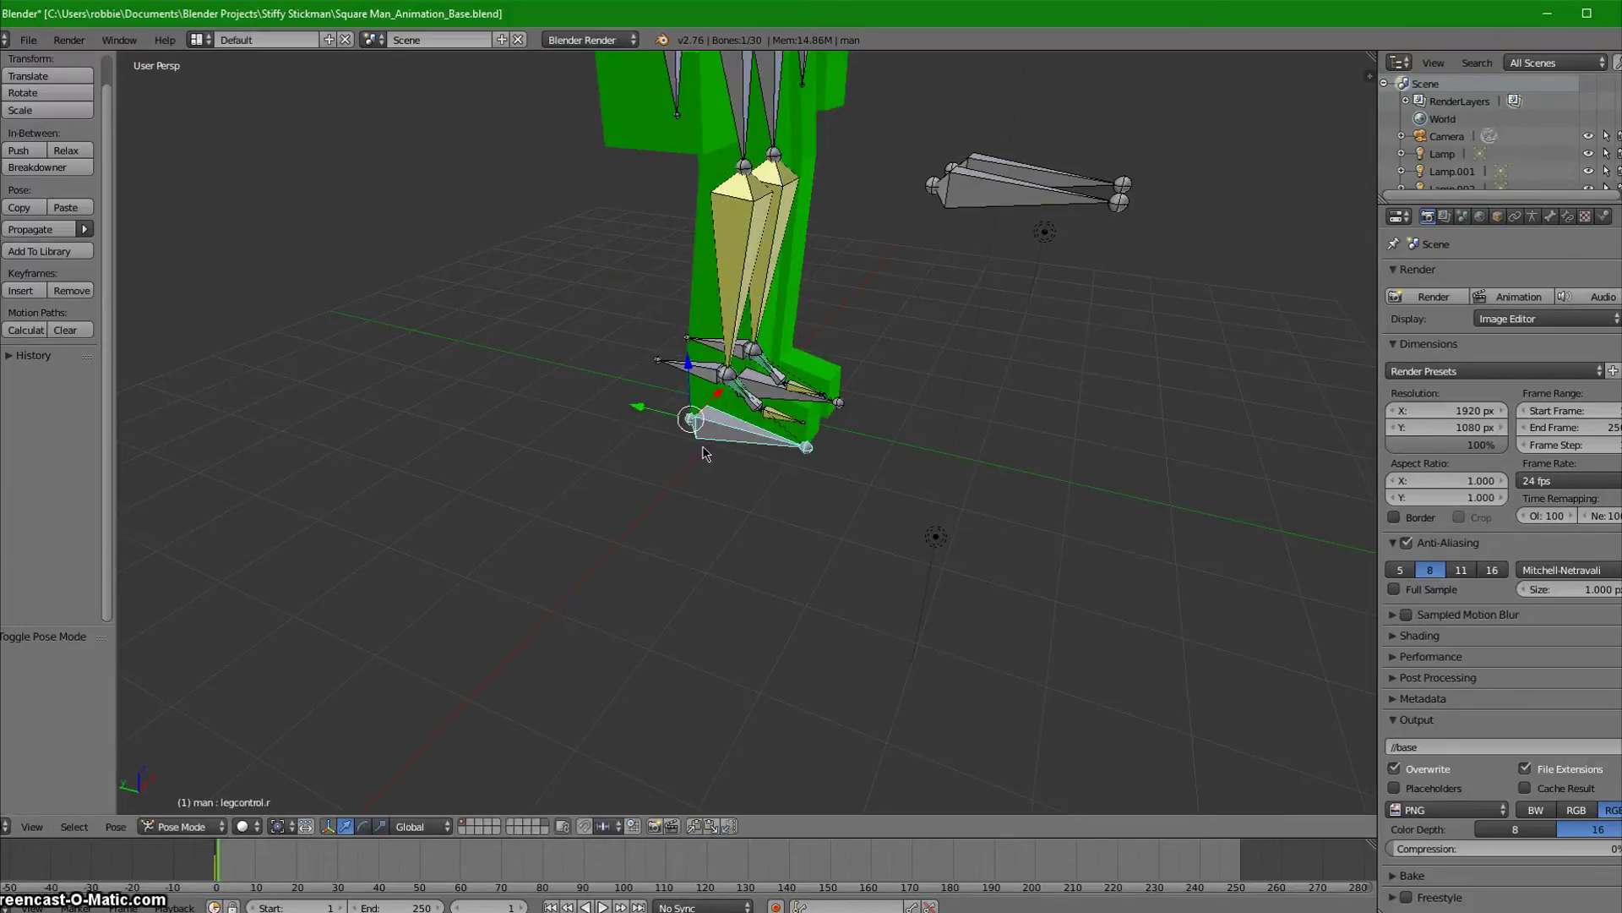
key("r")
right_click(809, 476)
key("g")
right_click(1123, 470)
- Frame the whole armature in the view with all bones selected and clear the bone selection
scroll(722, 417, "down", 2)
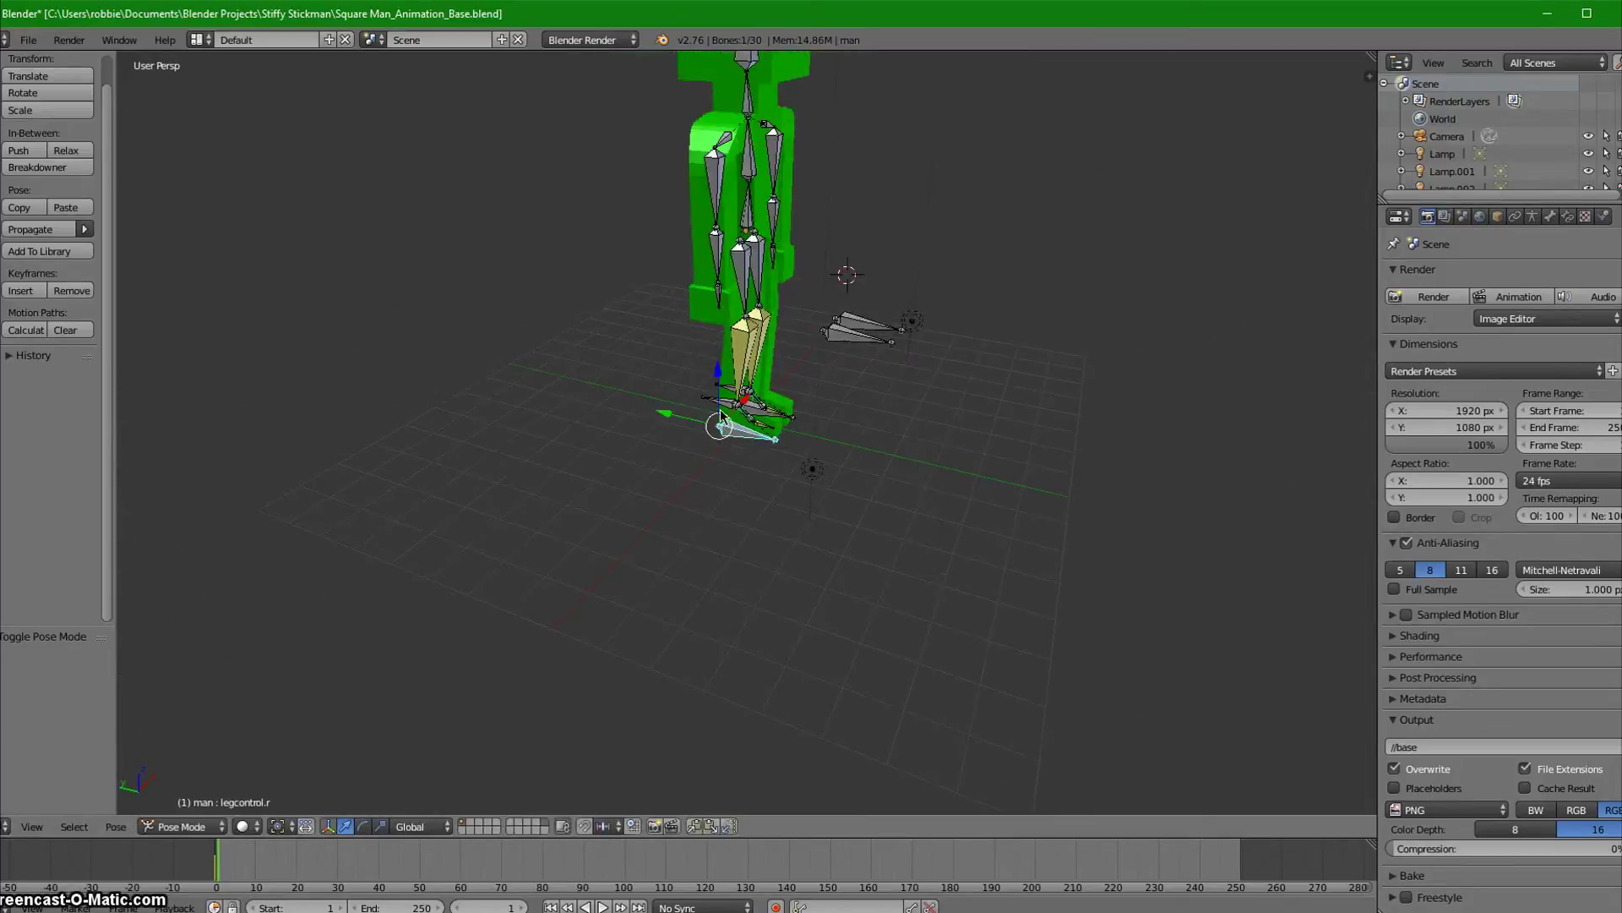
key("a")
key("KP_Decimal")
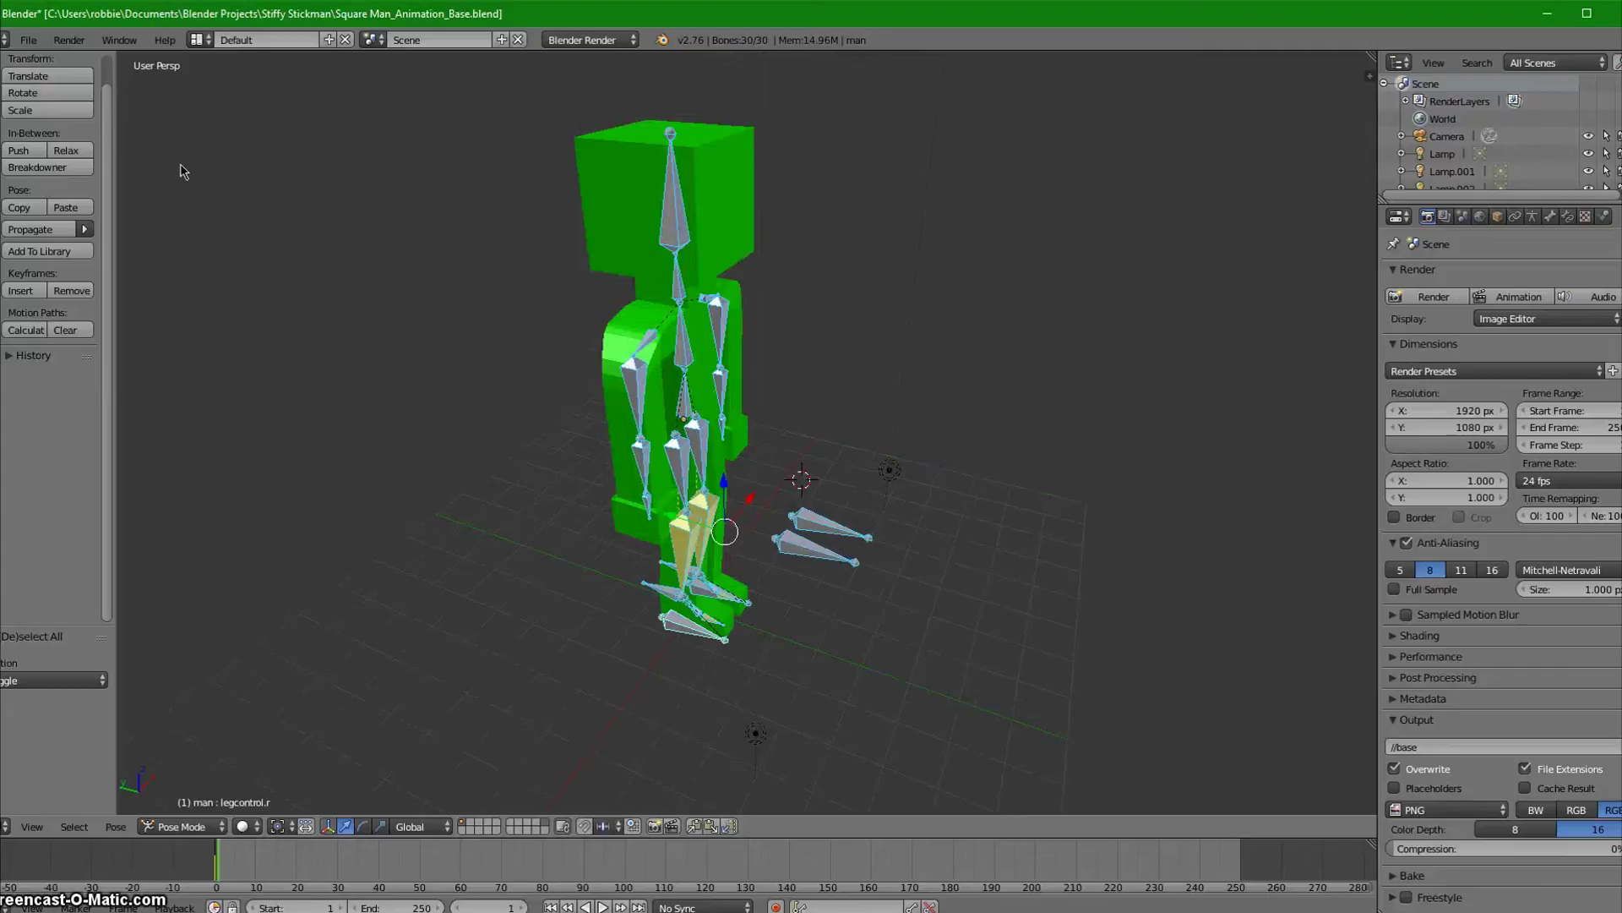
key("a")
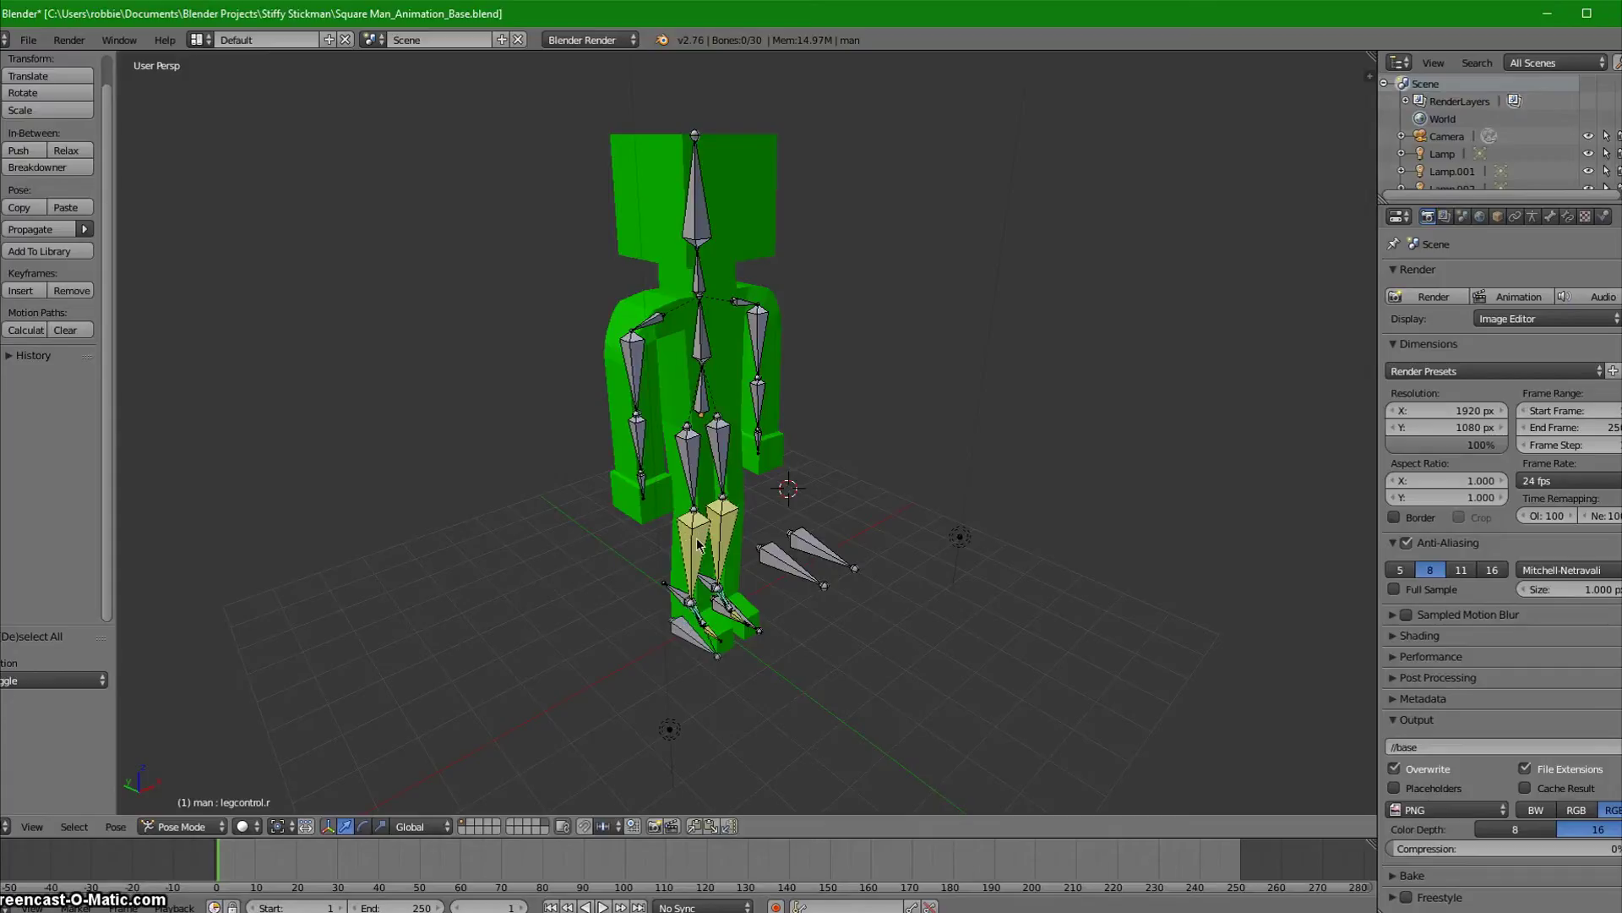
- Toggle the armature to Object Mode and back to Pose Mode, and select the right upper-arm bone arm1.r
key("ctrl+Tab")
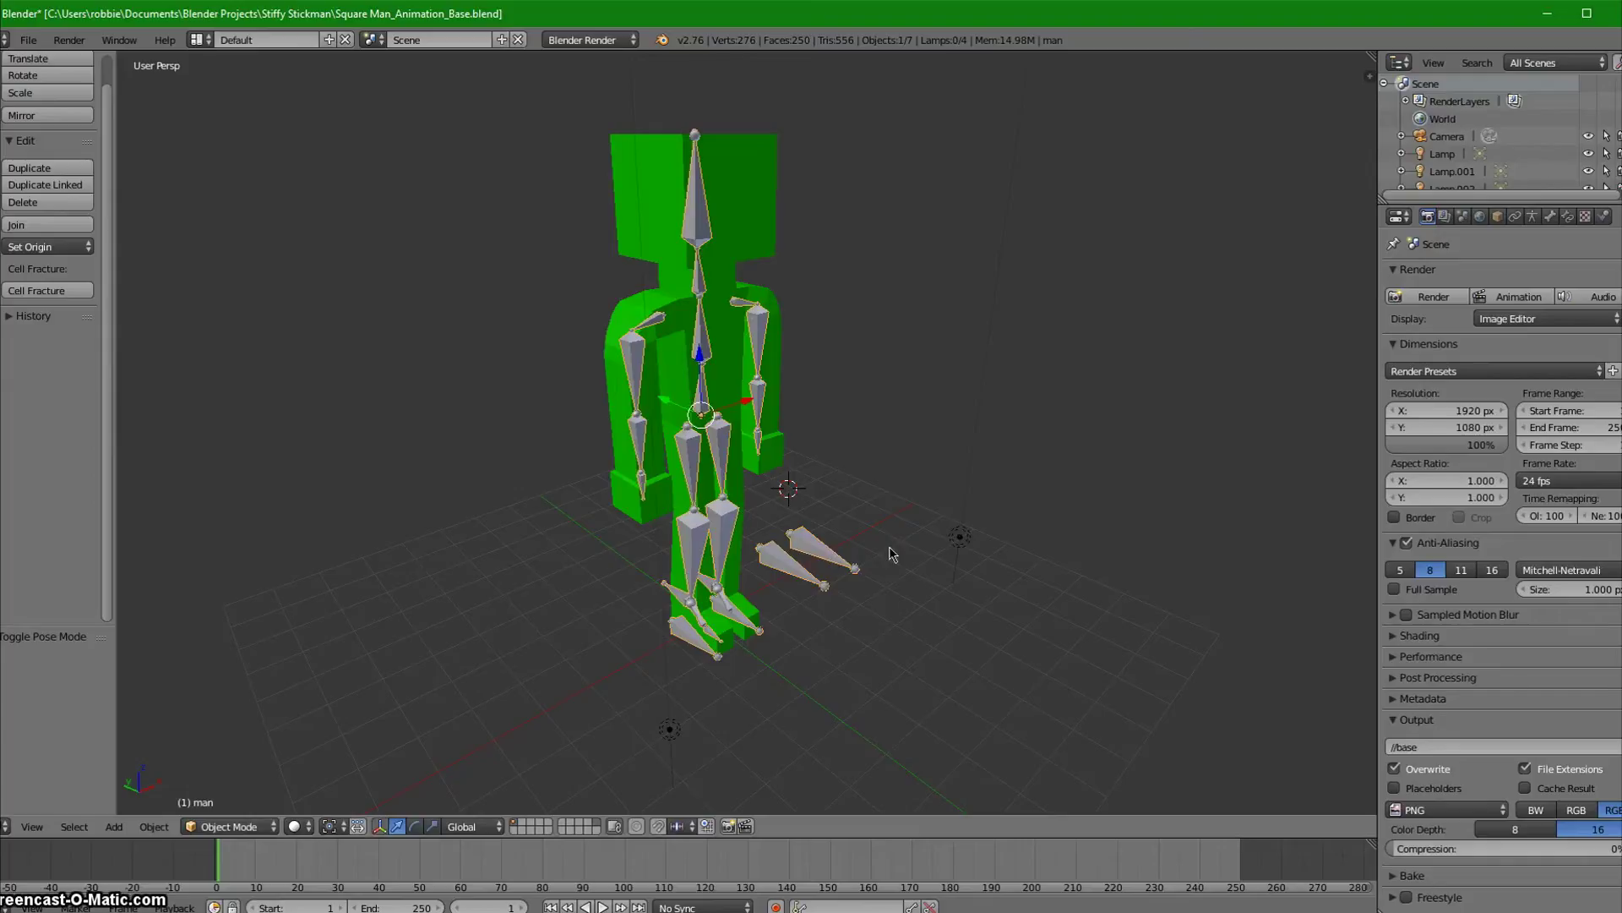
key("ctrl+Tab")
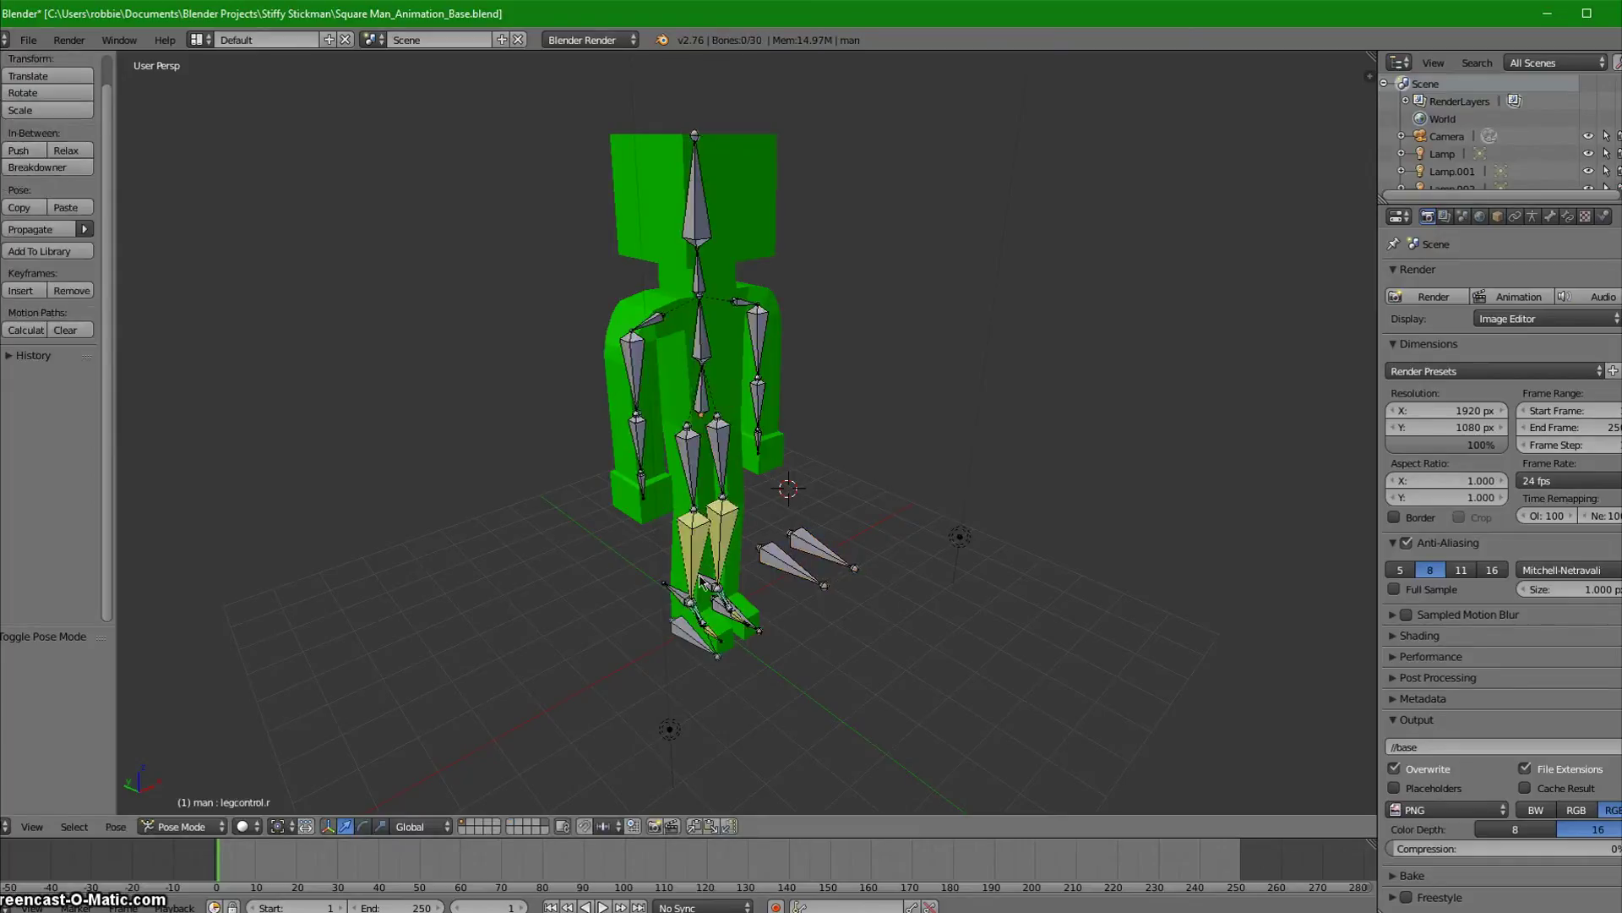
right_click(703, 576)
right_click(763, 357)
right_click(634, 355)
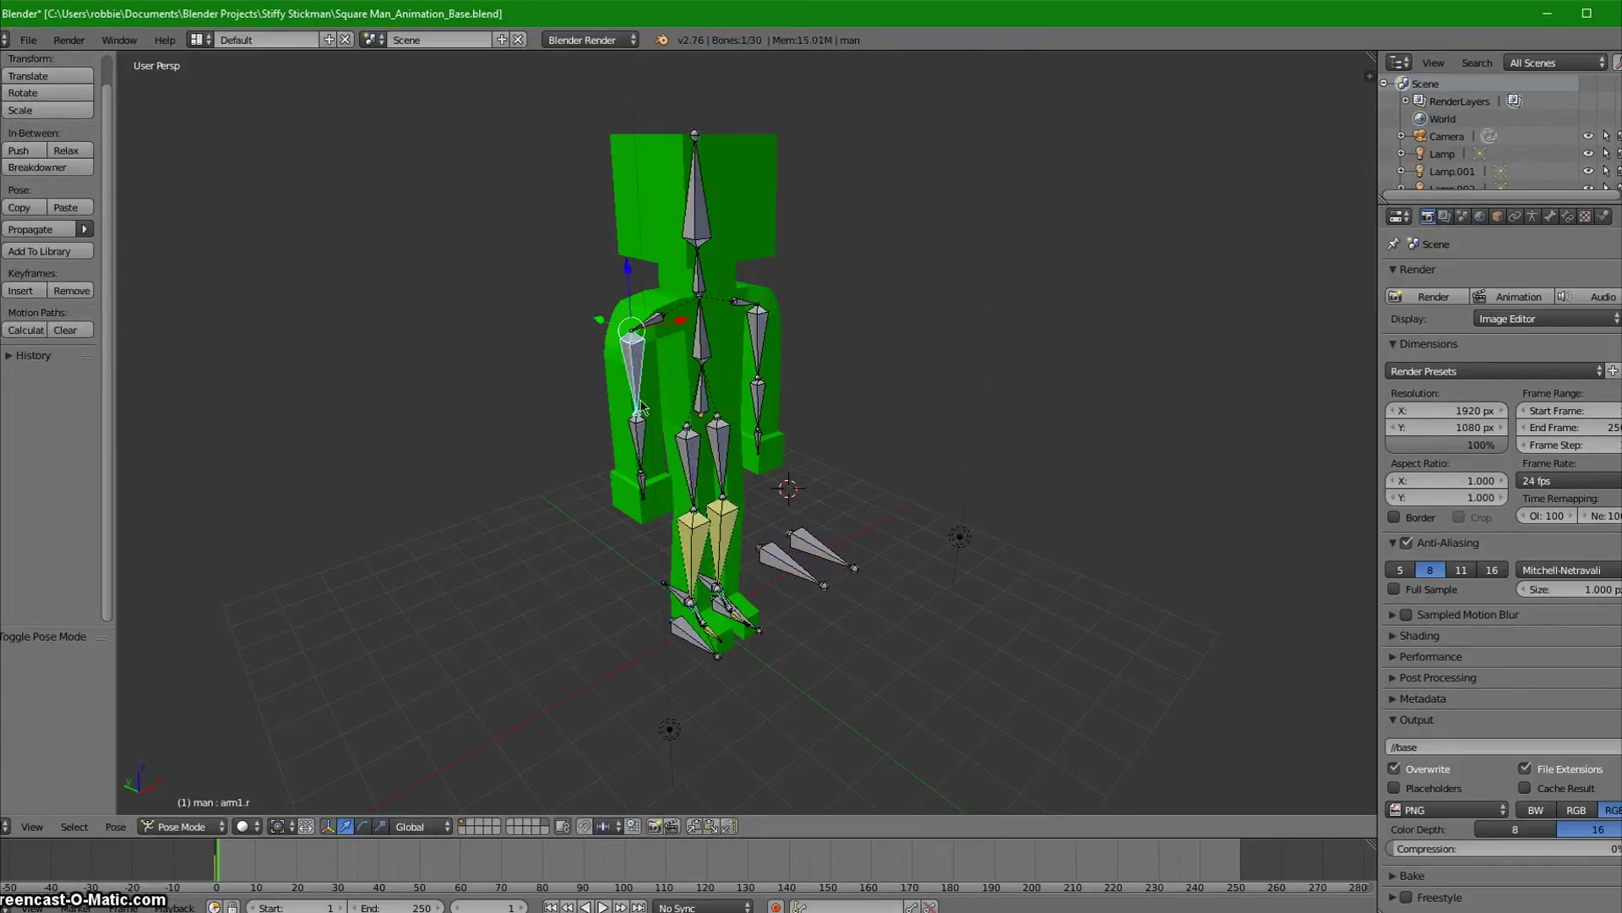
right_click(698, 344)
right_click(640, 372)
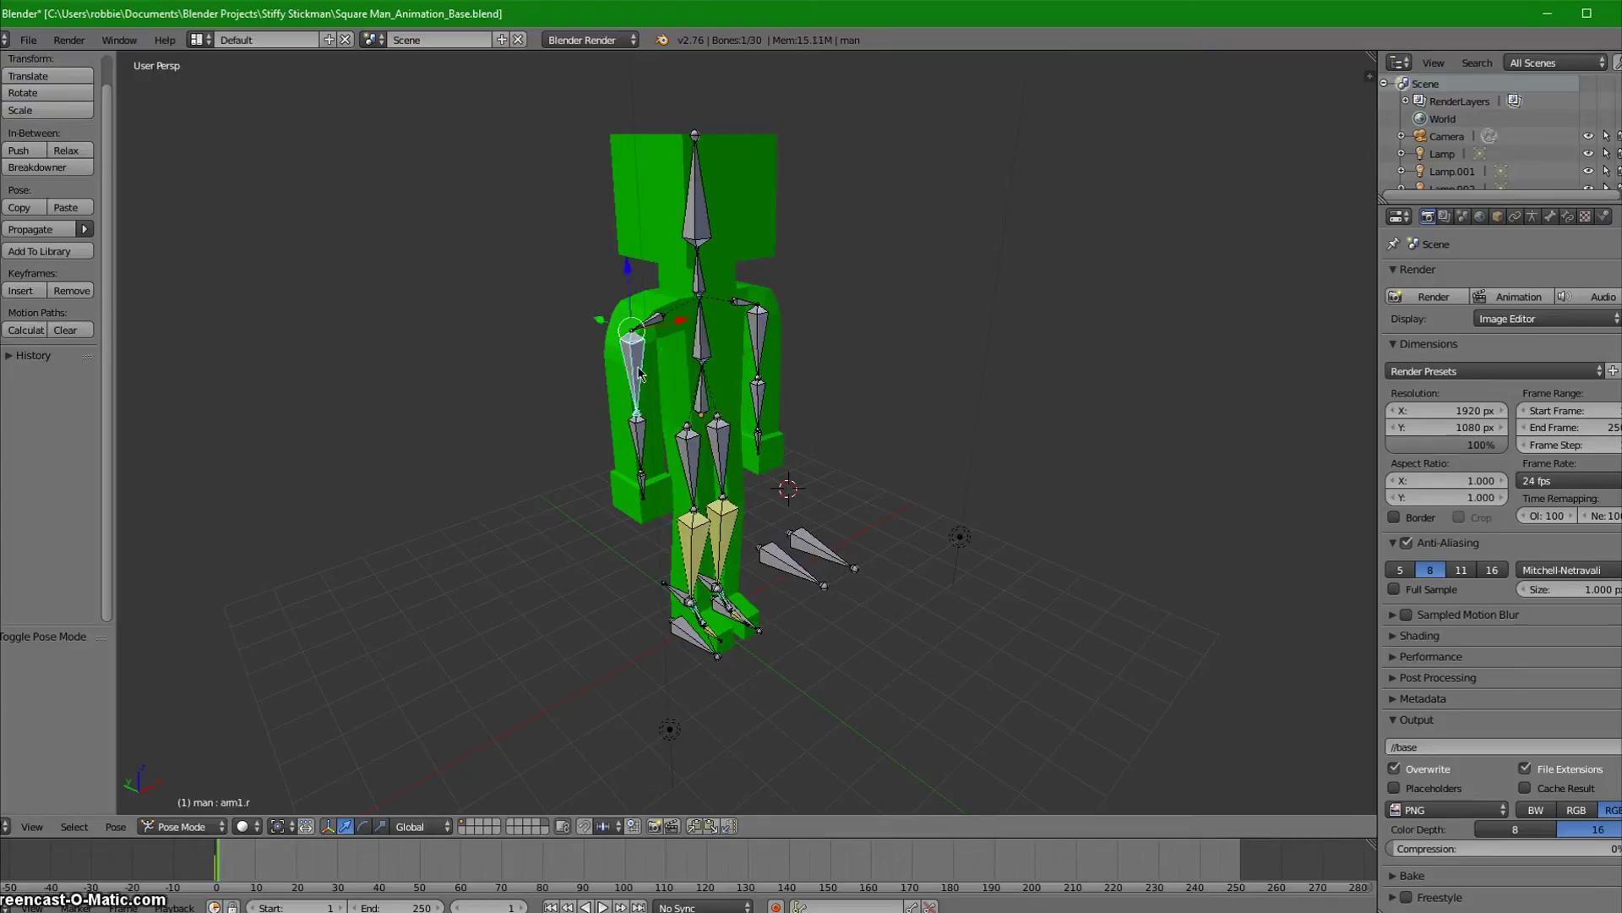
scroll(514, 468, "up", 4)
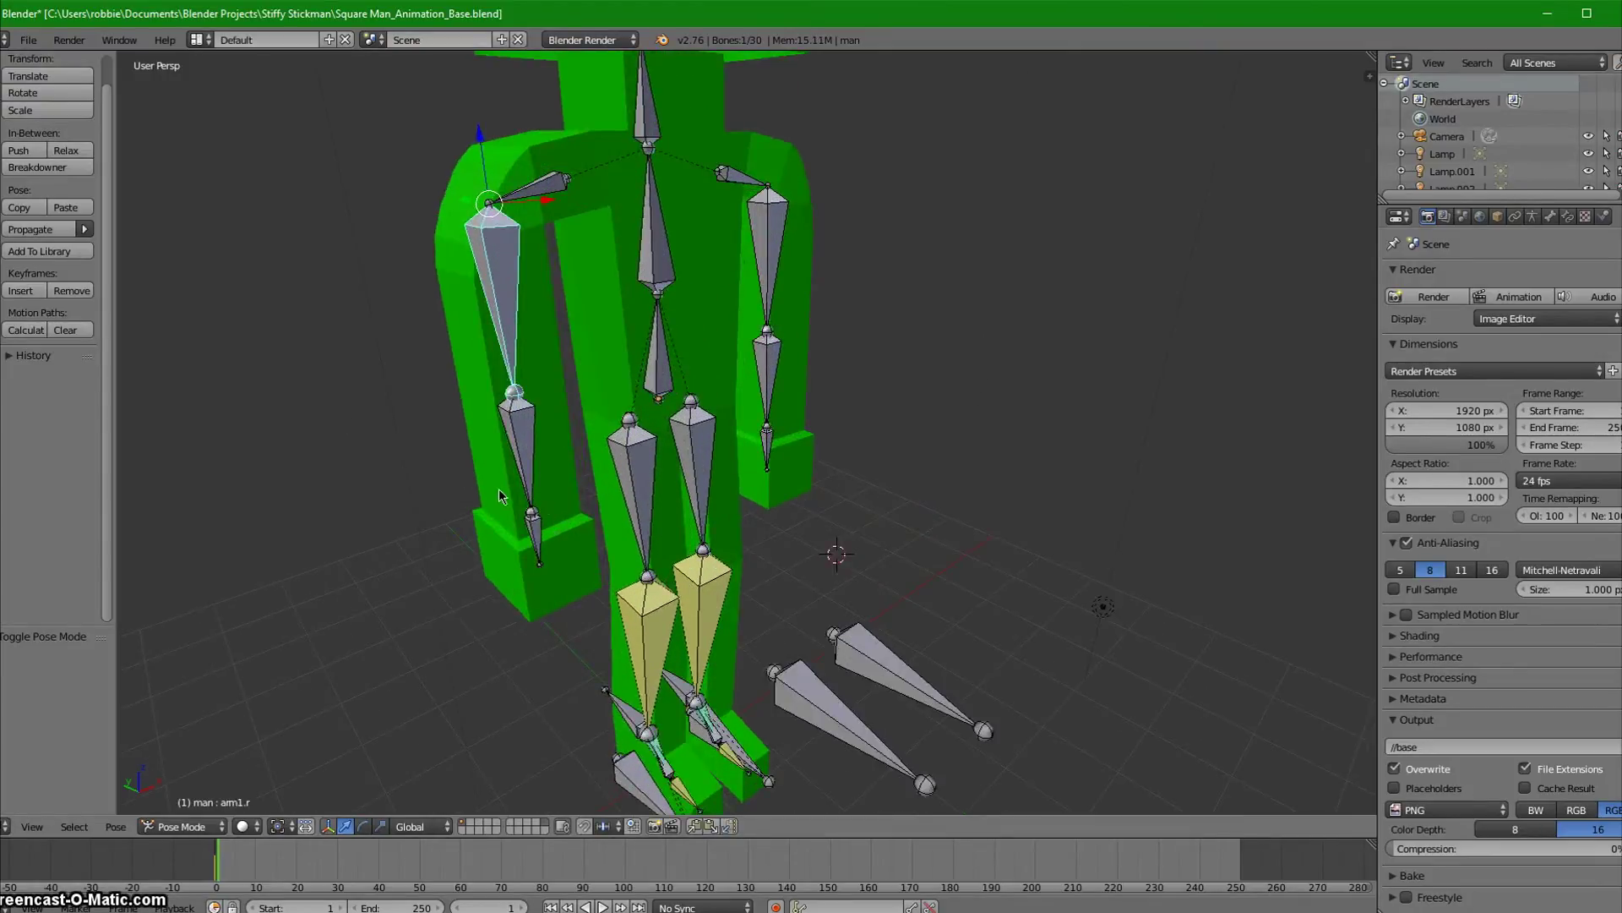
middle_click_drag(391, 399, 495, 453, "shift")
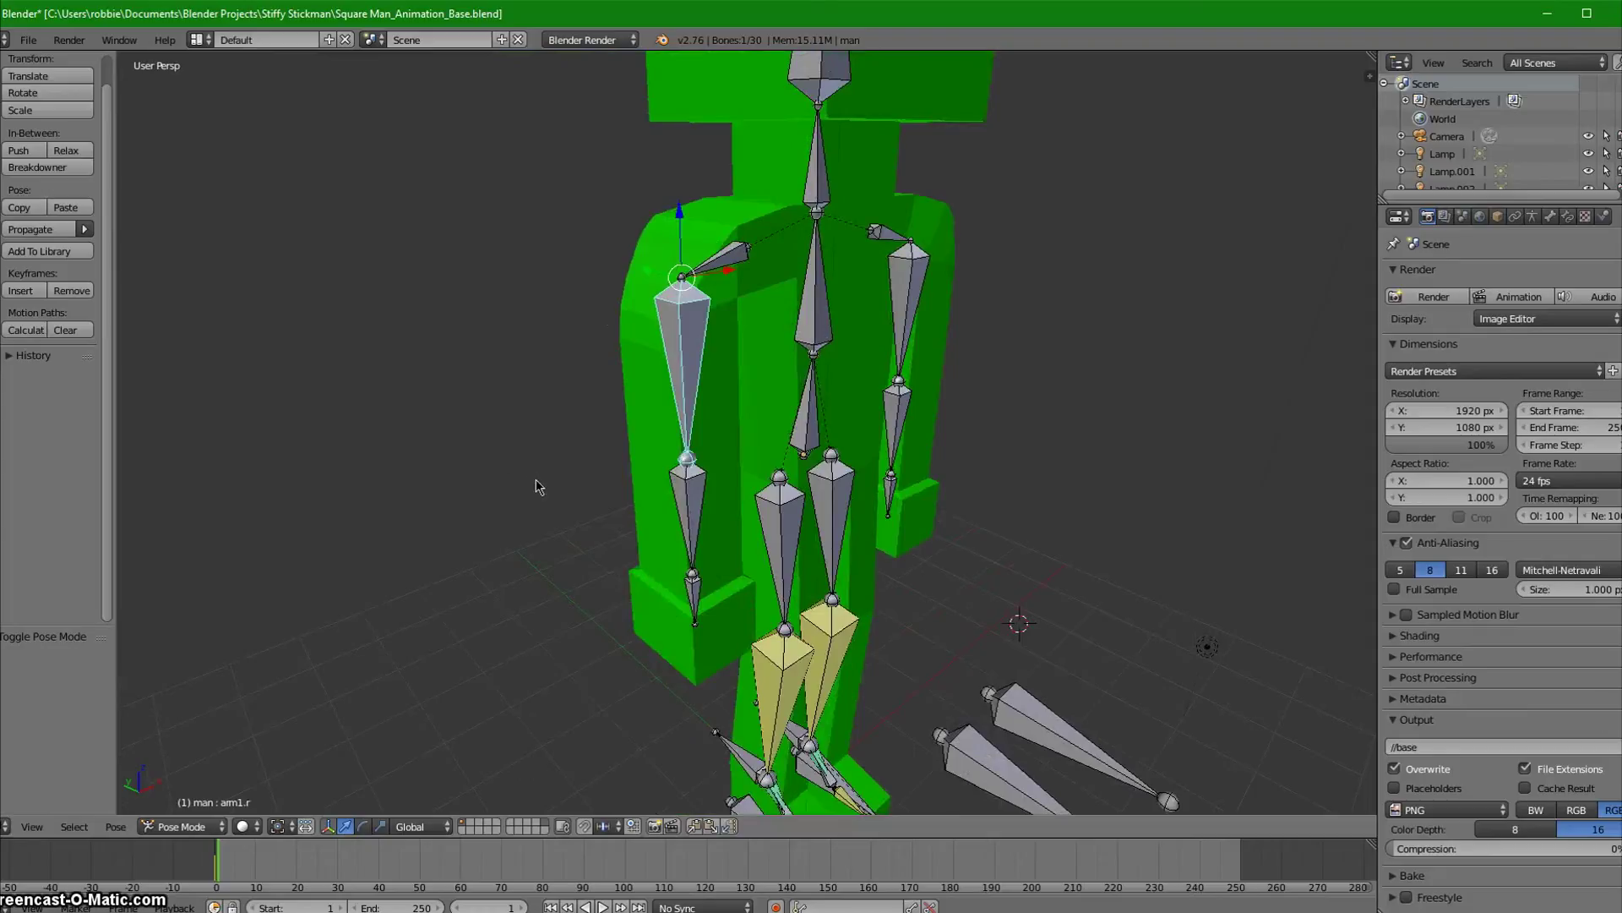
middle_click_drag(420, 358, 474, 392, "shift")
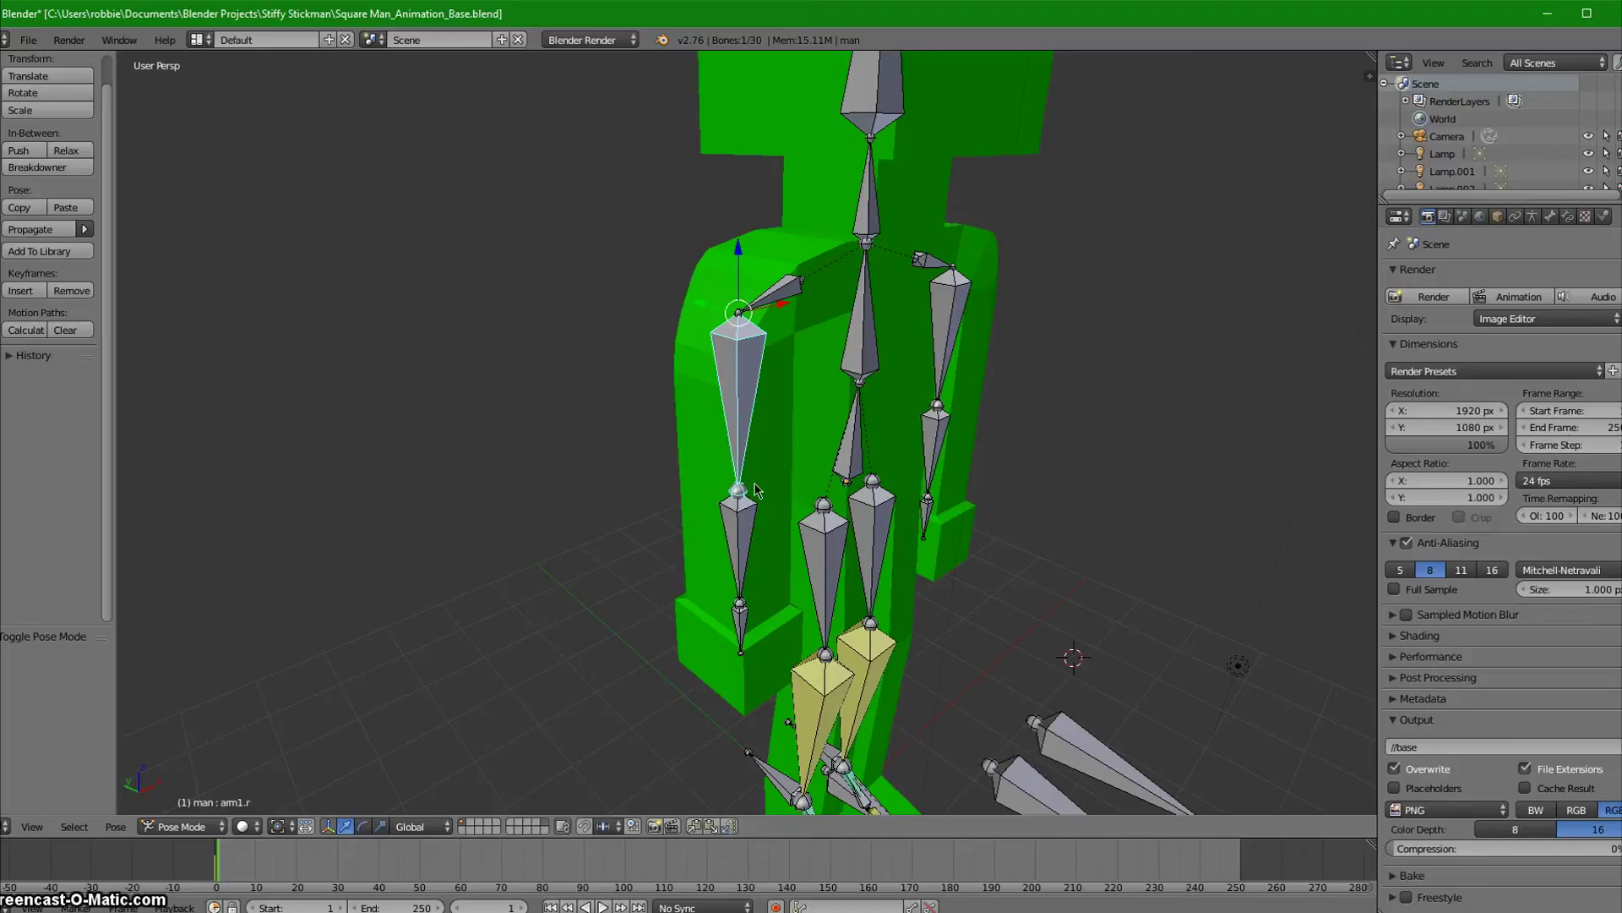
- Try rotating the right upper-arm bone arm1.r outward, and also forward from the left side view
key("r")
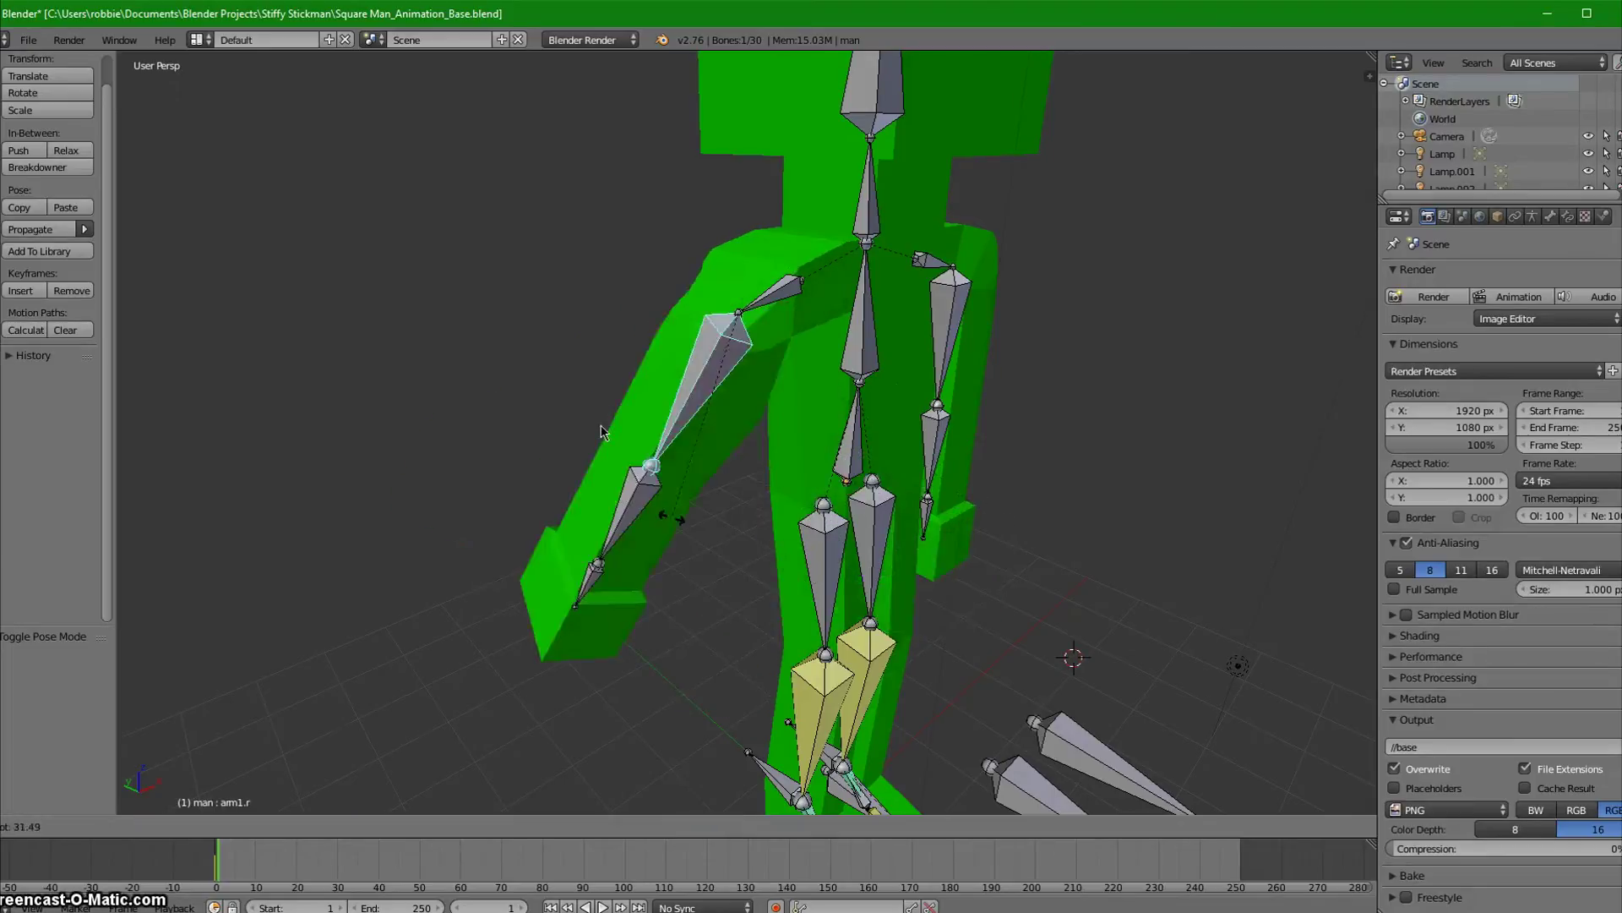
key("Escape")
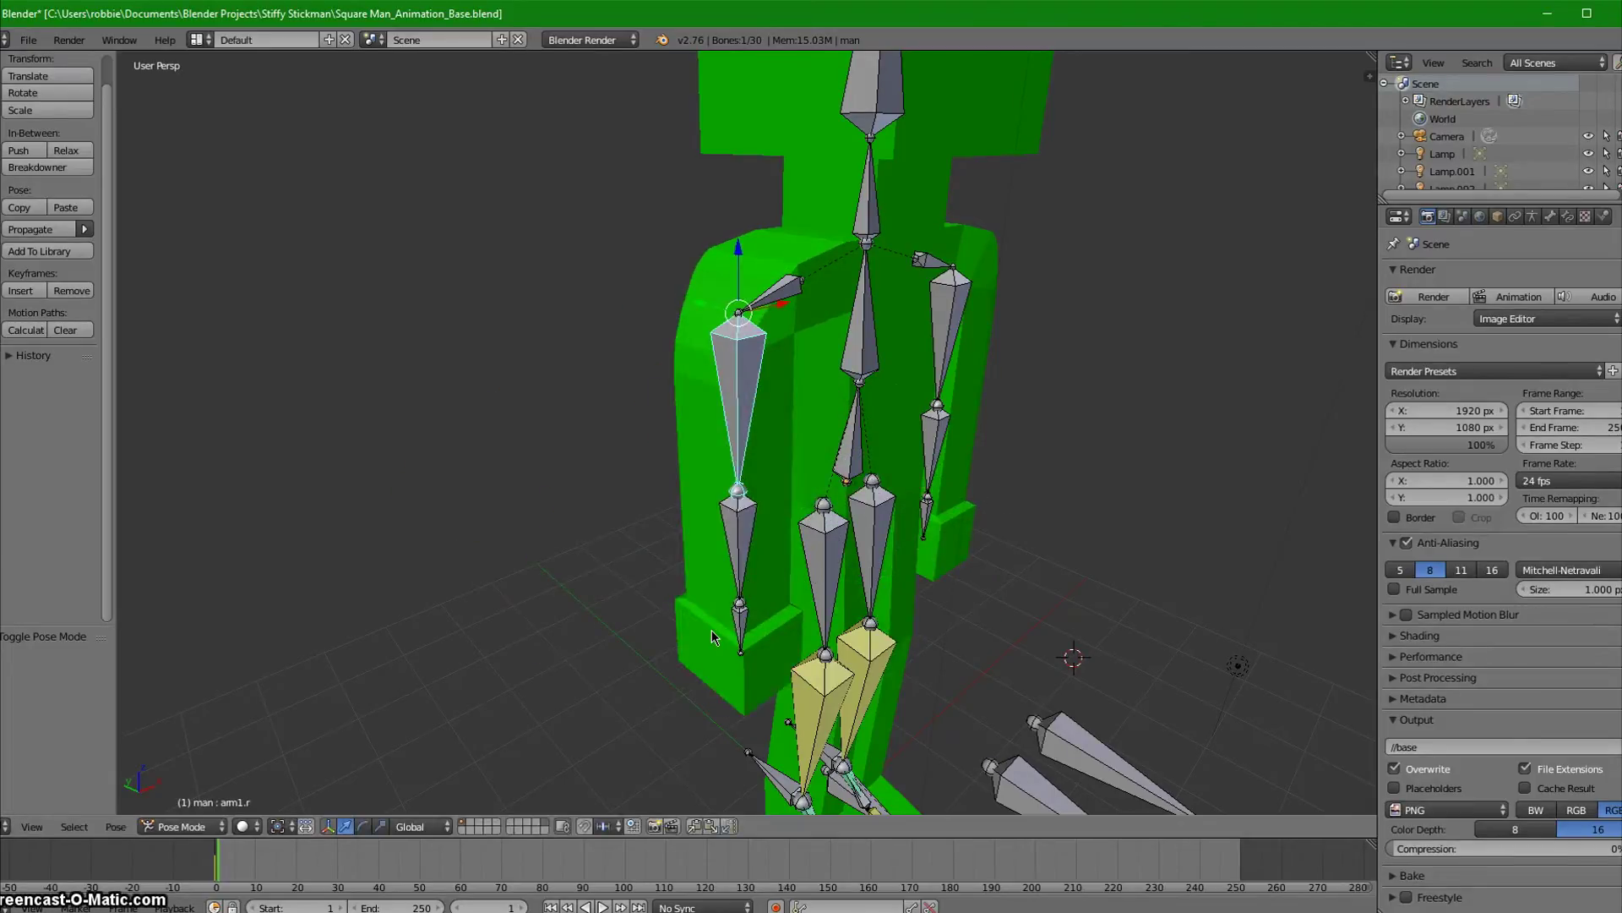
key("KP_1")
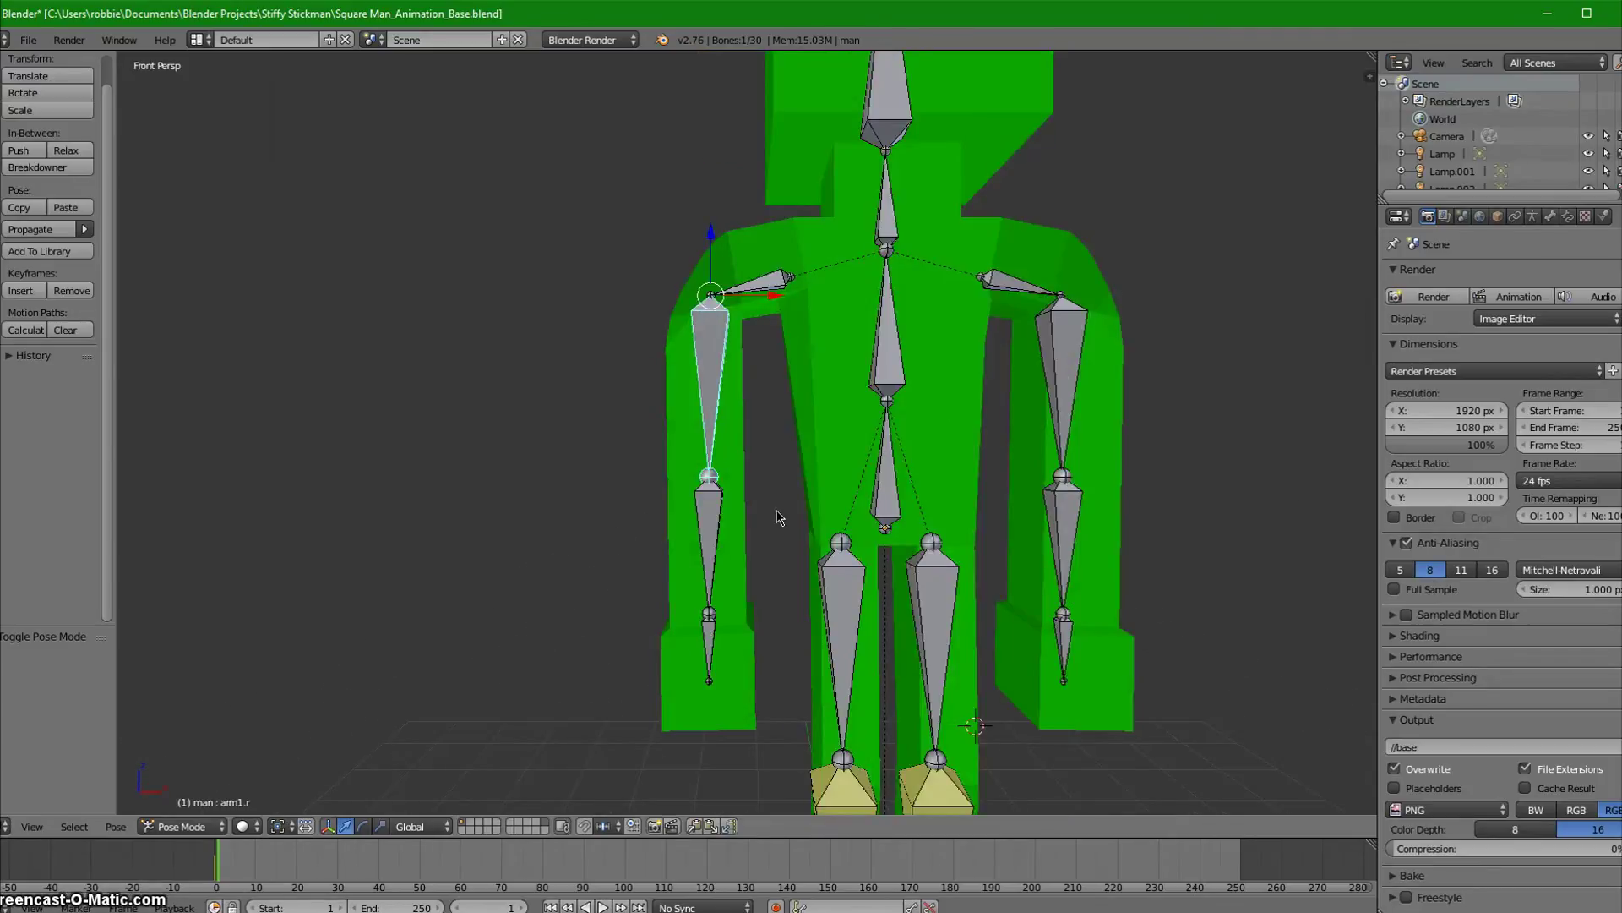
key("KP_3")
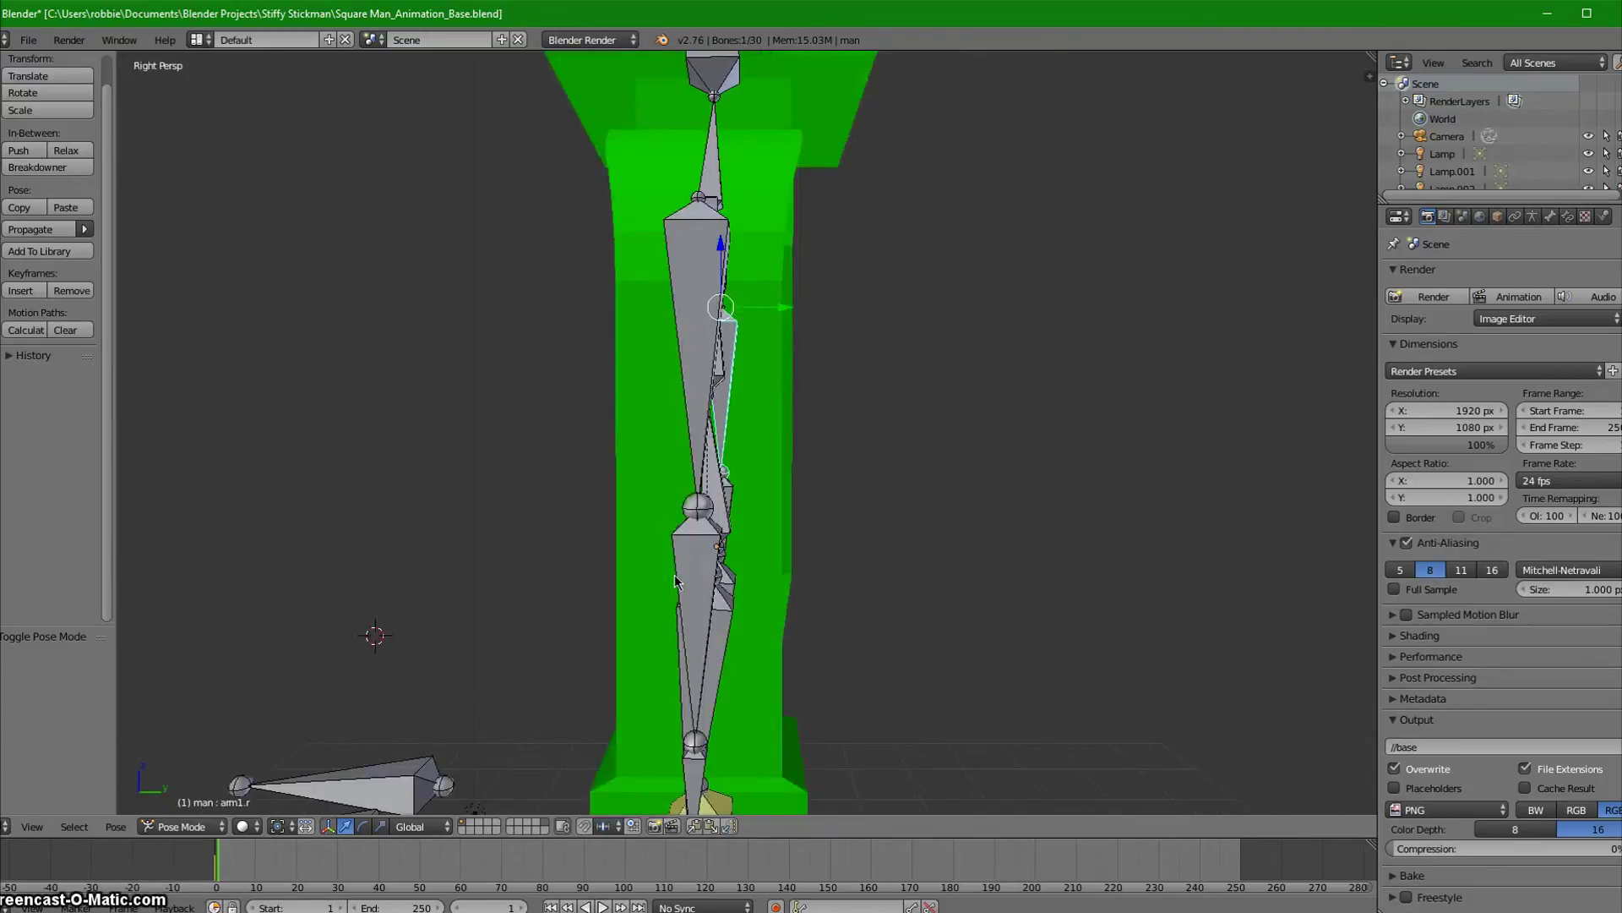
key("ctrl+KP_3")
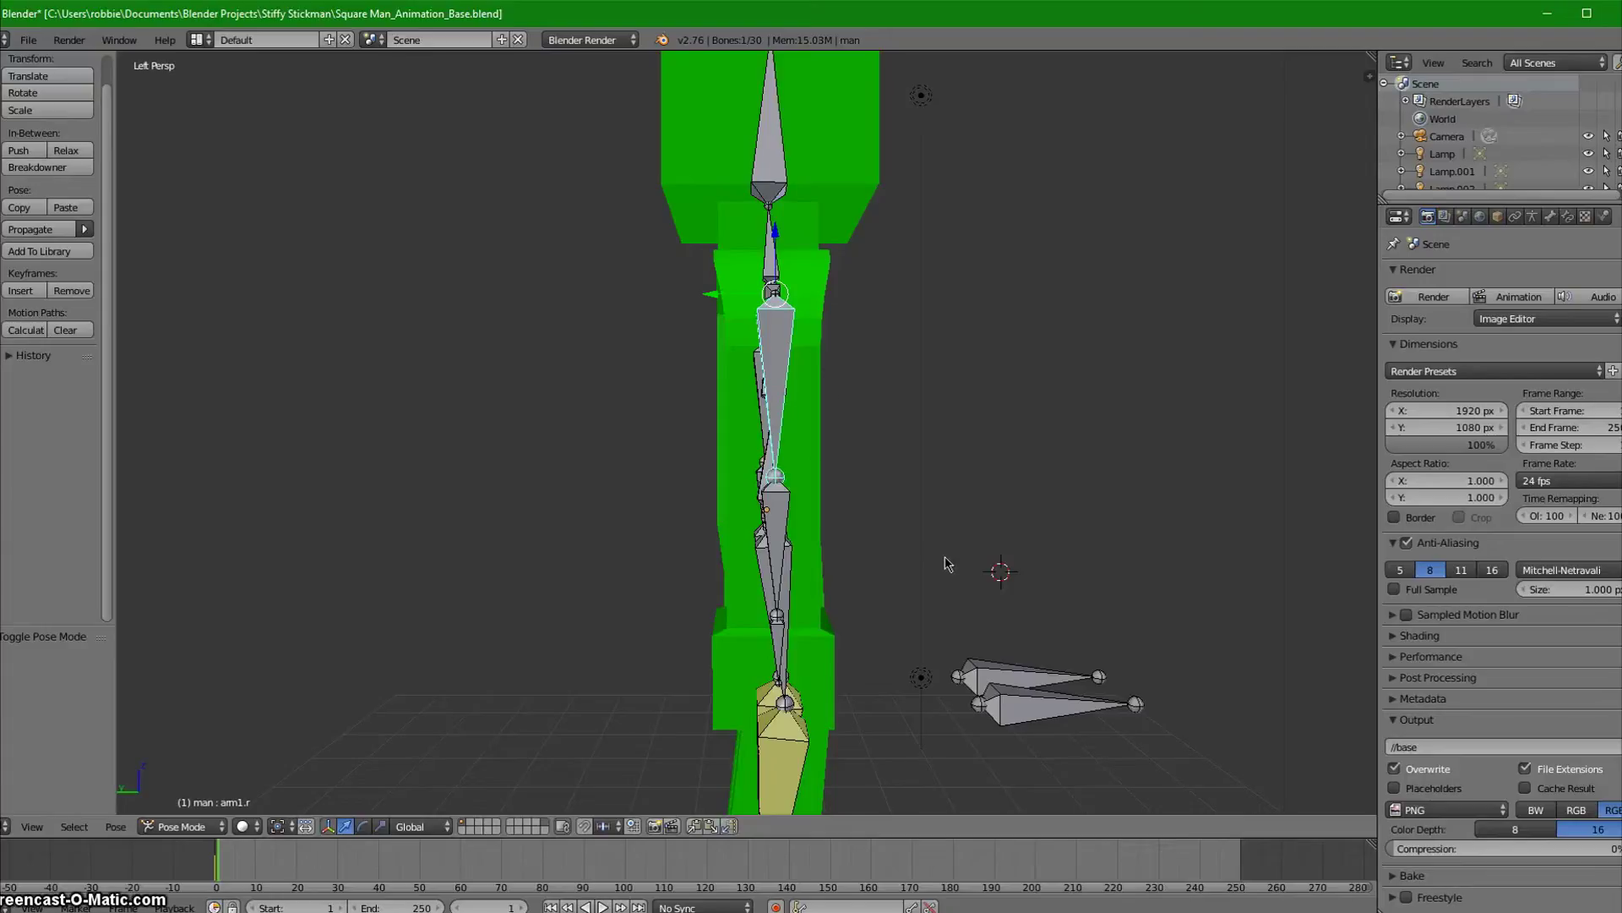
key("r")
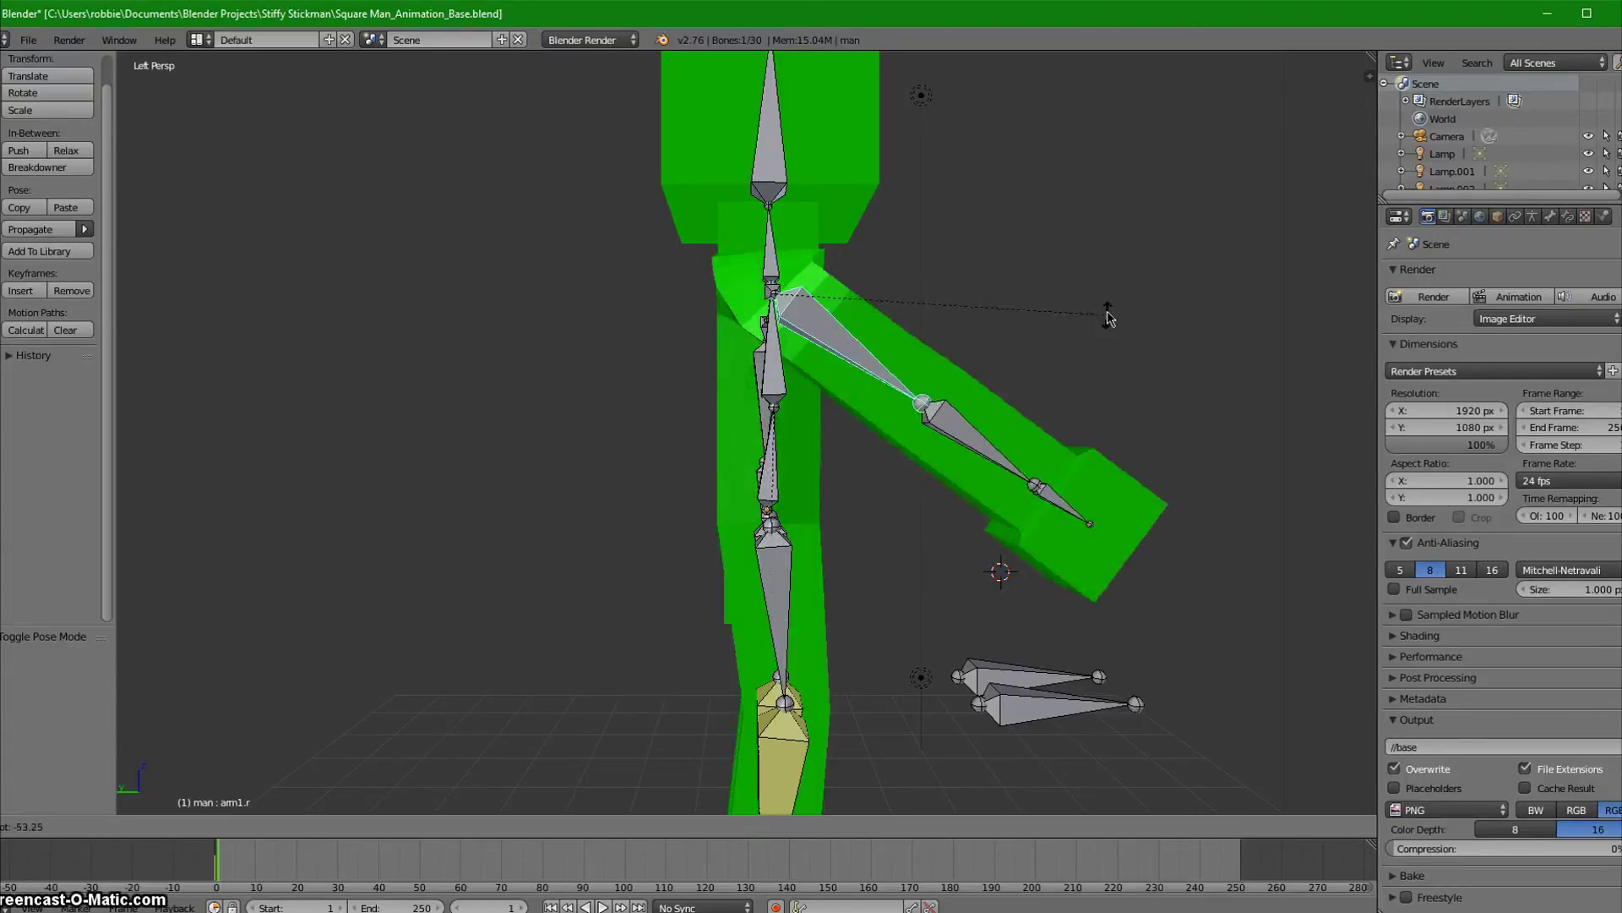
right_click(988, 549)
- Try rotating the right upper-arm bone arm1.r constrained to the global X, Y and Z axes in an angled view
middle_click_drag(1079, 380, 1027, 436)
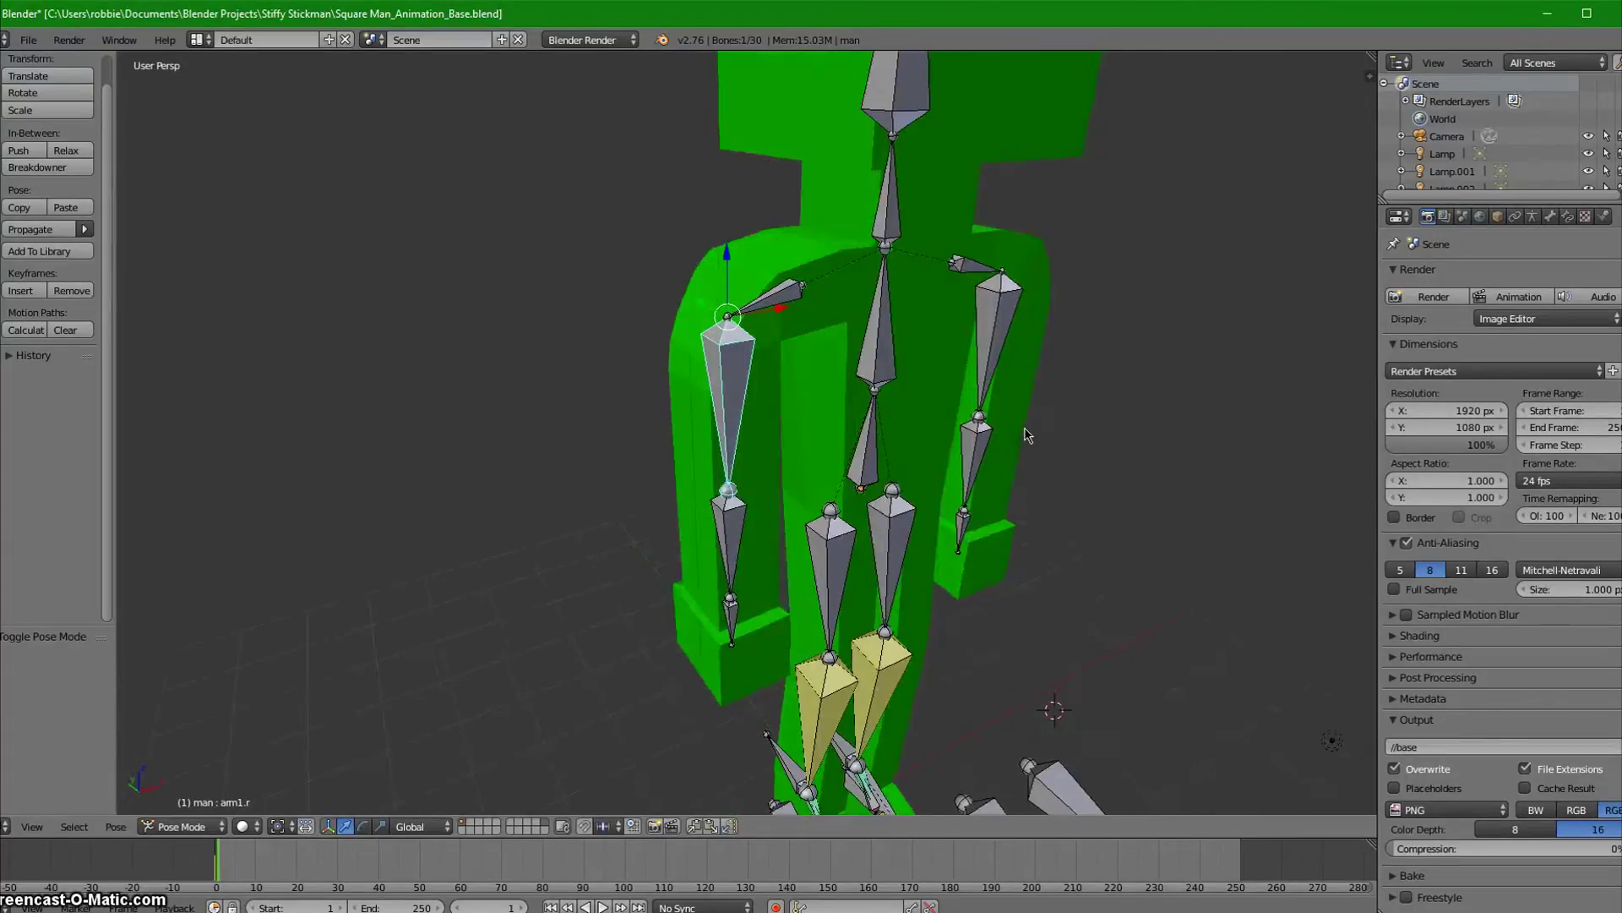
middle_click_drag(933, 417, 1030, 431)
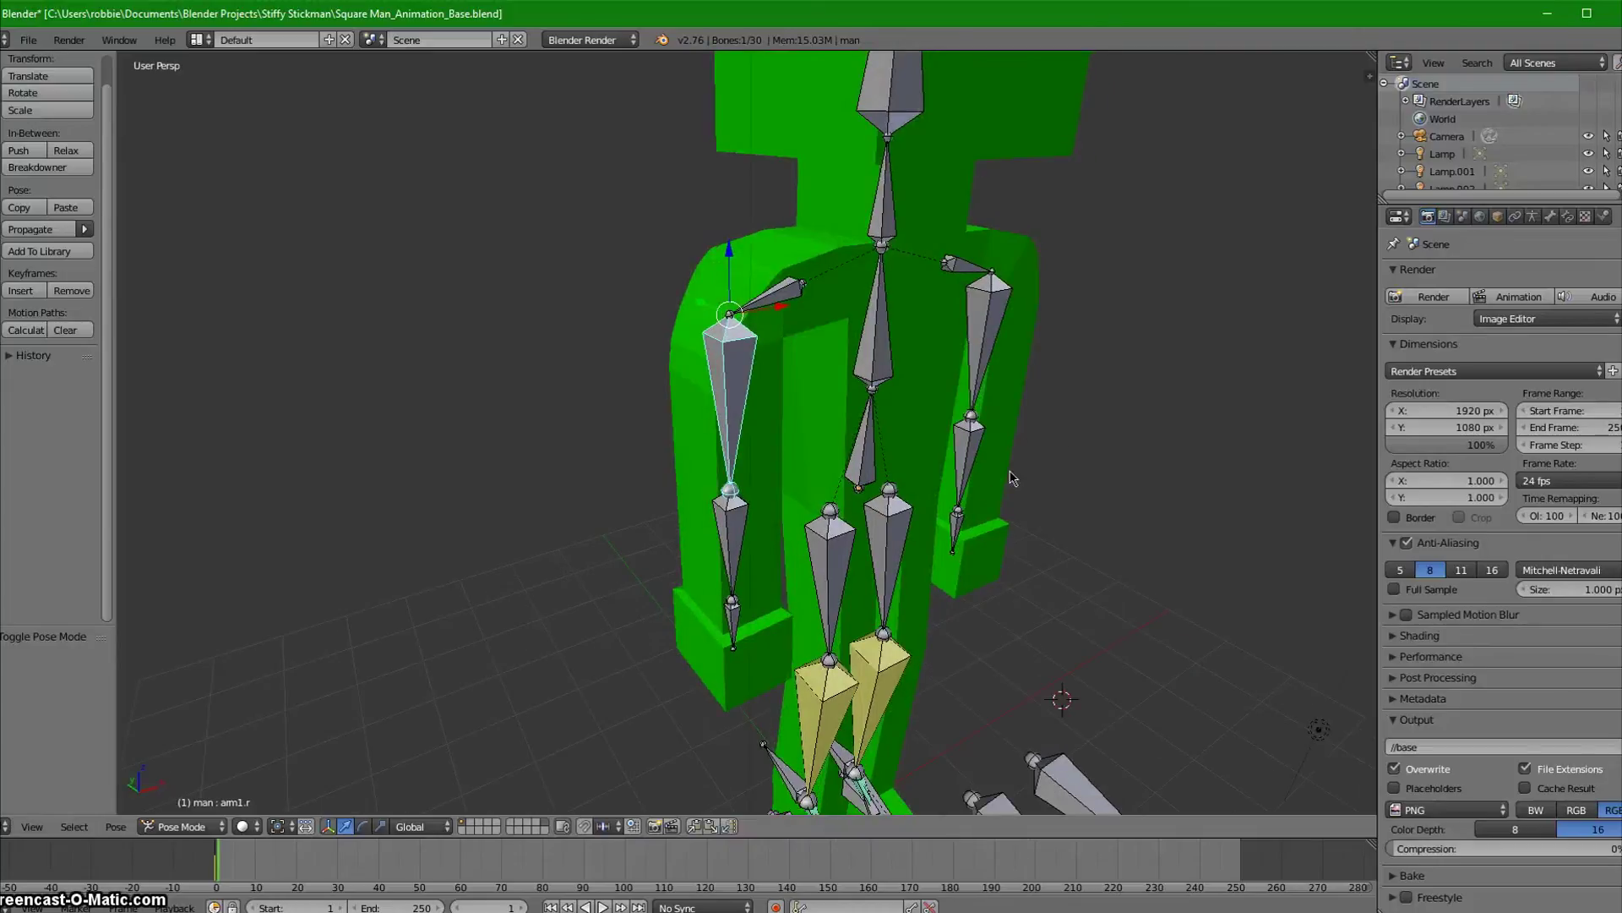
key("g")
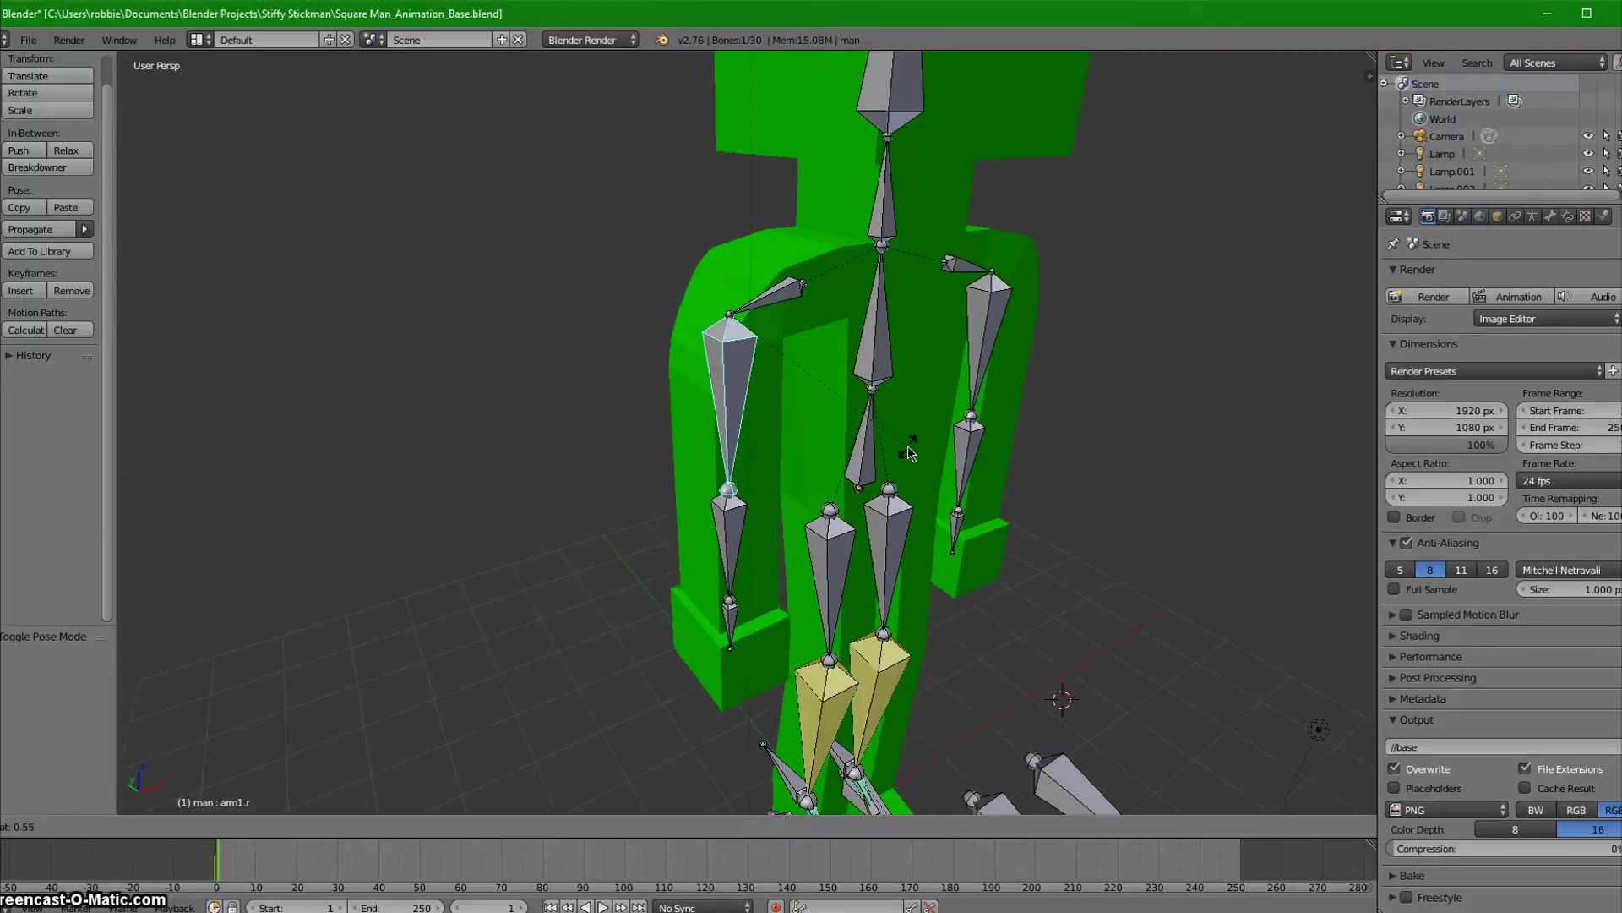
key("x")
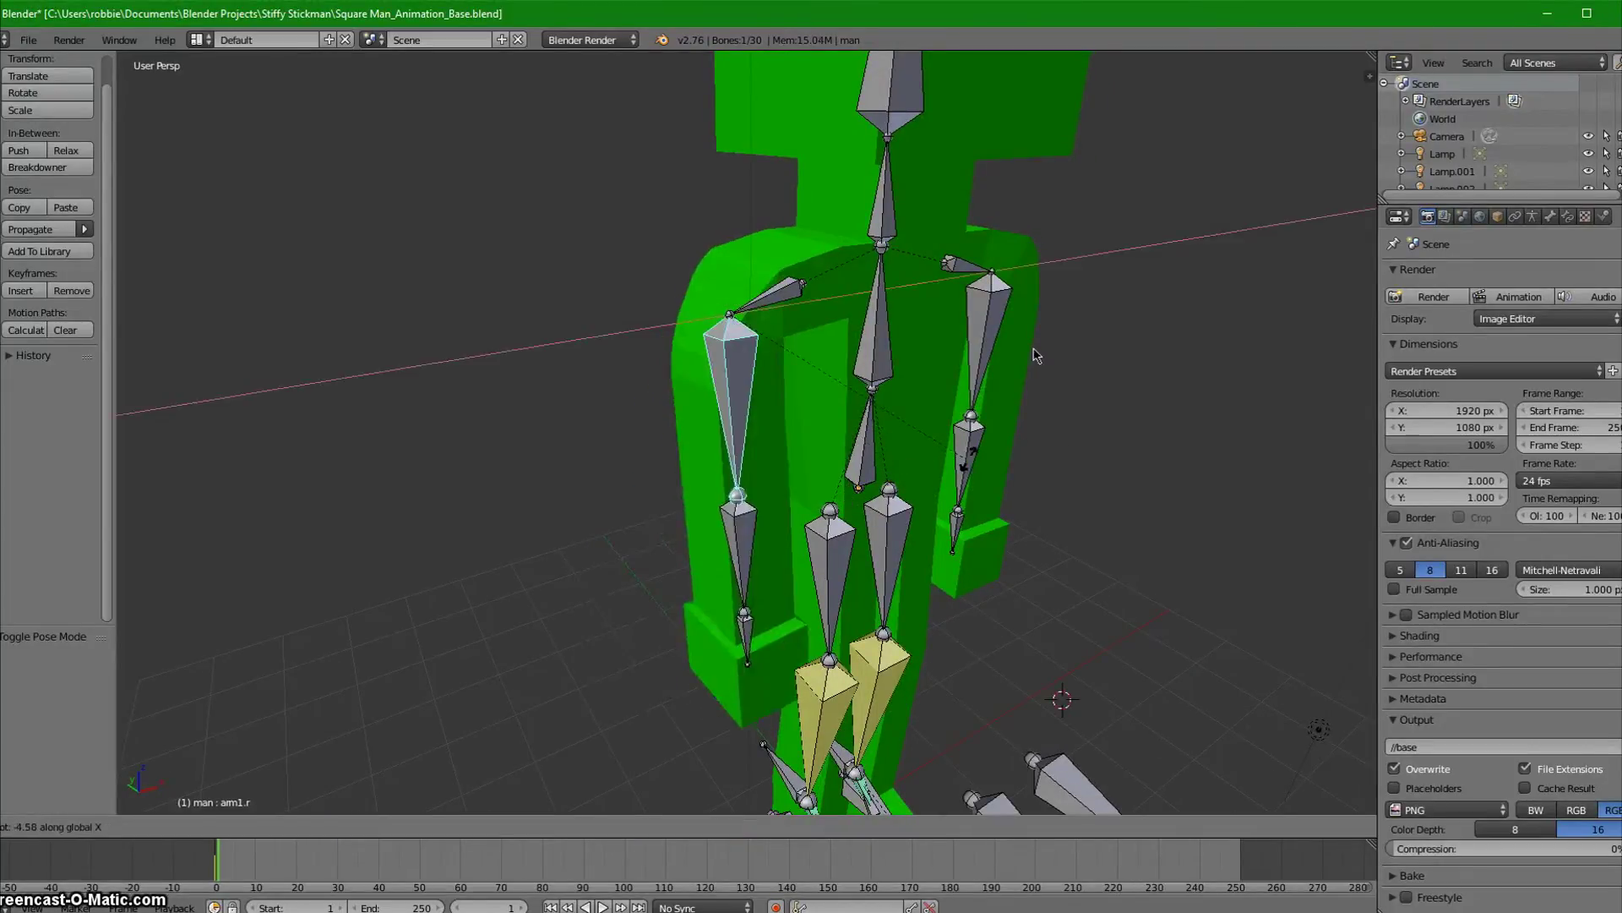
key("y")
key("z")
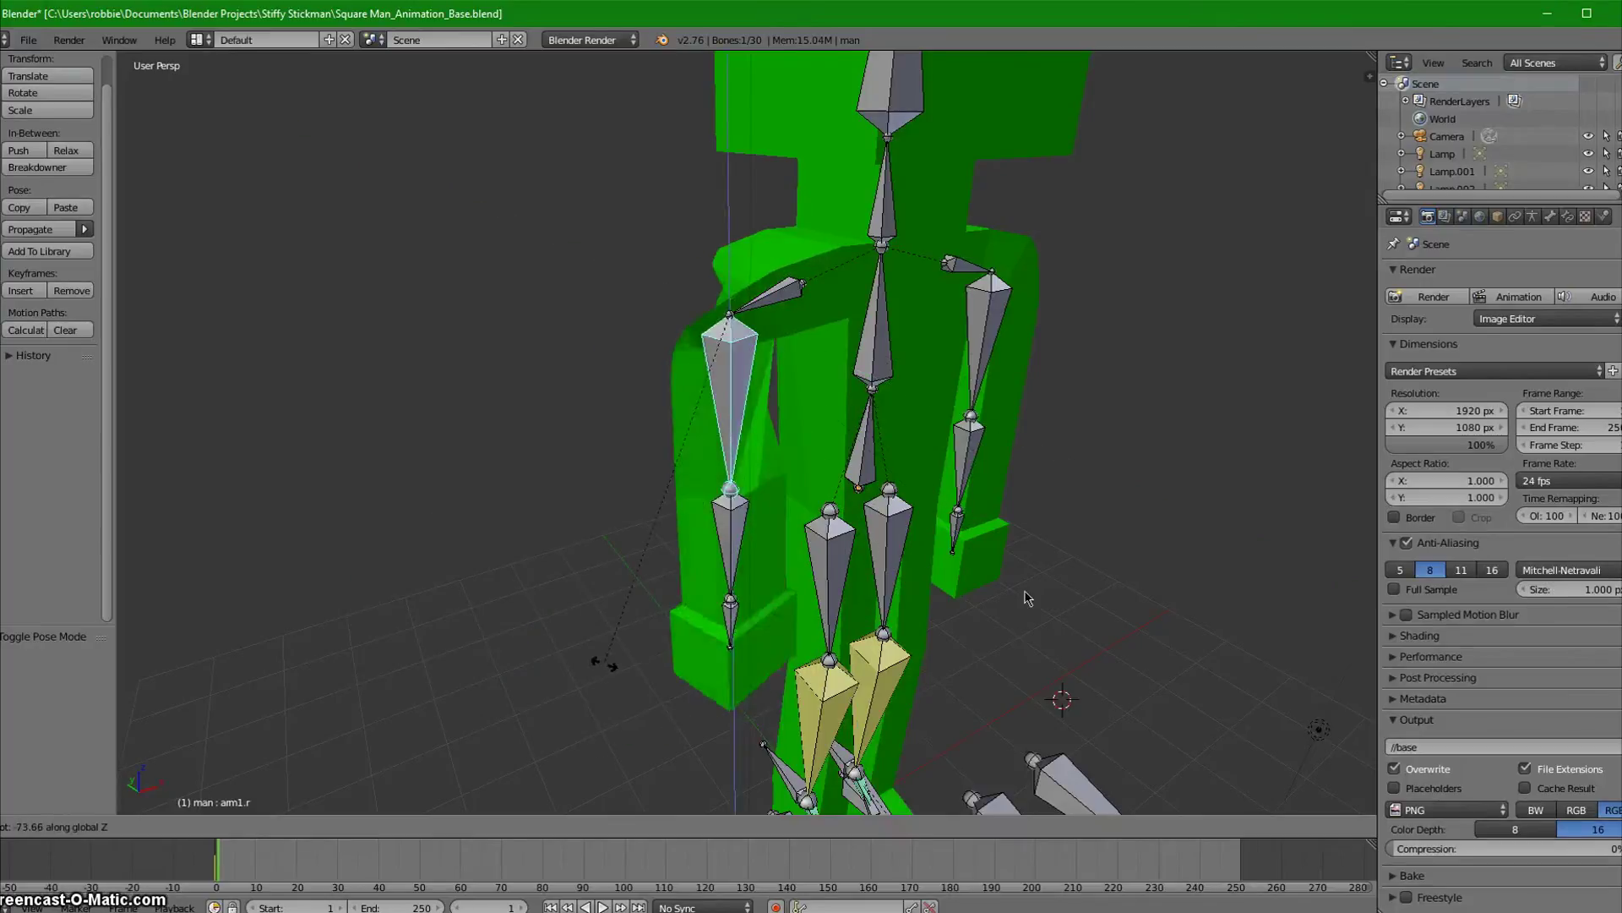
key("Escape")
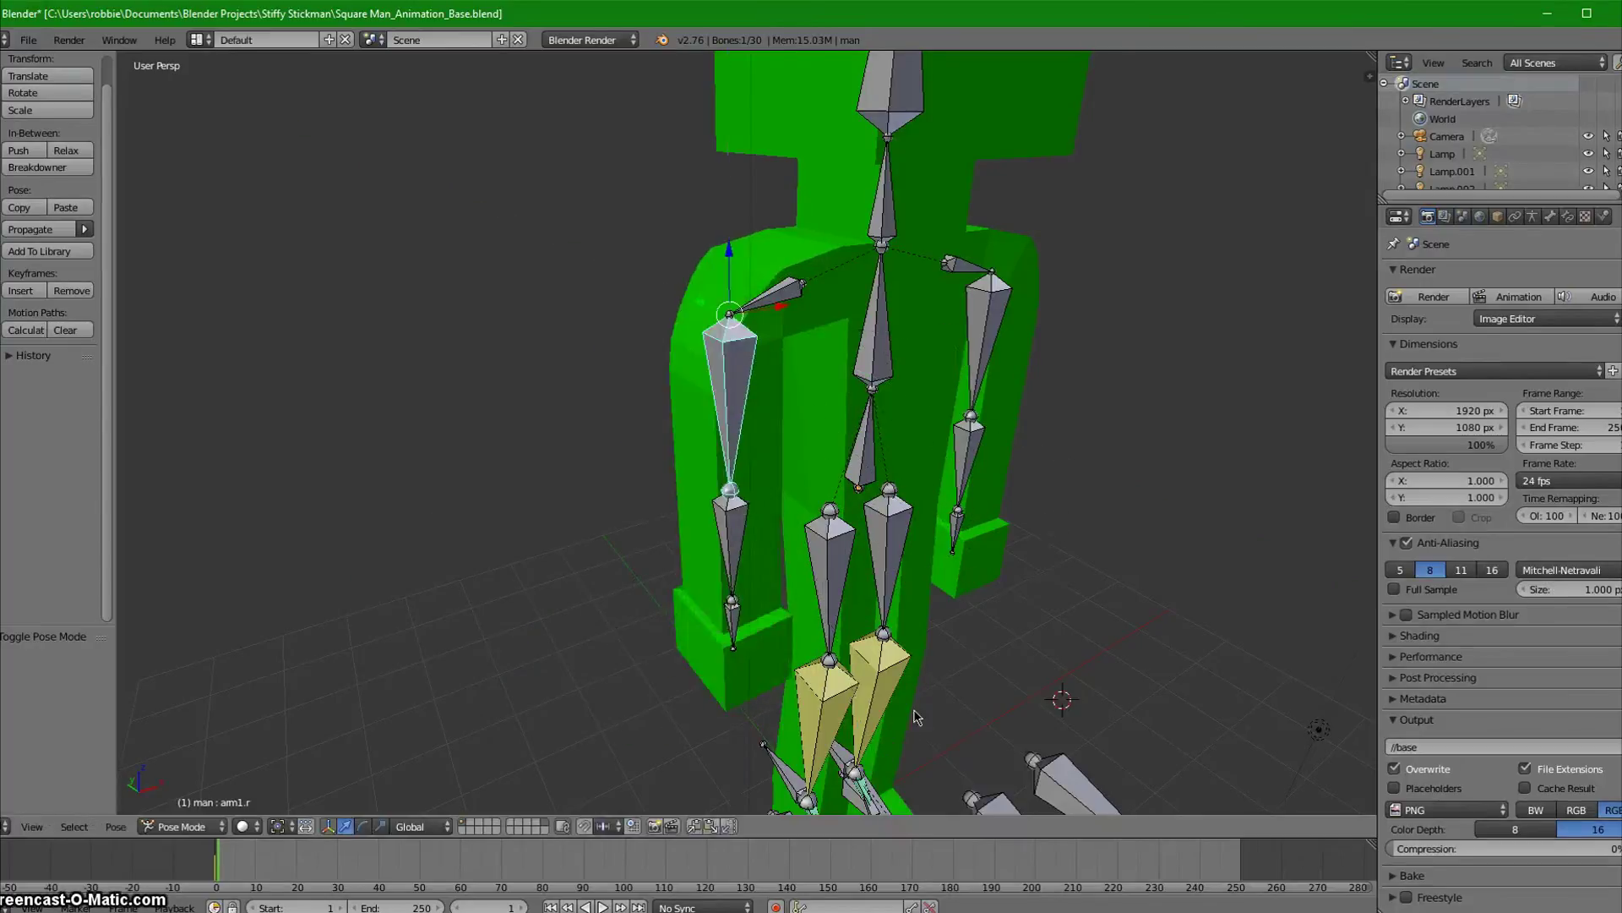
- Try raising the right arm above shoulder height by freely rotating arm1.r in the angled perspective view
scroll(486, 613, "down", 1)
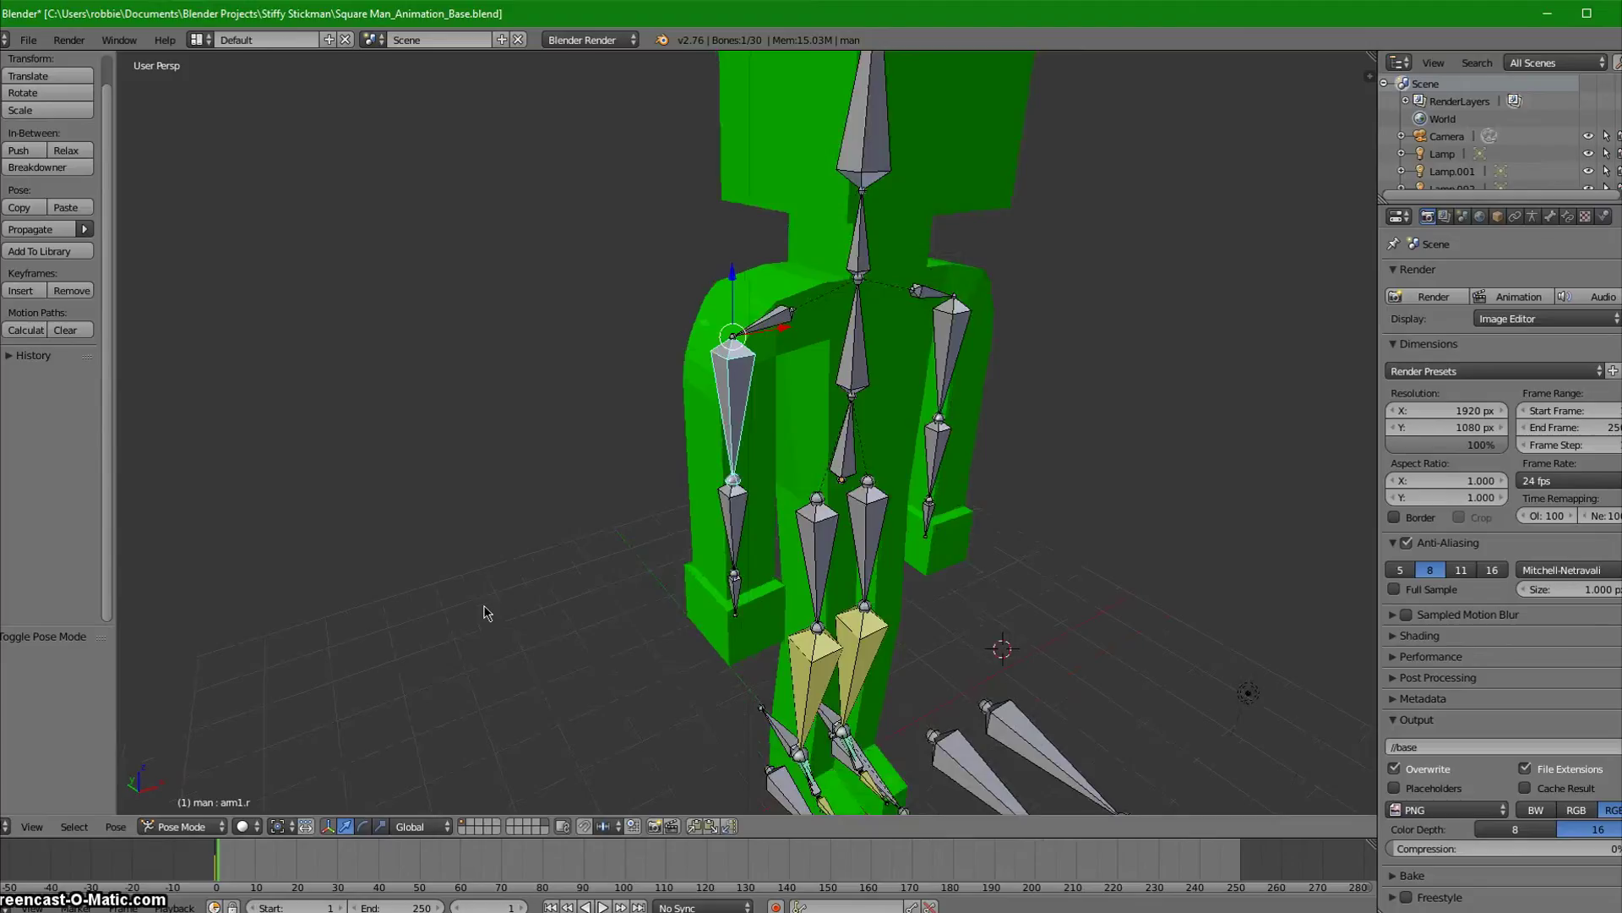
middle_click_drag(589, 551, 658, 554)
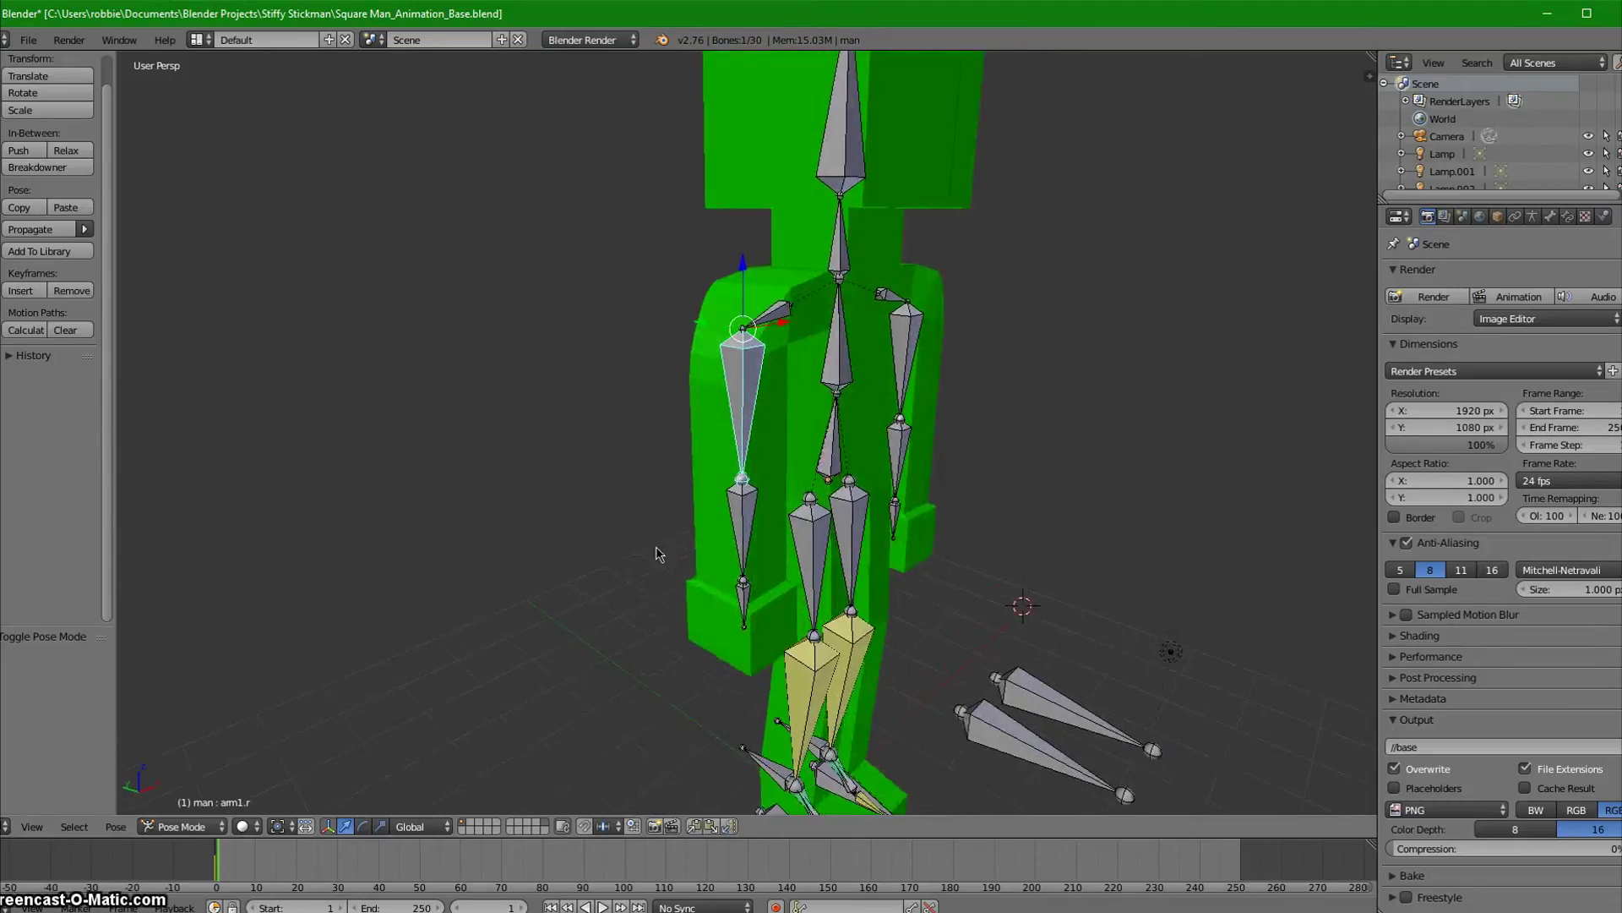
key("r")
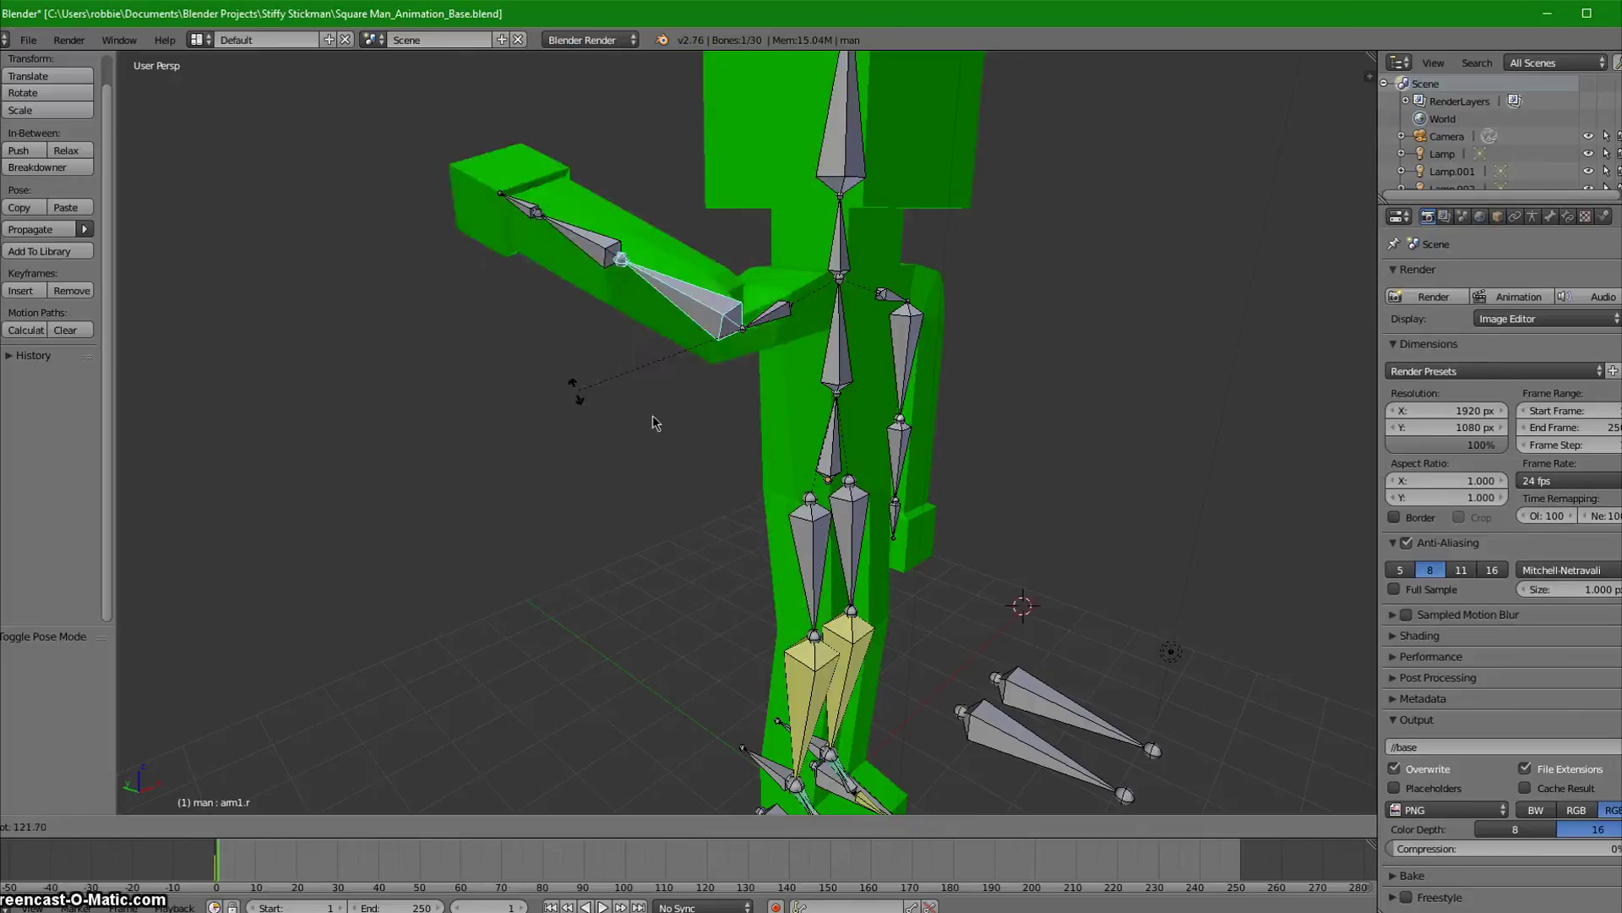
key("Escape")
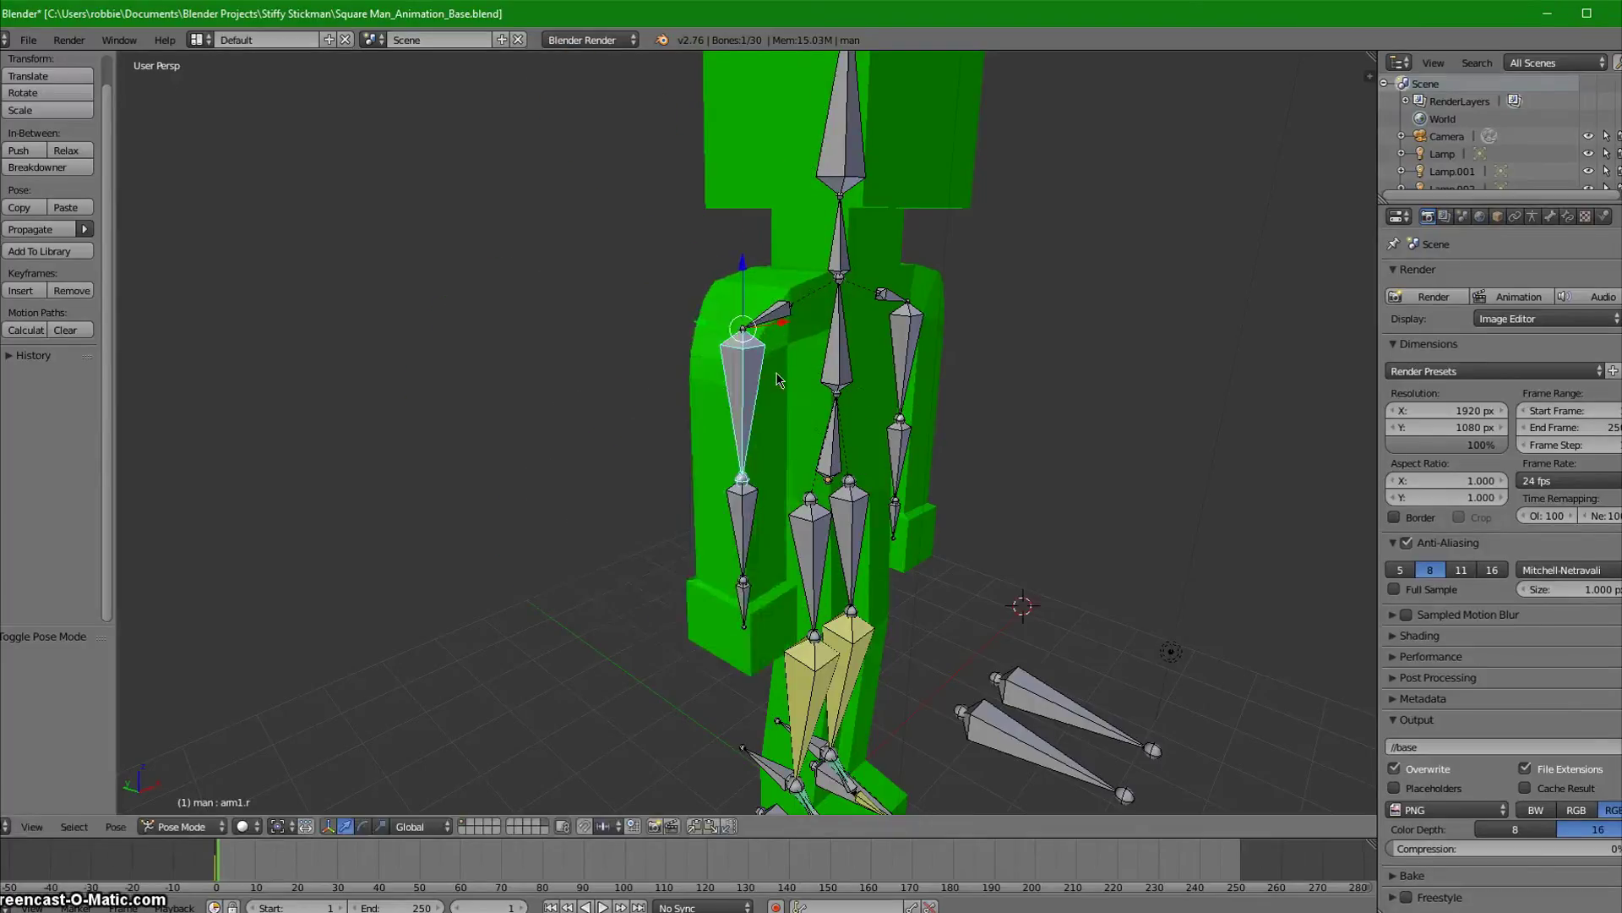
- Try moving and rotating the right shoulder bone together with the arm attached to it
right_click(786, 303)
key("g")
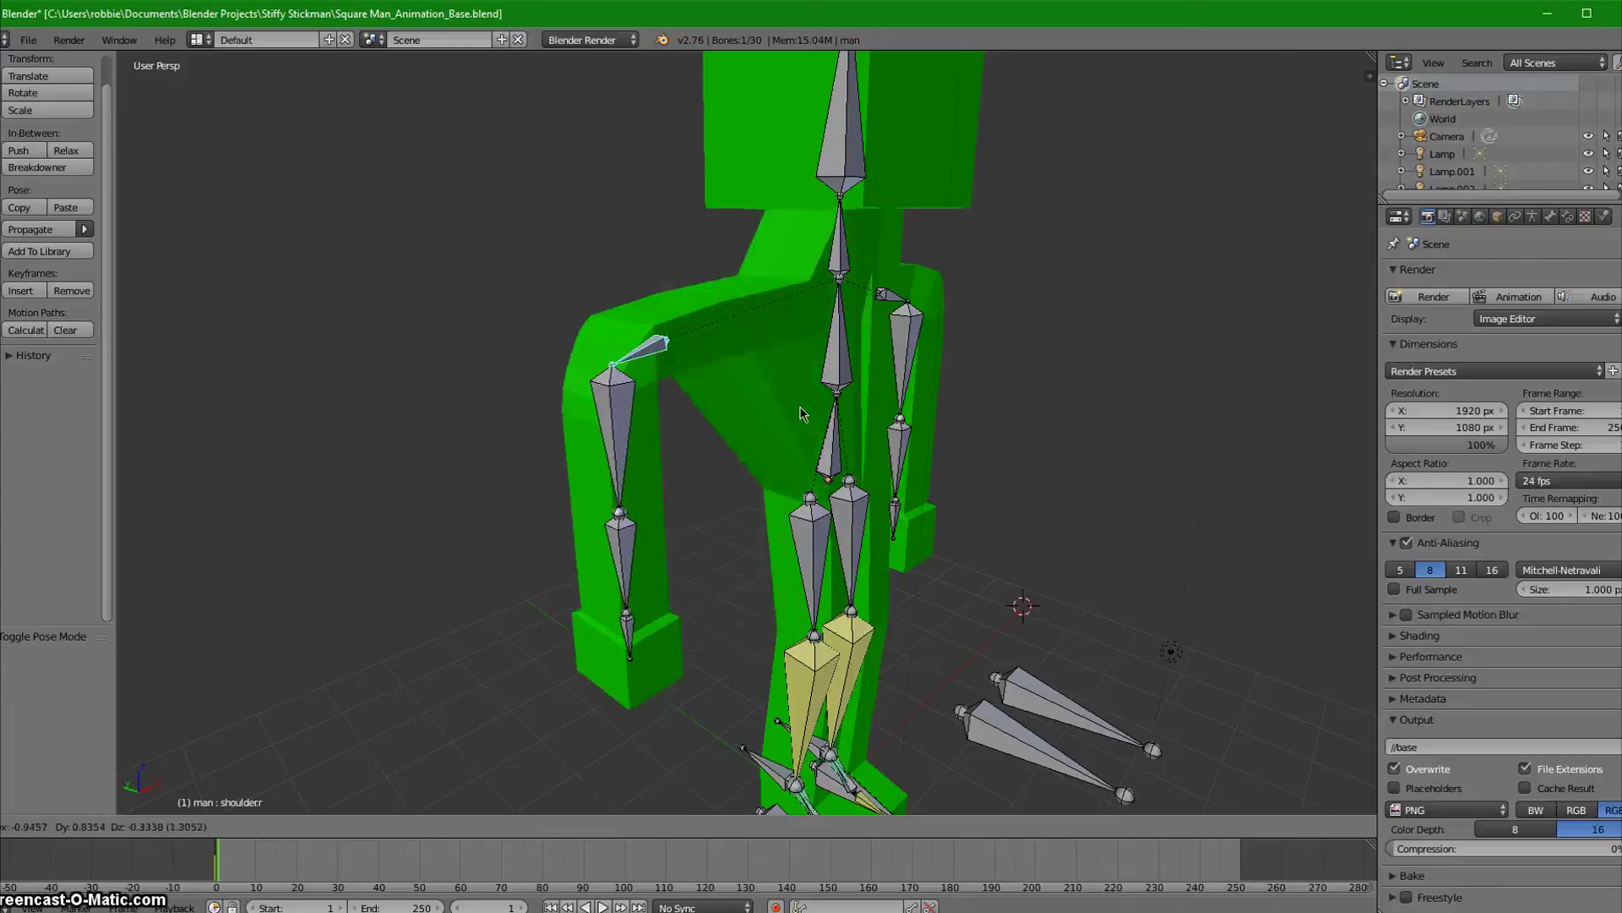
key("Escape")
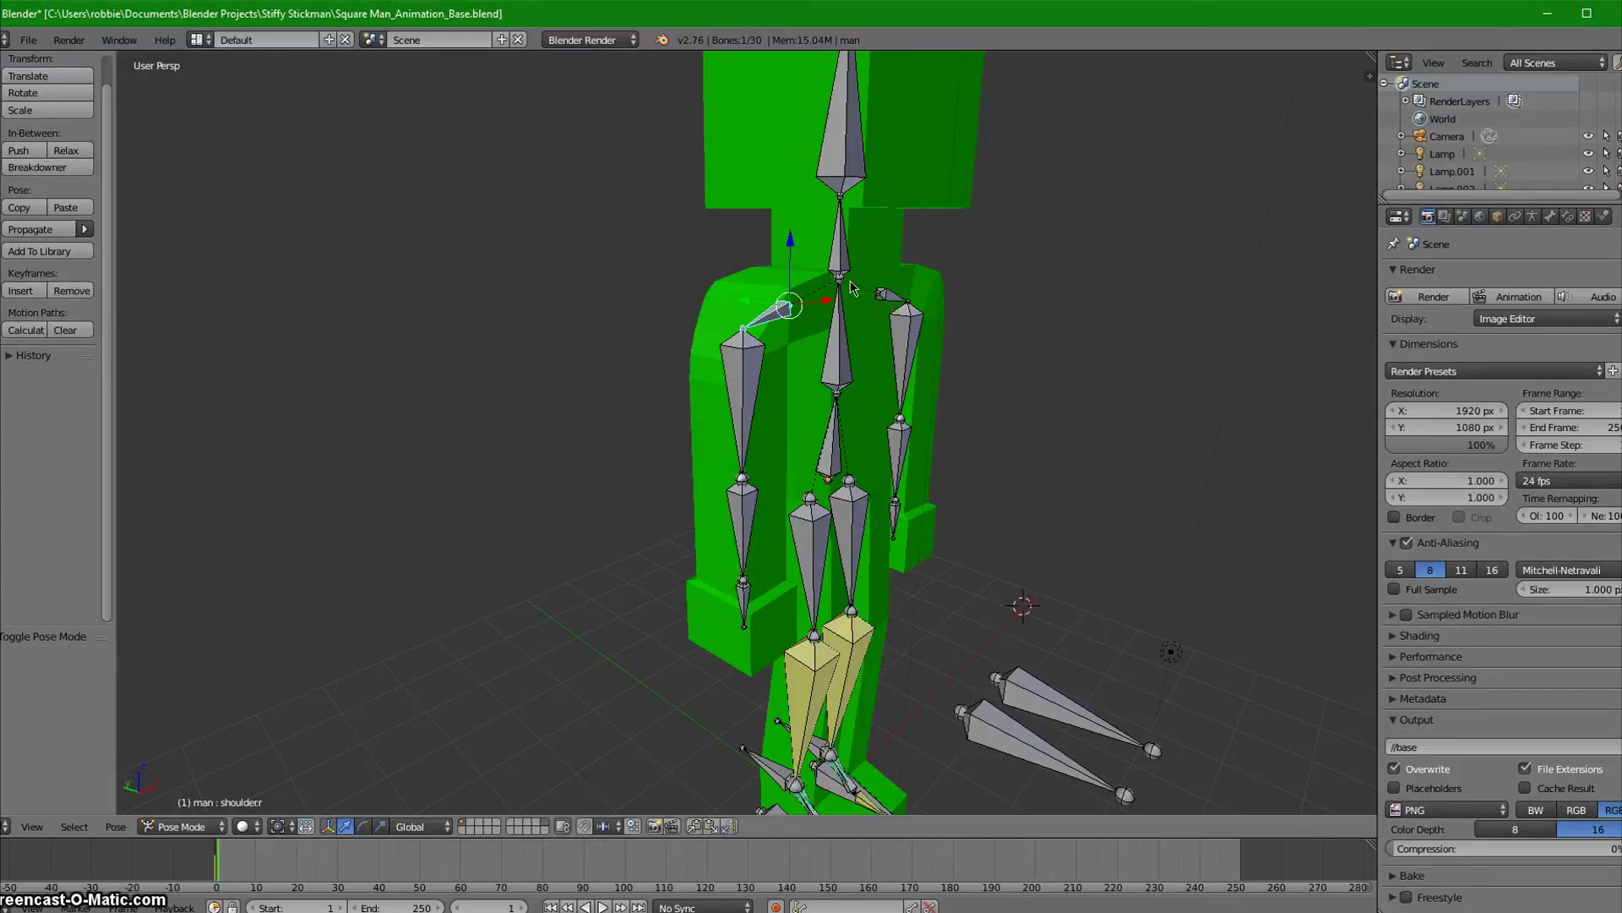
key("r")
key("Escape")
- Try two more free rotations of arm1.r that swing the right arm out from the body
right_click(752, 376)
key("r")
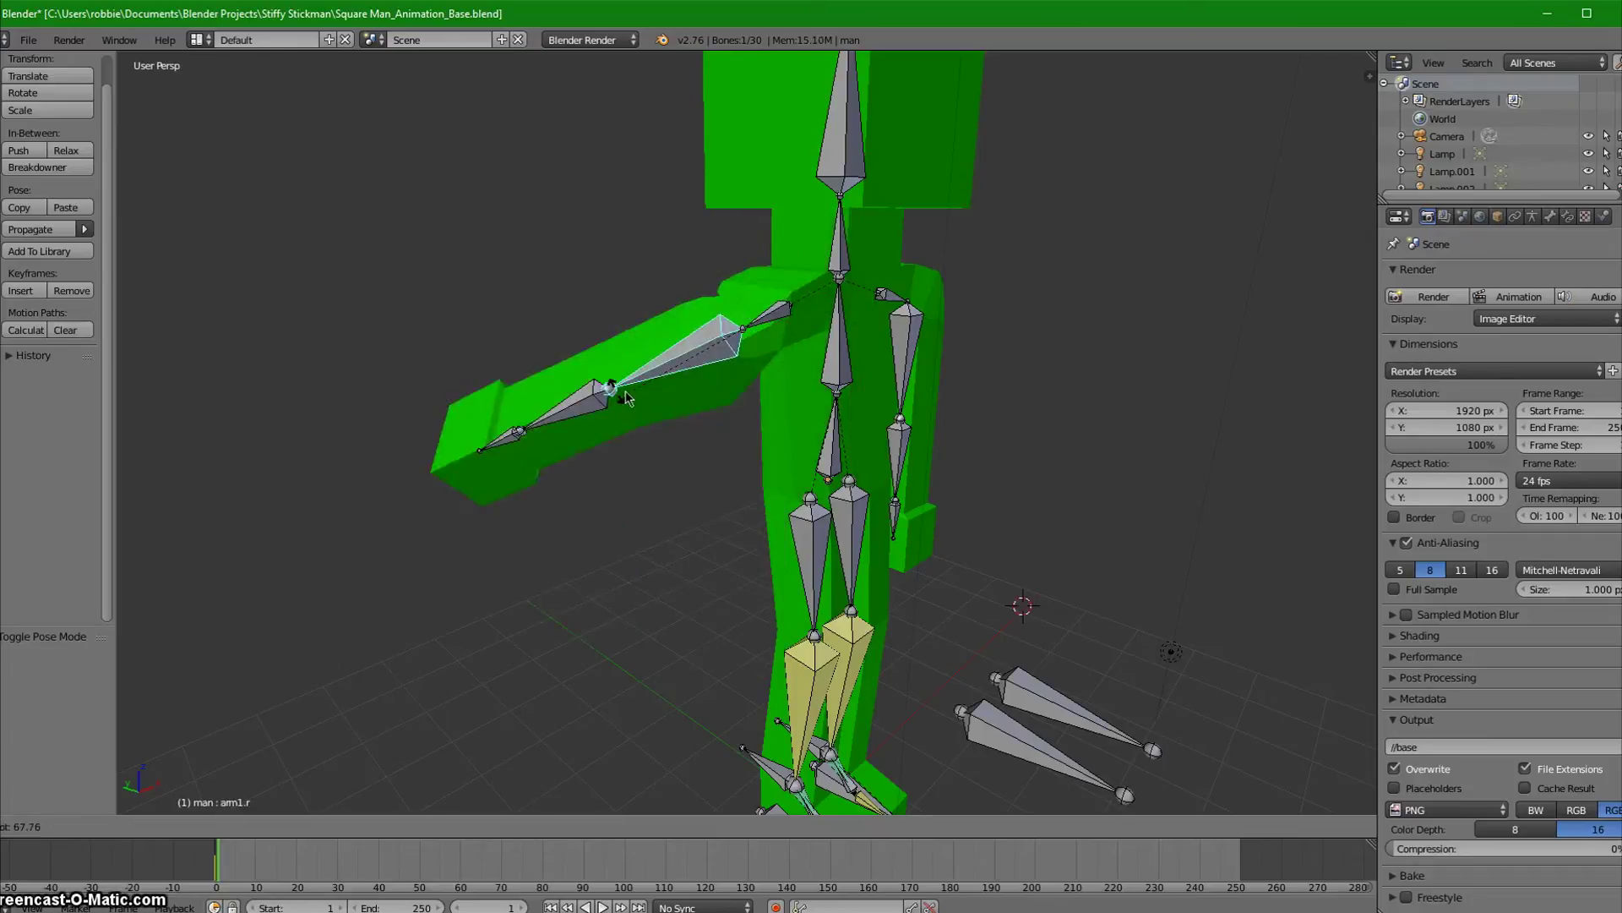
key("Escape")
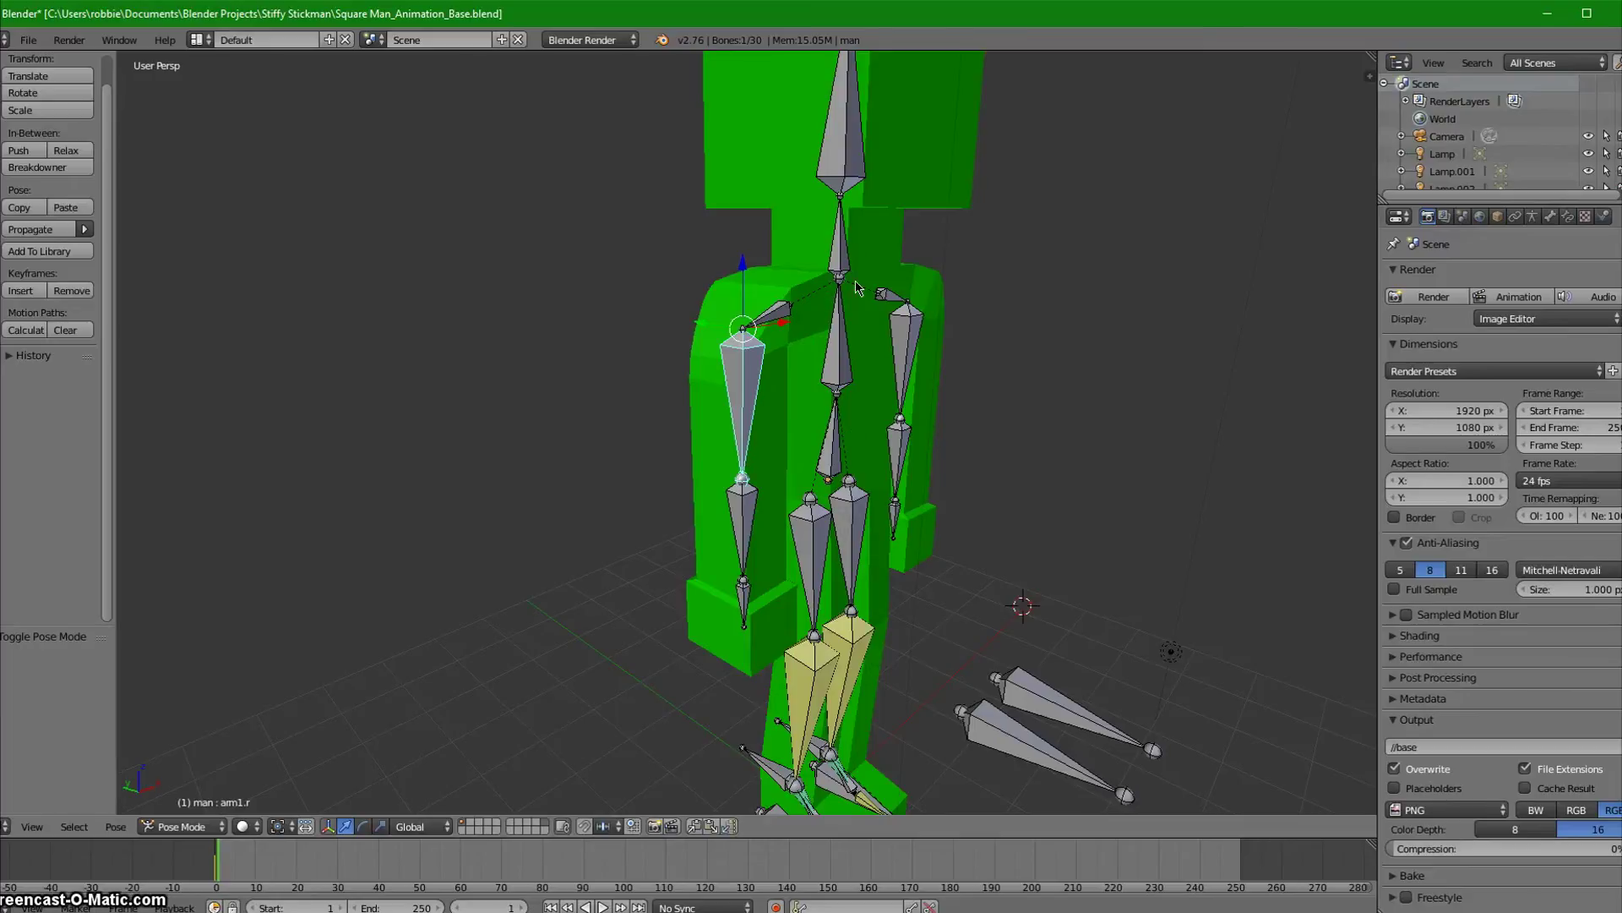
key("r")
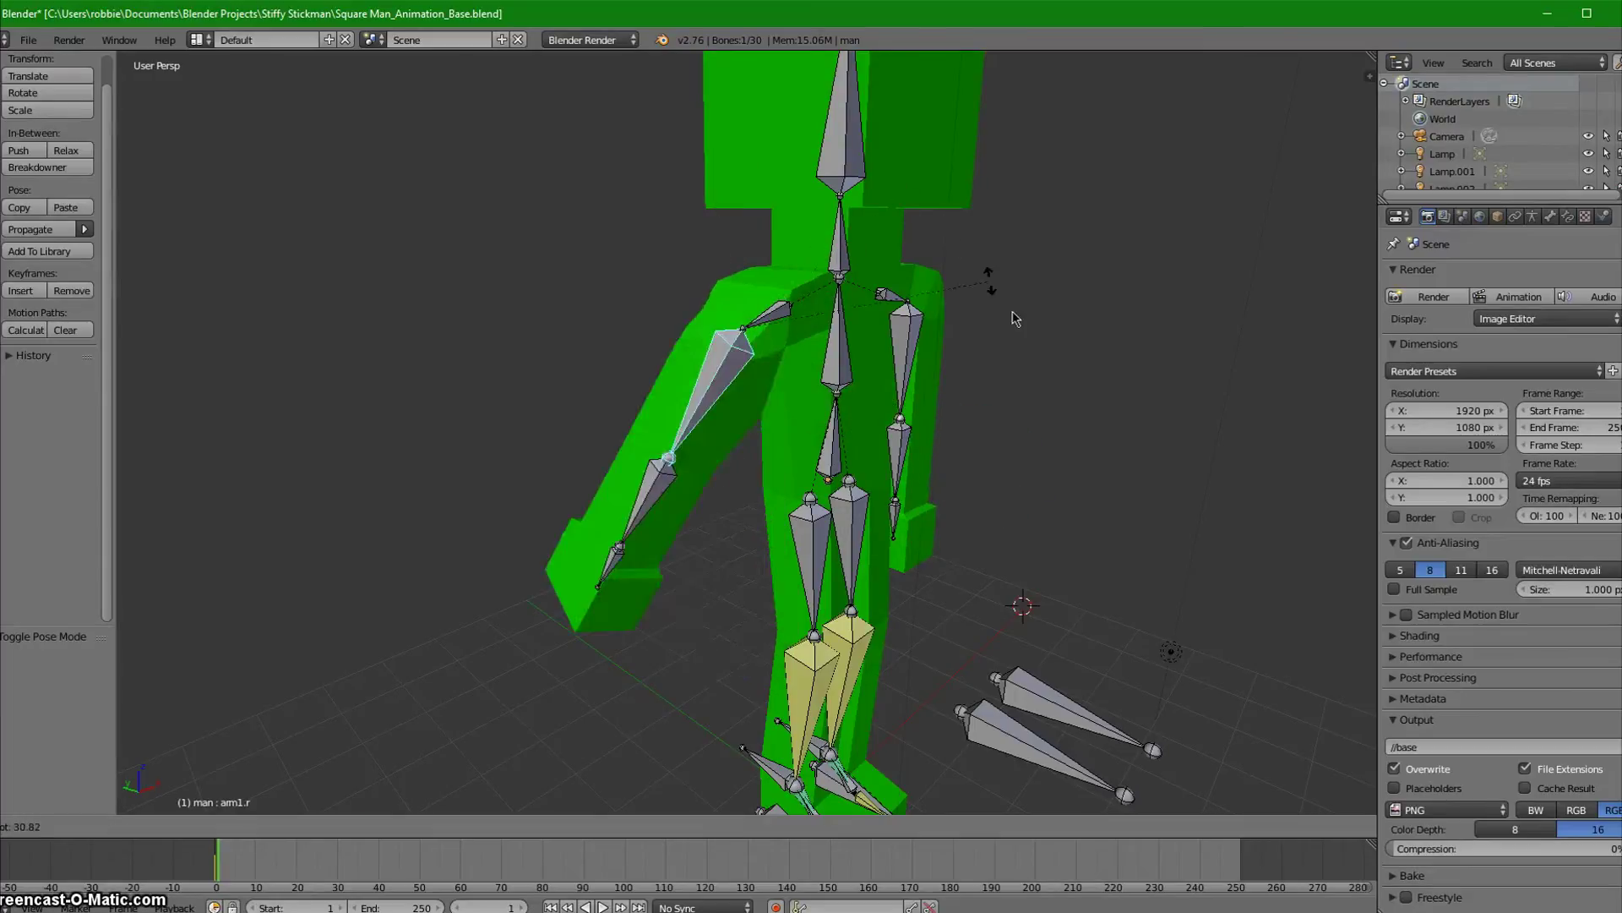
right_click(978, 320)
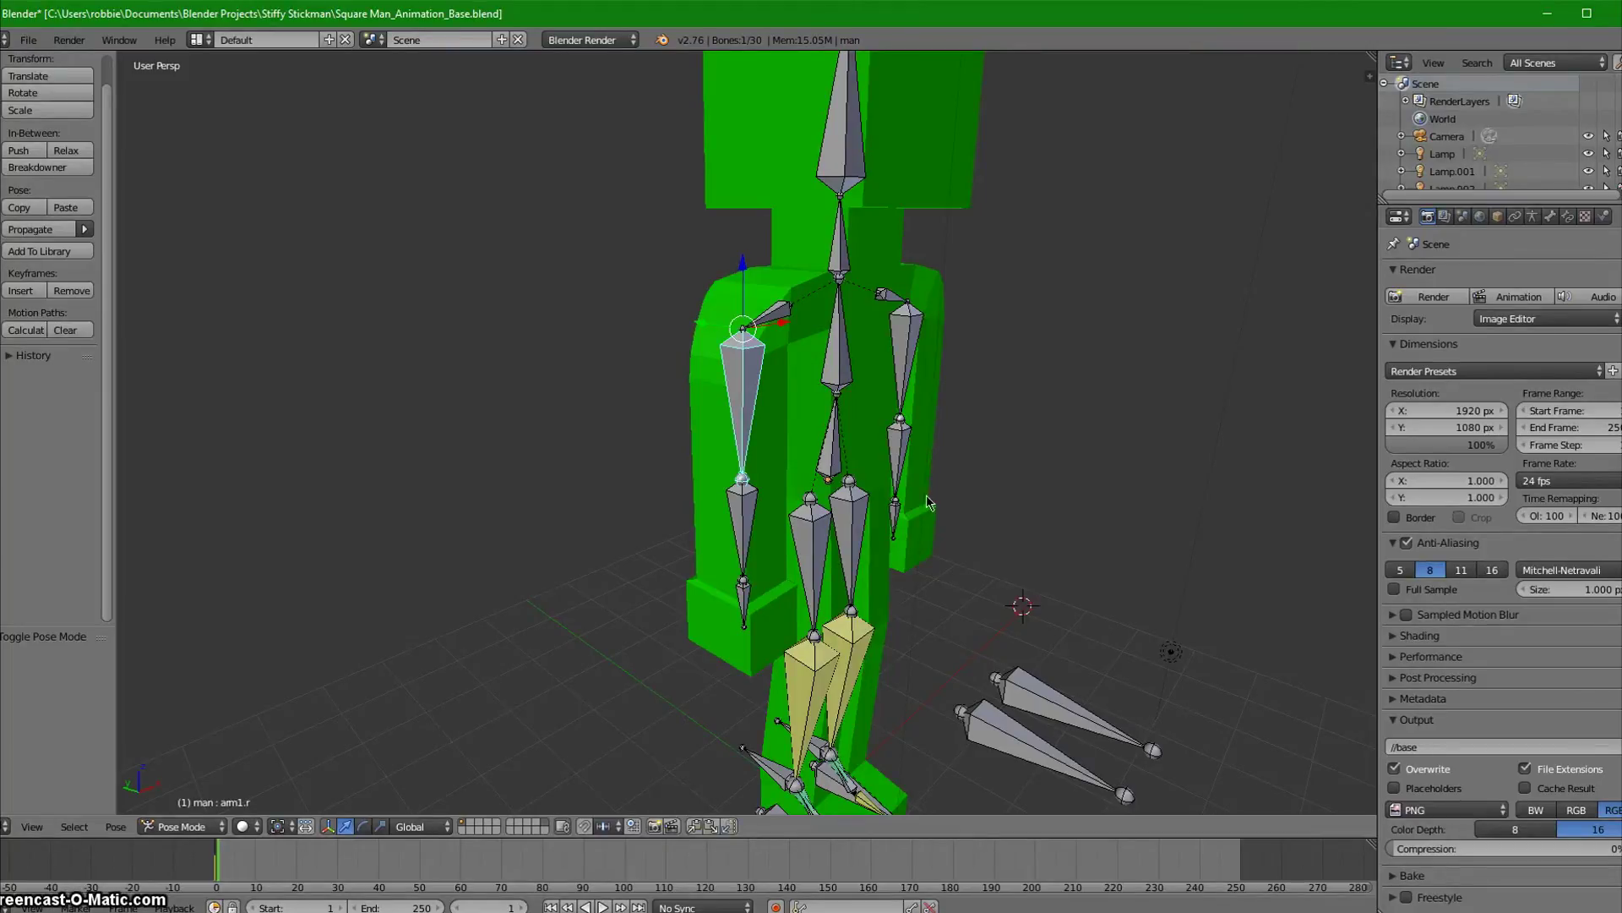
- In the front view, rotate the right upper-arm bone arm1.r about 12.3° away from the body
key("KP_1")
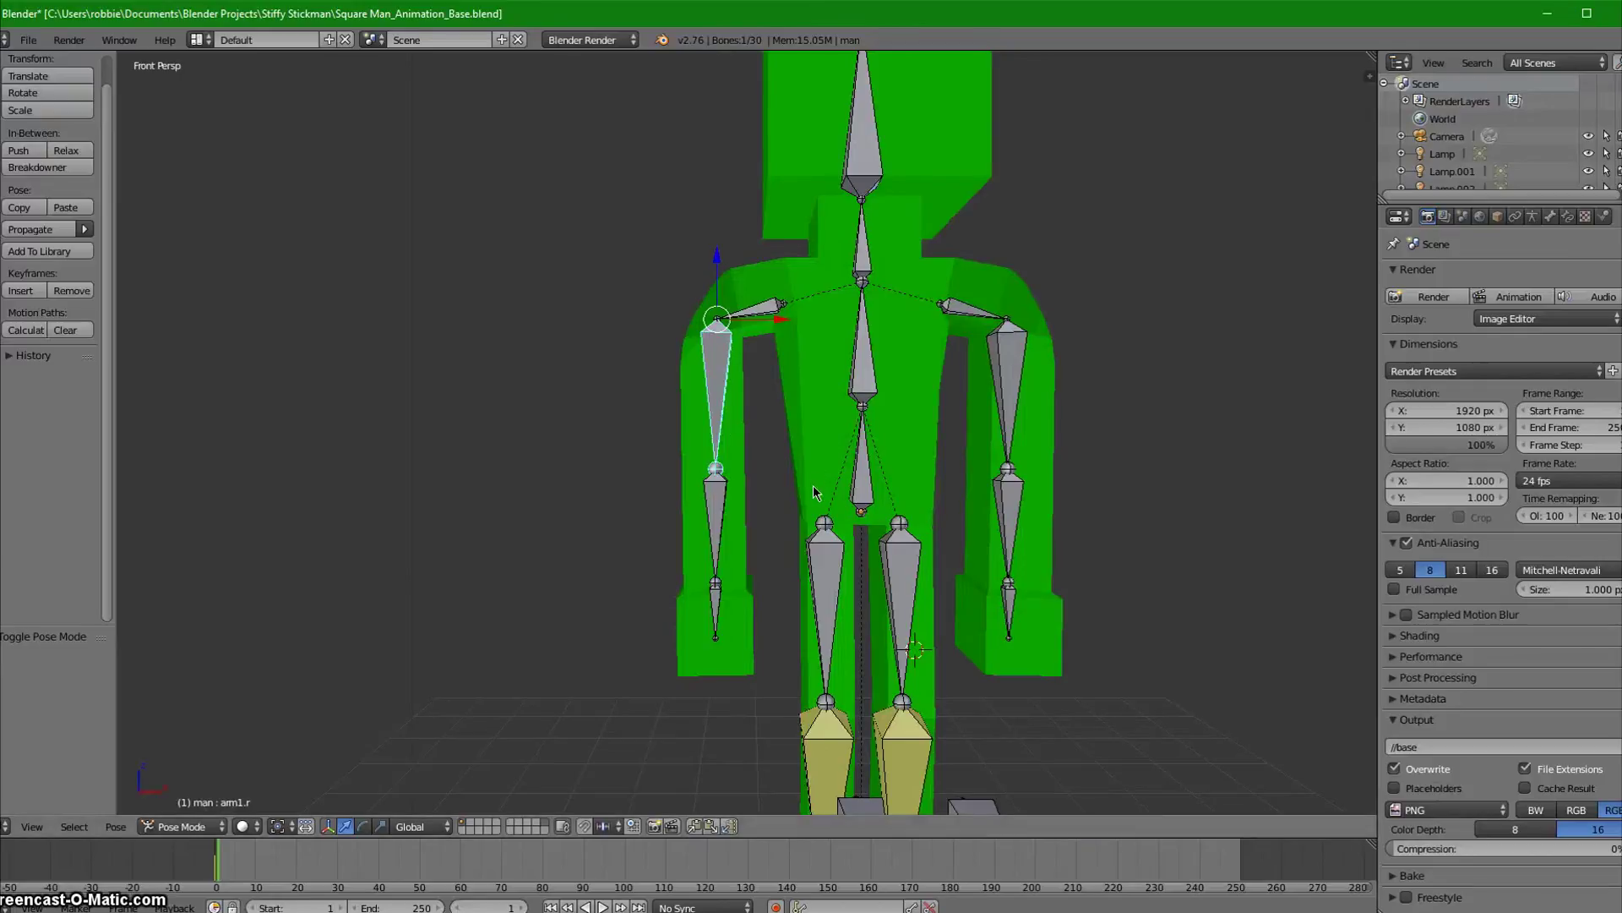
key("r")
left_click(733, 546)
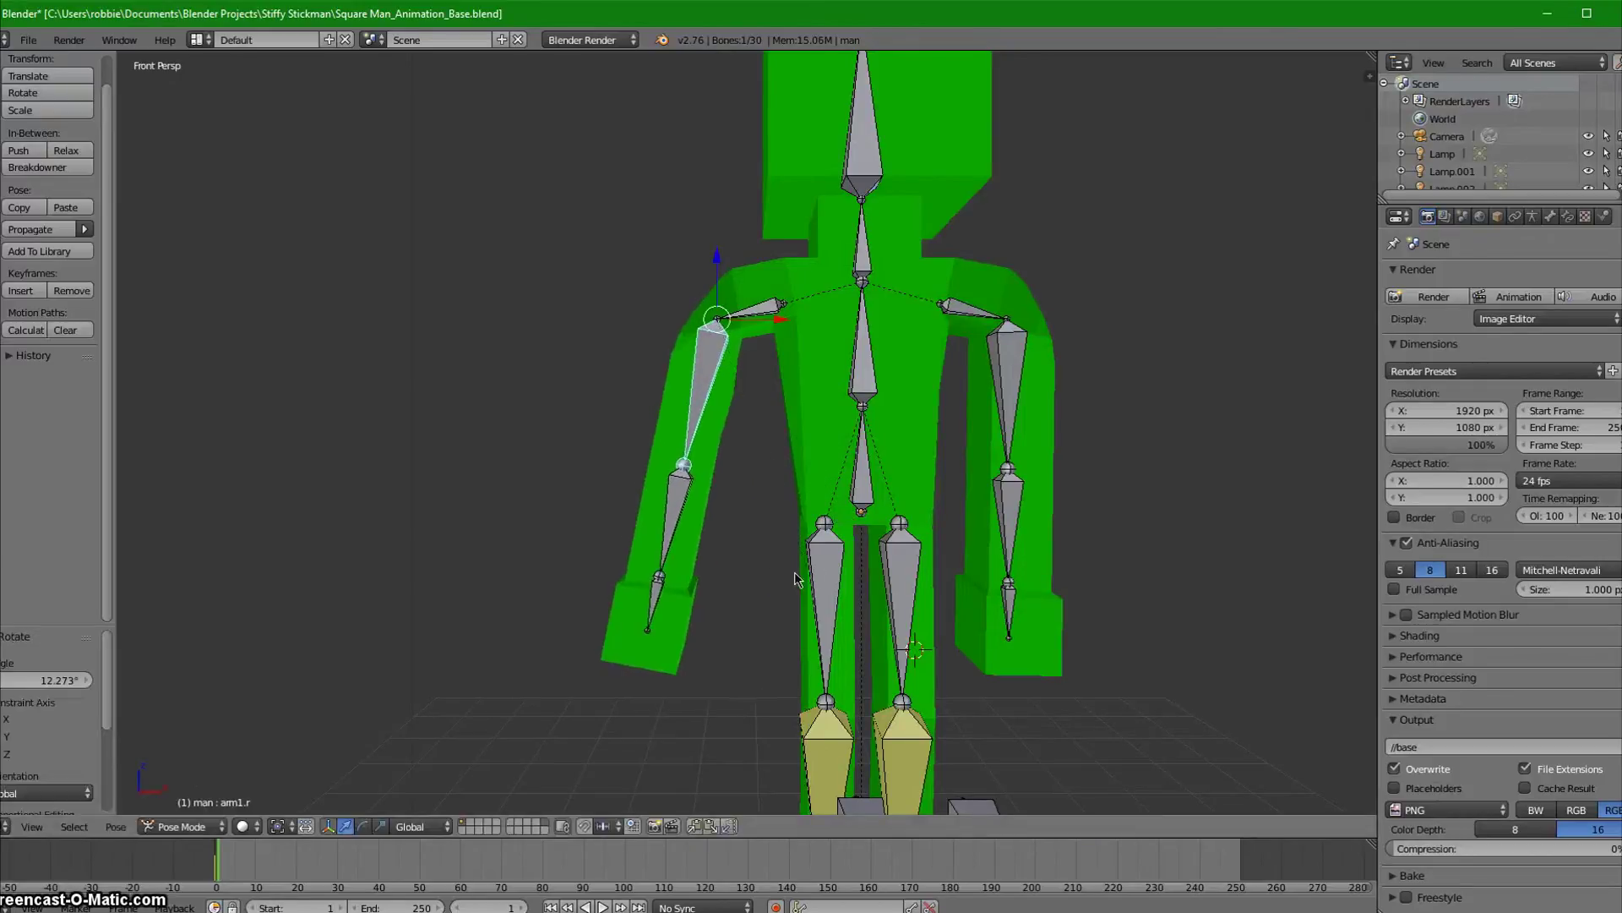
- Rotate the right forearm bone arm2.r about -32.5° toward the body and the hand bone hand.r about 33.6° back outward
right_click(666, 513)
key("r")
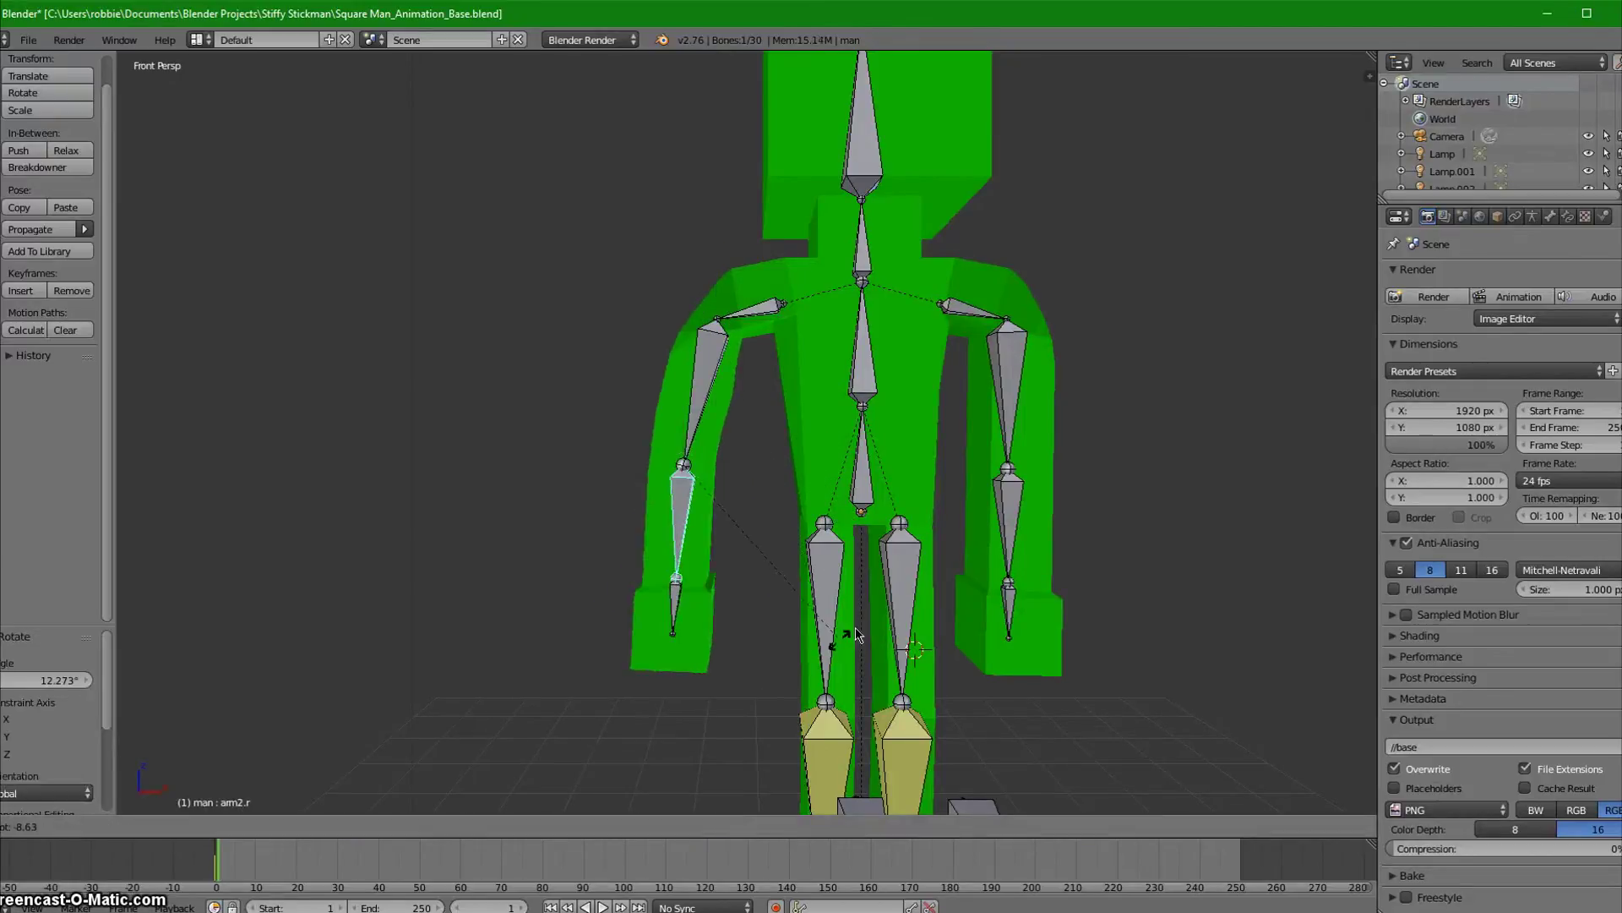
left_click(842, 639)
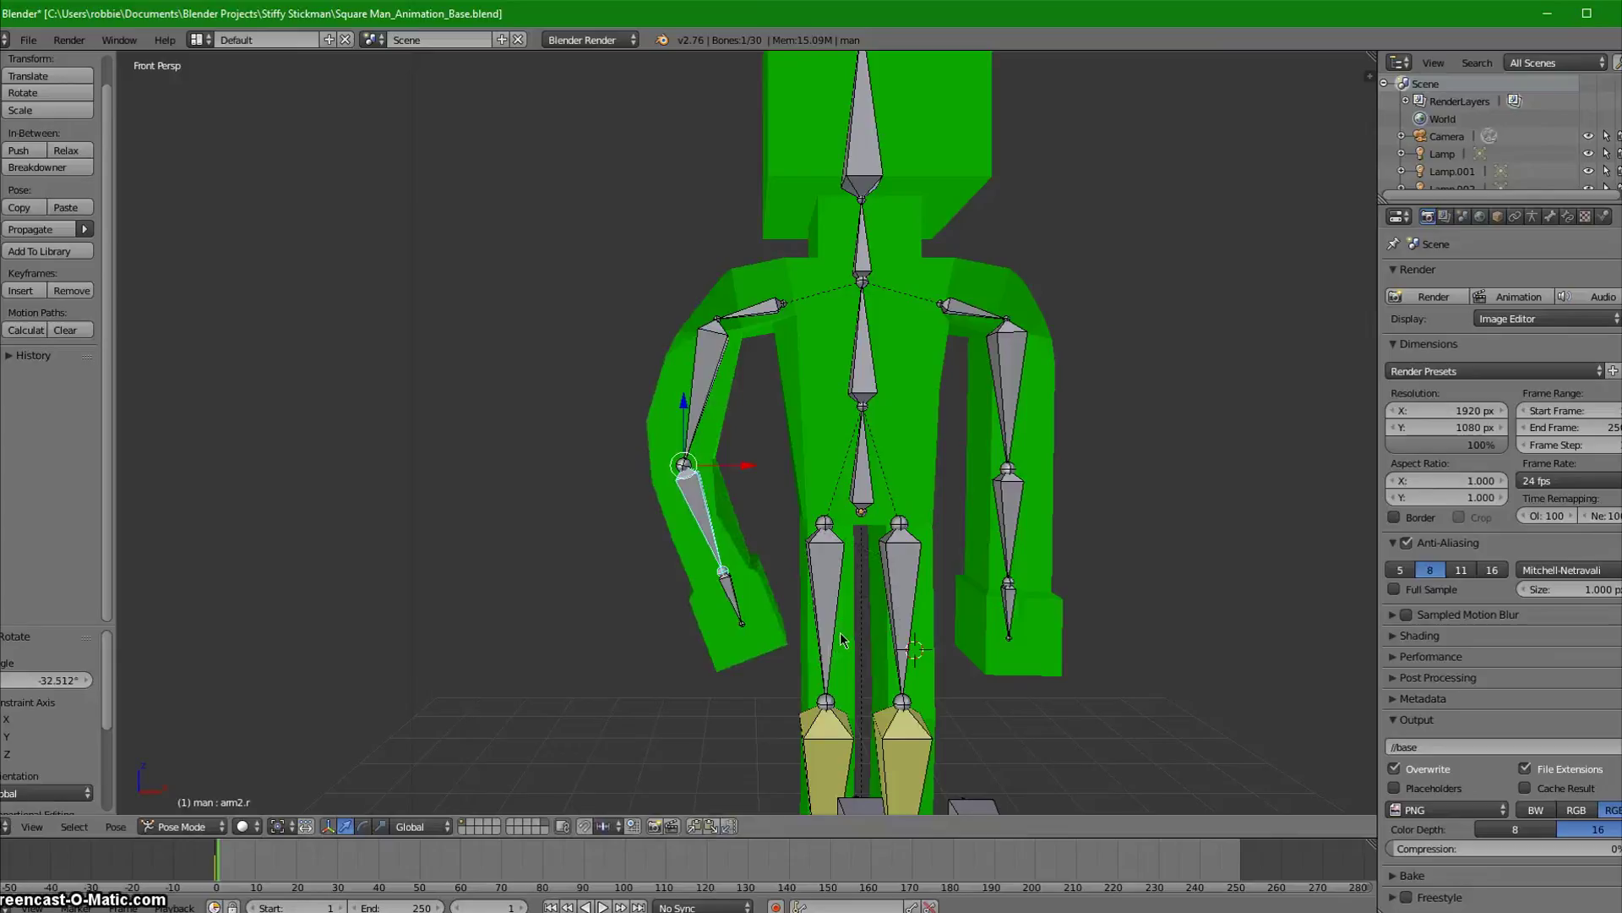
right_click(738, 603)
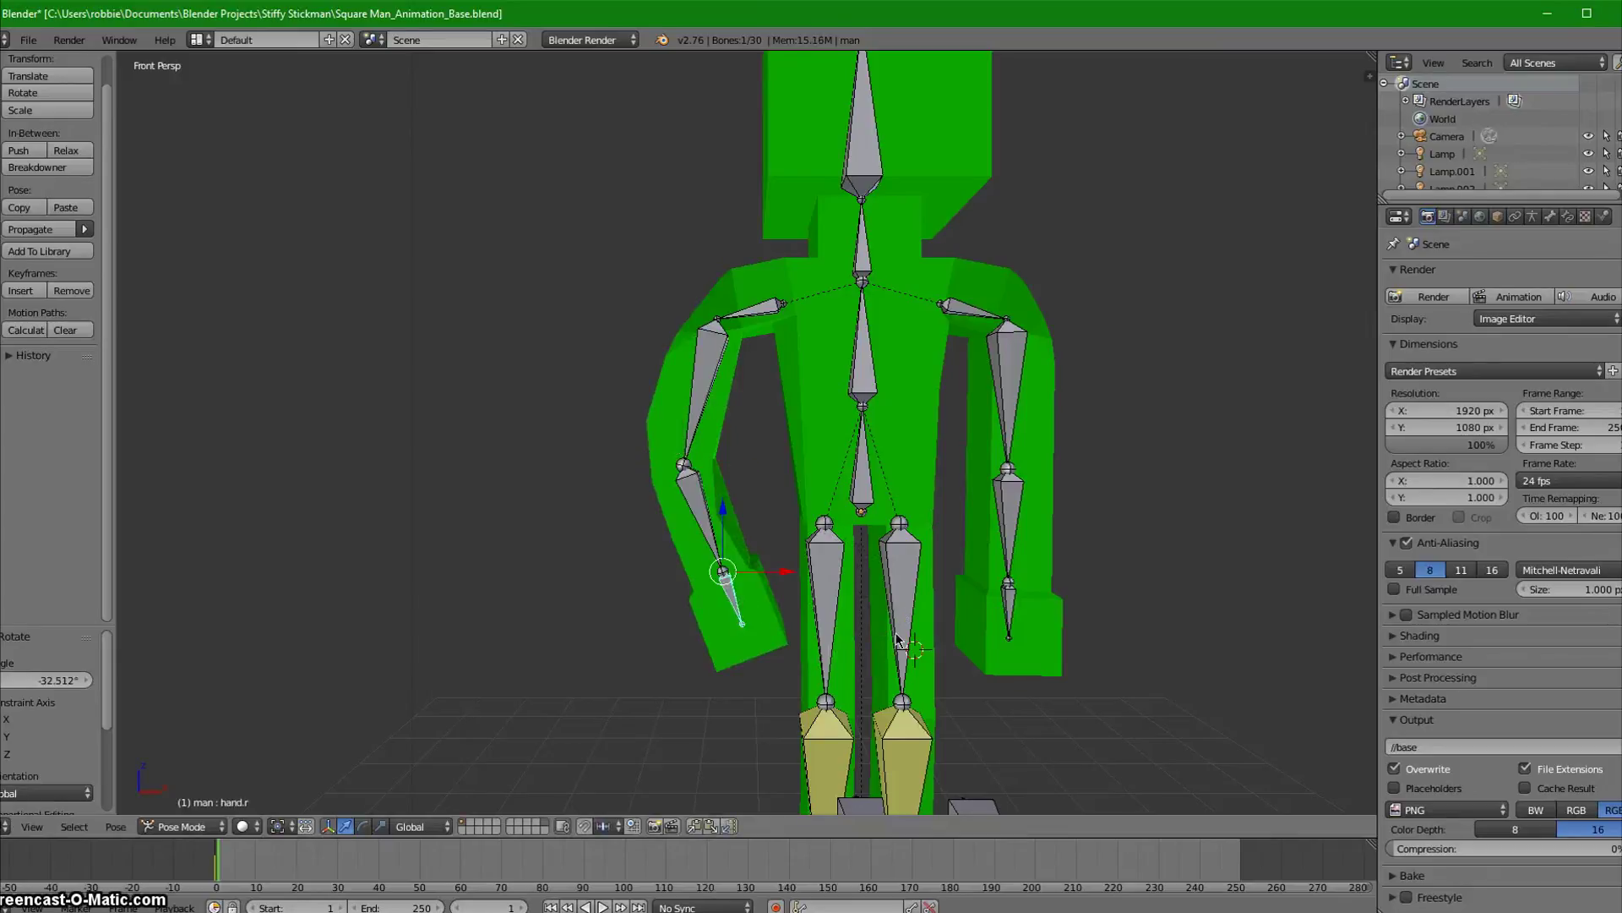
key("r")
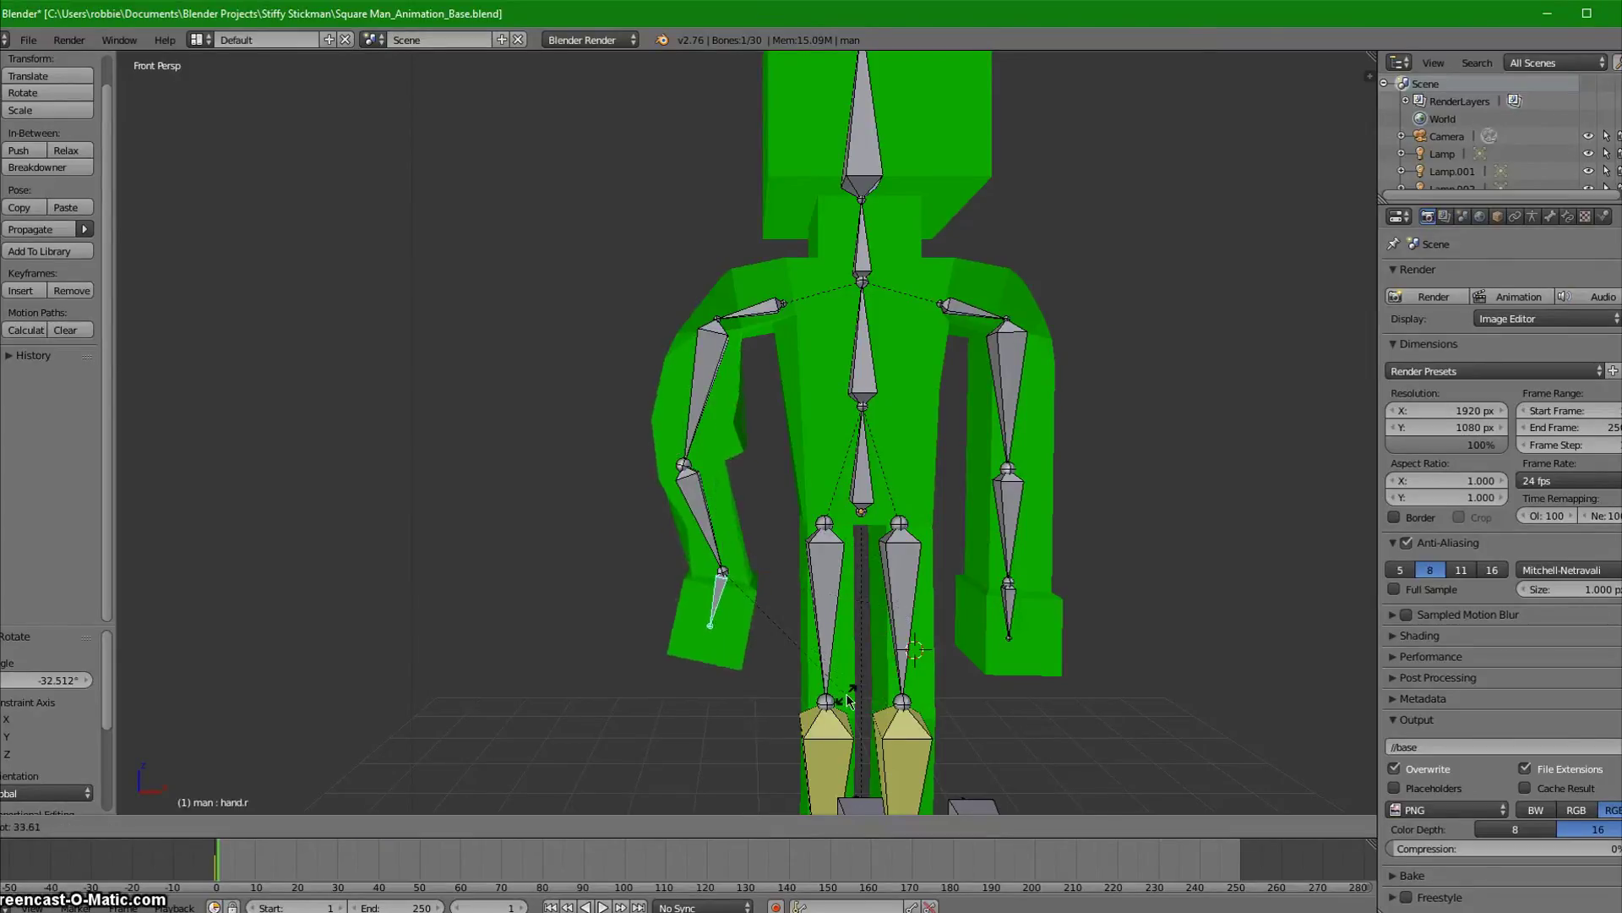
left_click(849, 700)
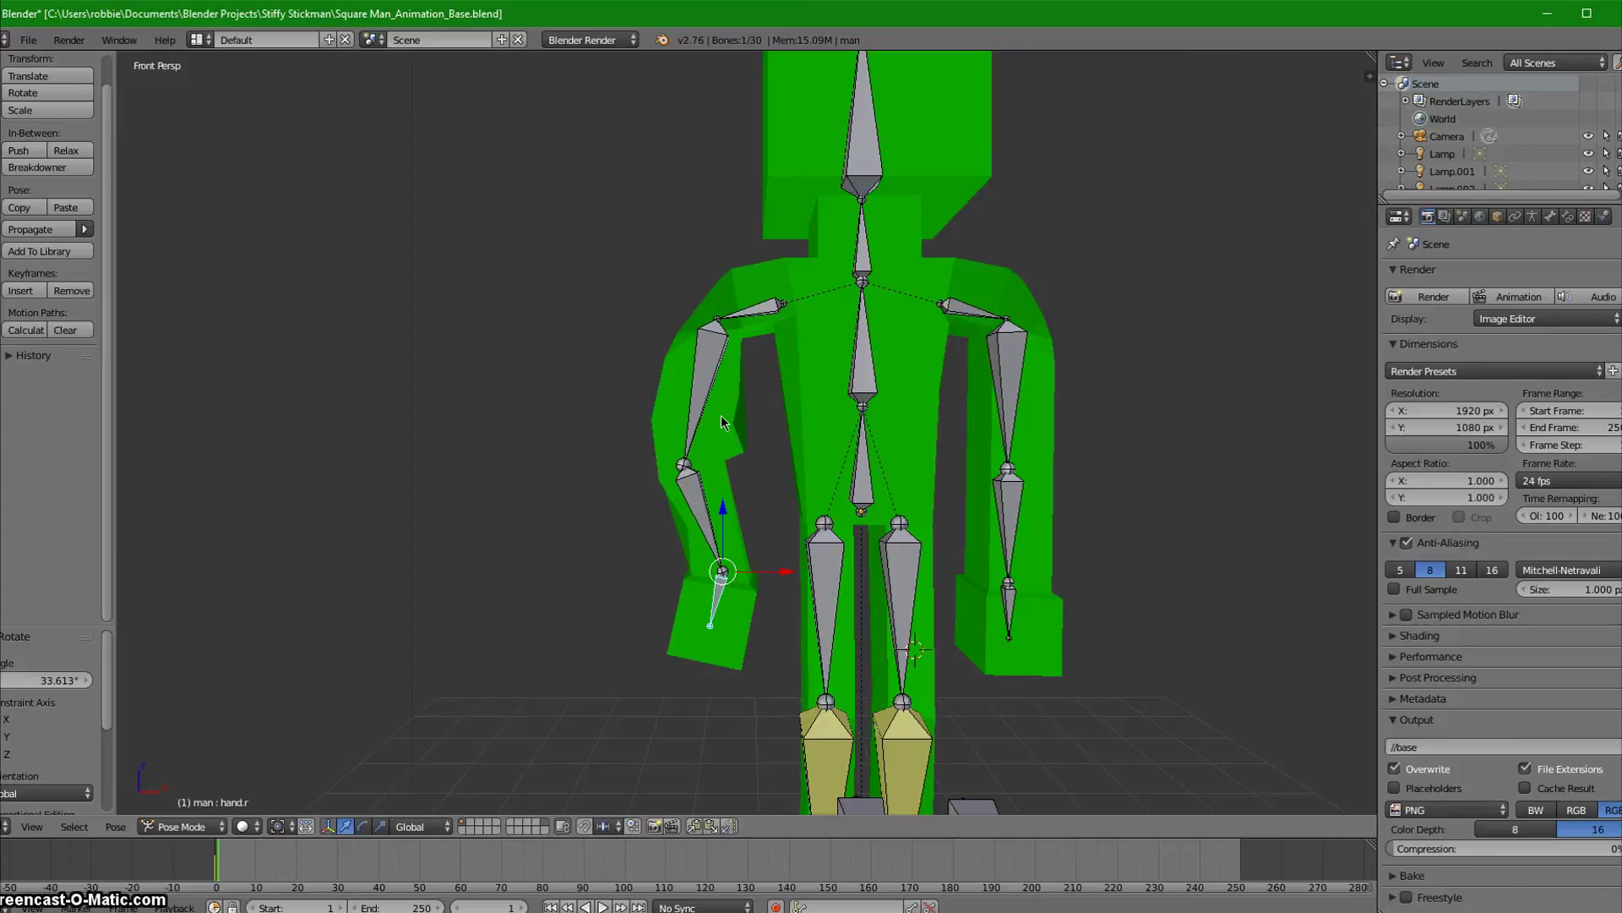
- Bend the right forearm bone arm2.r about -23° further inward and rotate hand.r until the hand hangs straight down
right_click(705, 517)
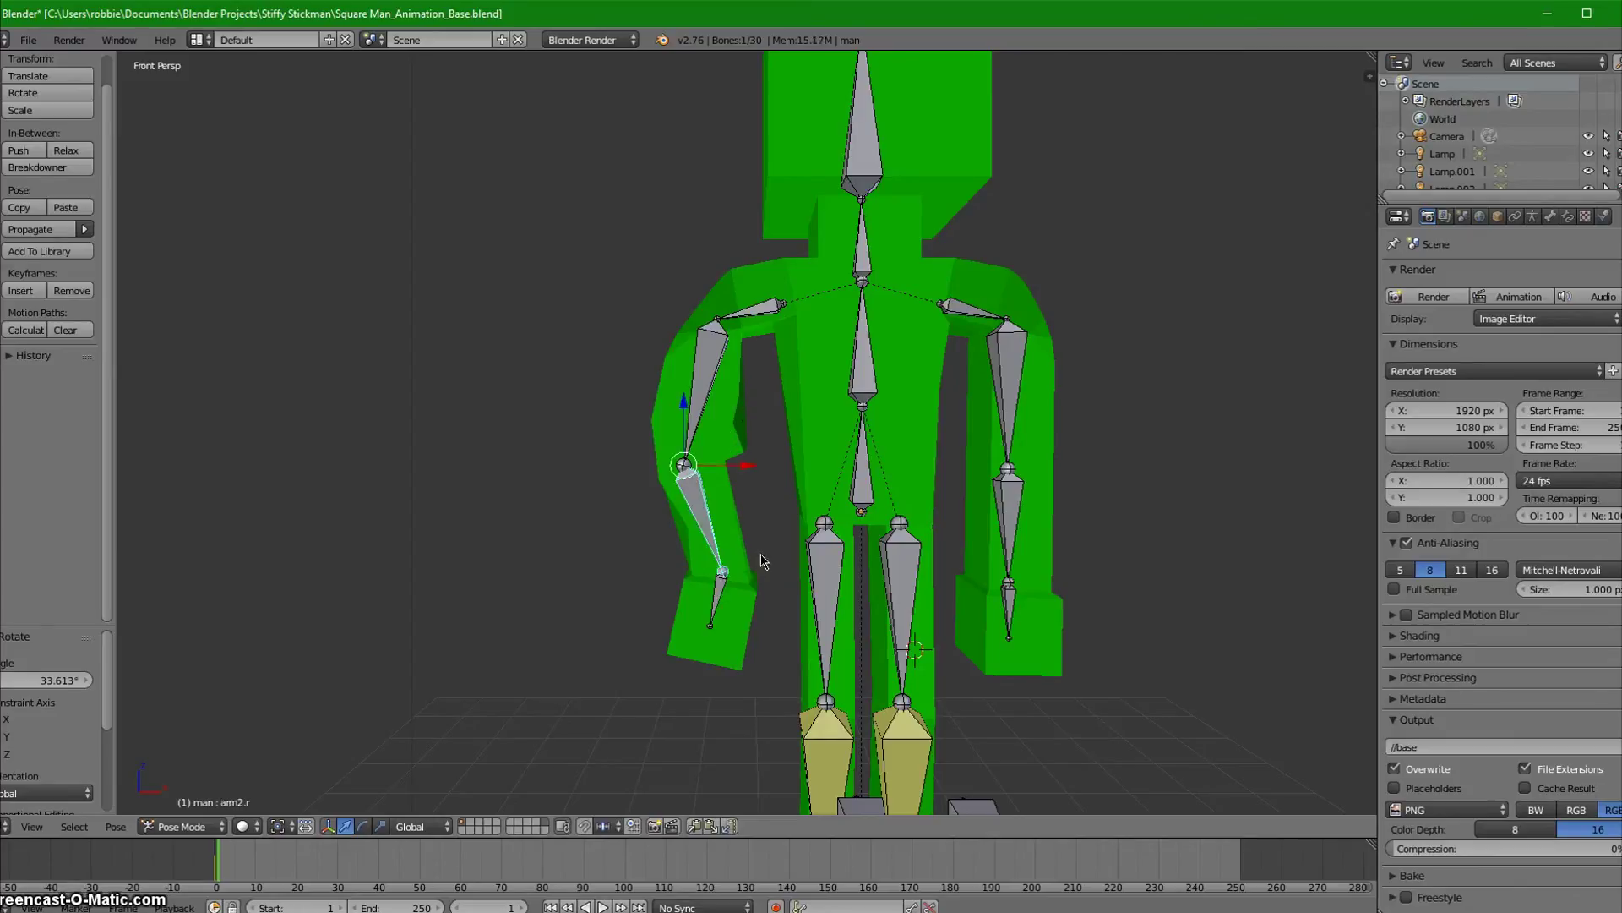
key("r")
left_click(785, 525)
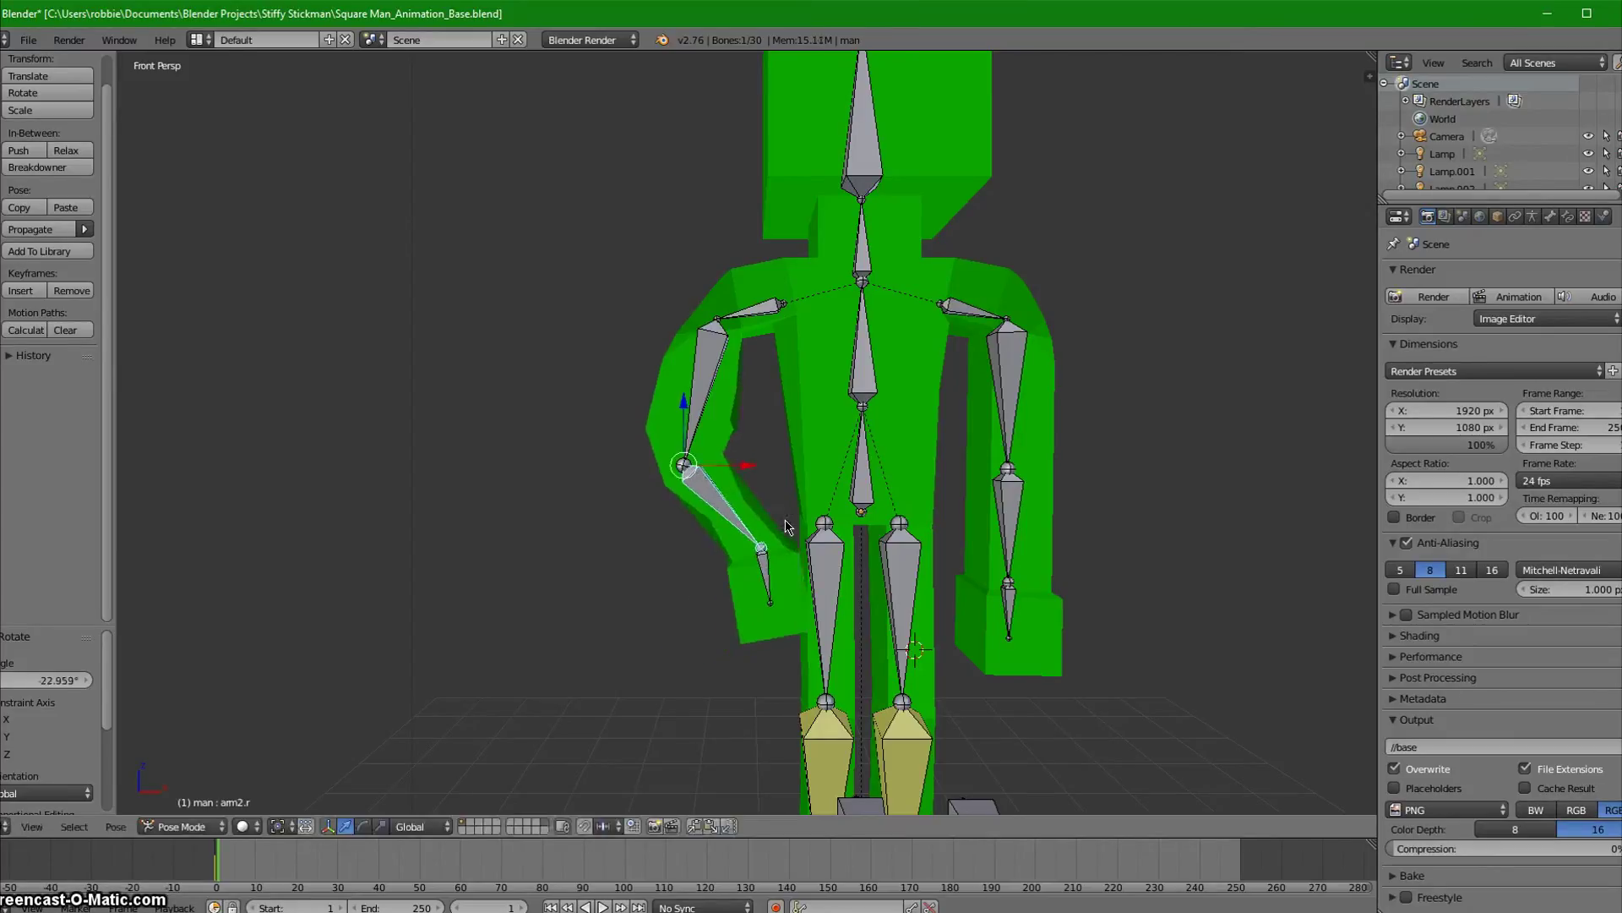
right_click(765, 575)
key("r")
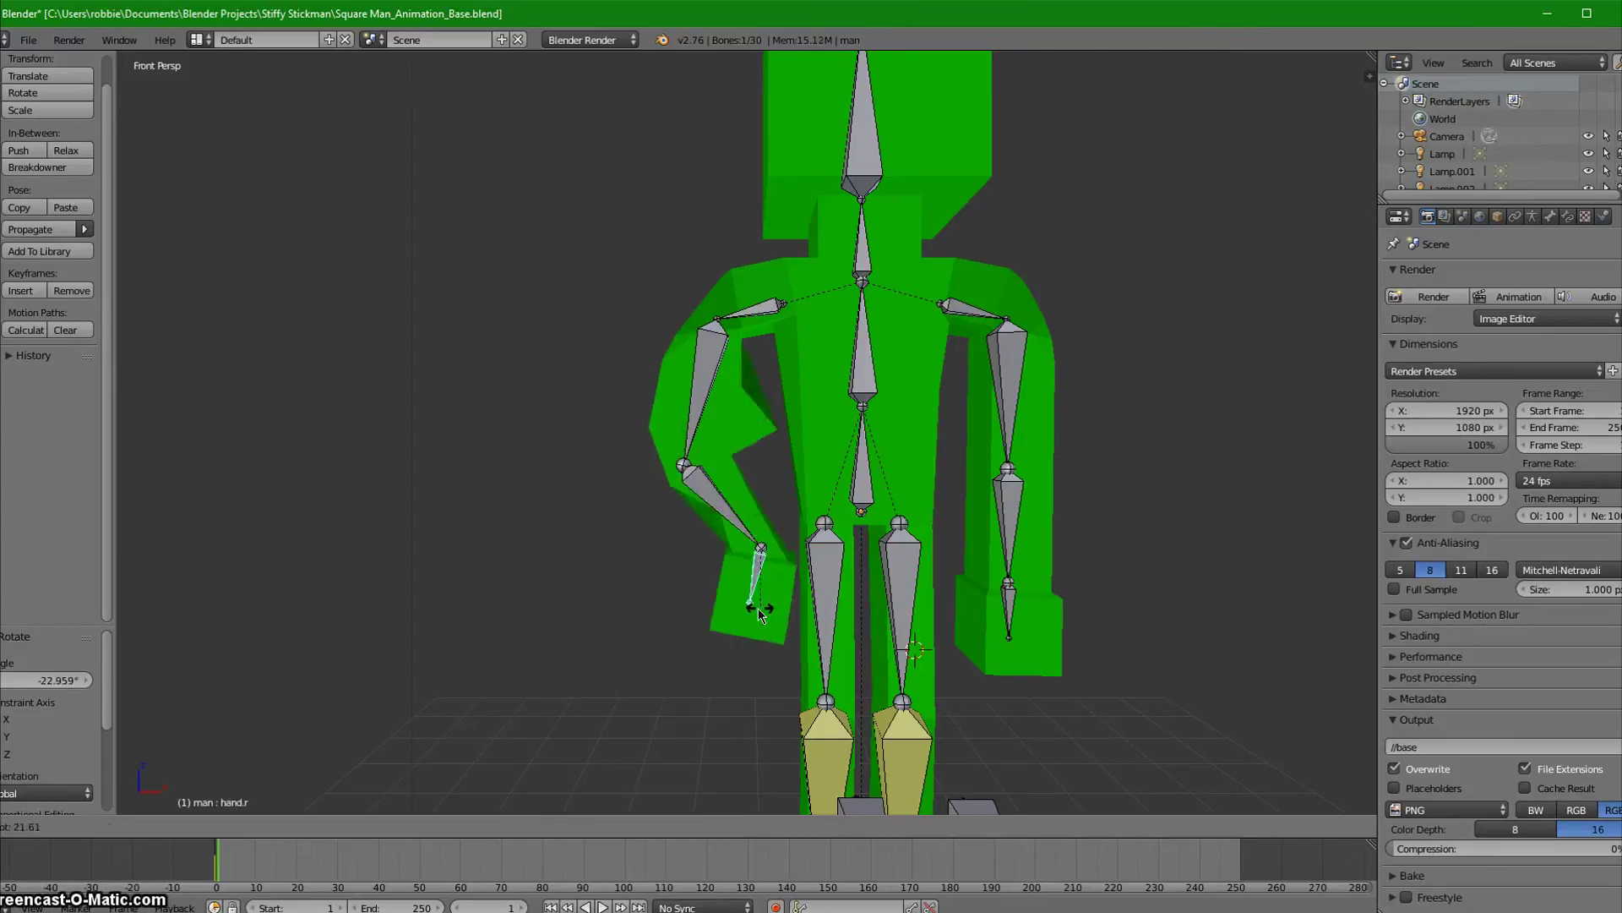
left_click(771, 612)
key("r")
left_click(783, 605)
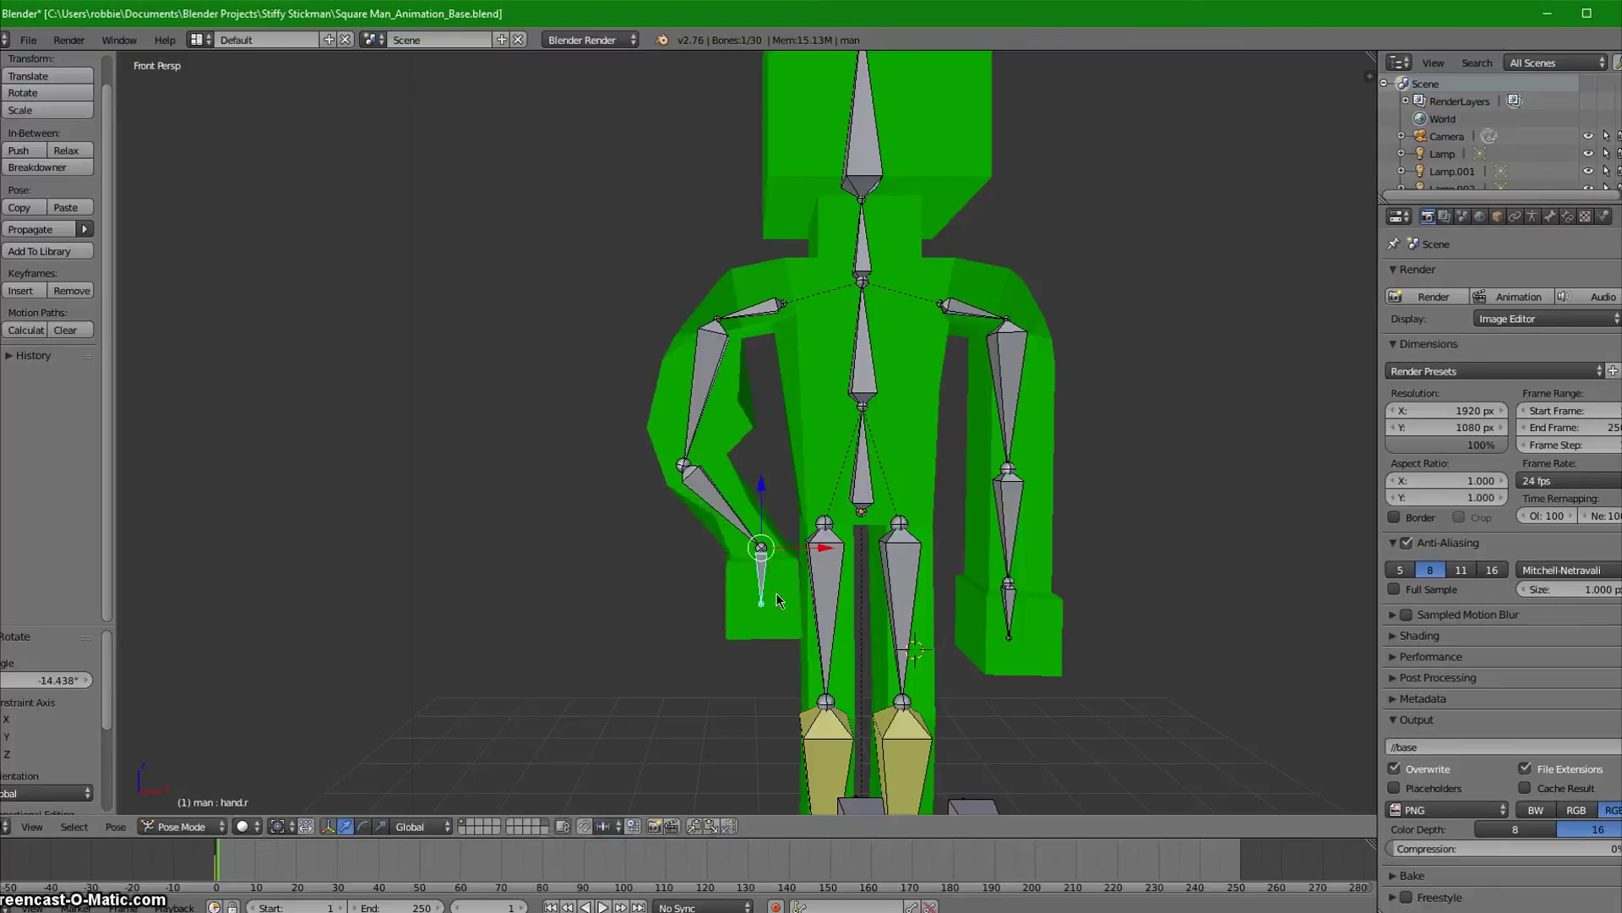
- Rotate the right upper-arm bone arm1.r about -9° toward the body, and select the right hand bone hand.r
right_click(706, 420)
key("r")
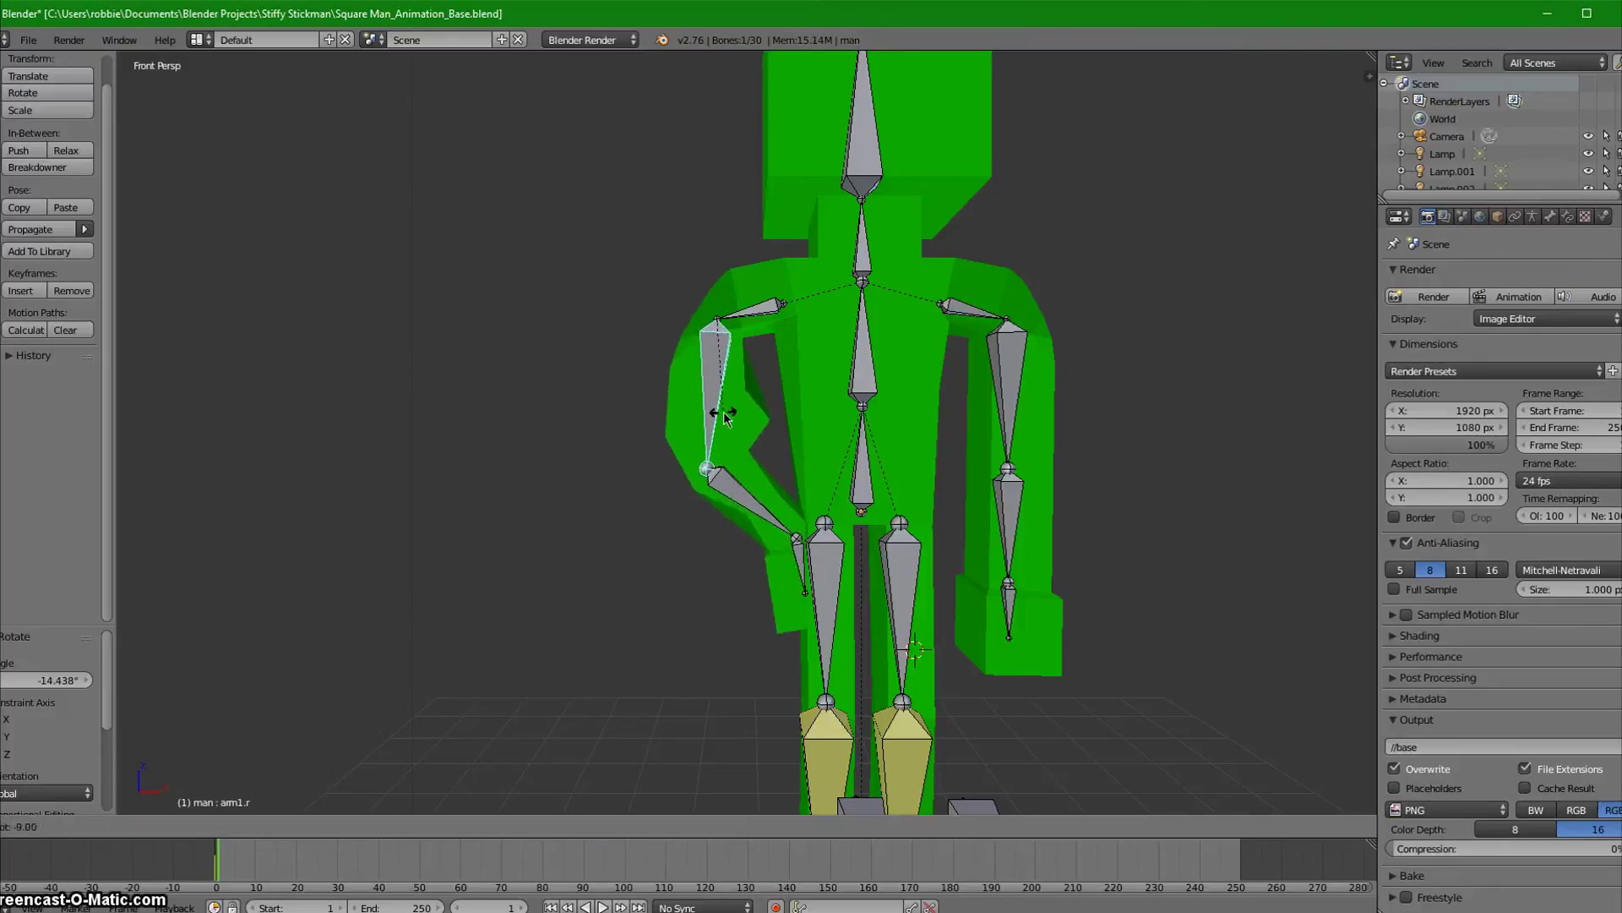
left_click(724, 418)
middle_click_drag(612, 545, 700, 533)
right_click(806, 563)
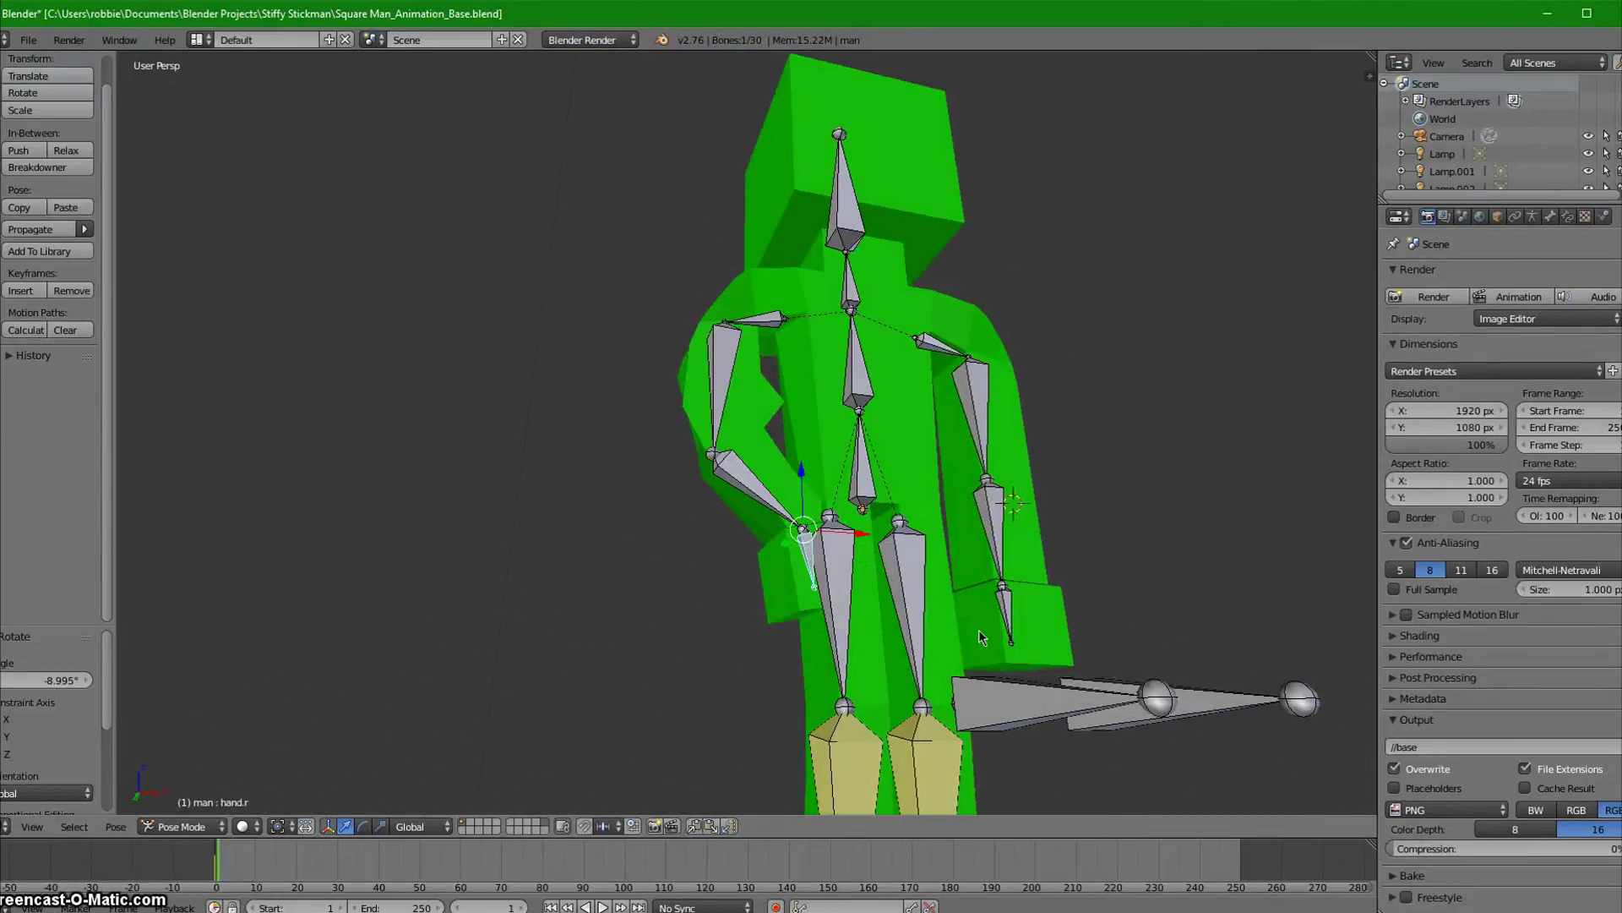
- Scale the right hand bone hand.r down to about 0.452 and check the whole figure from the front
key("s")
left_click(885, 584)
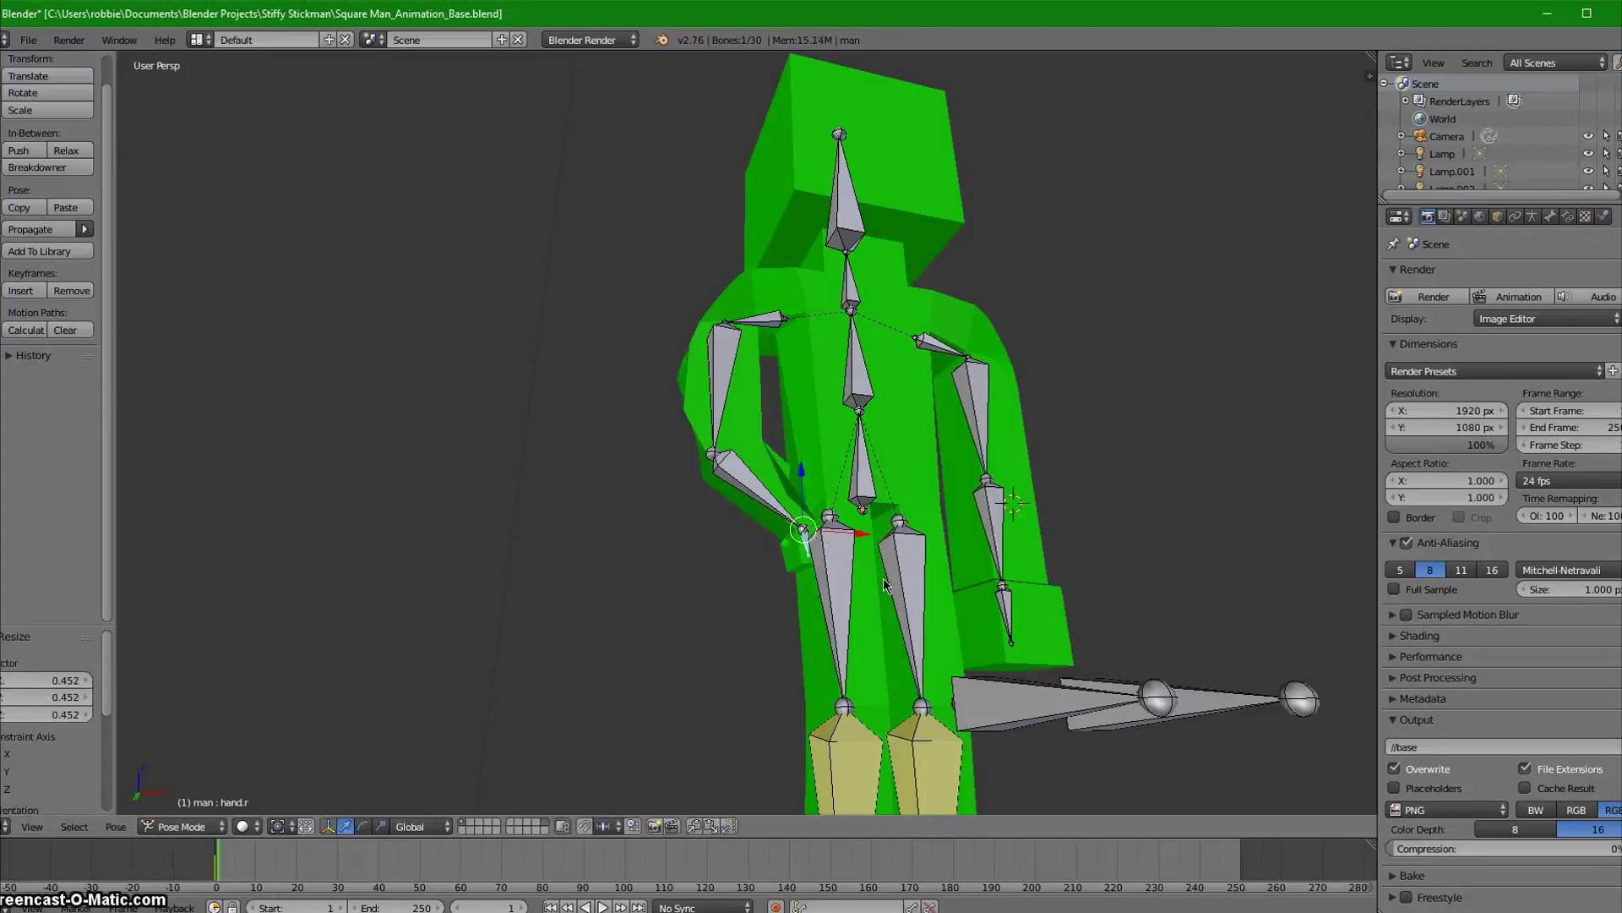
middle_click_drag(885, 585, 801, 592)
middle_click_drag(896, 690, 809, 655)
scroll(786, 651, "down", 3)
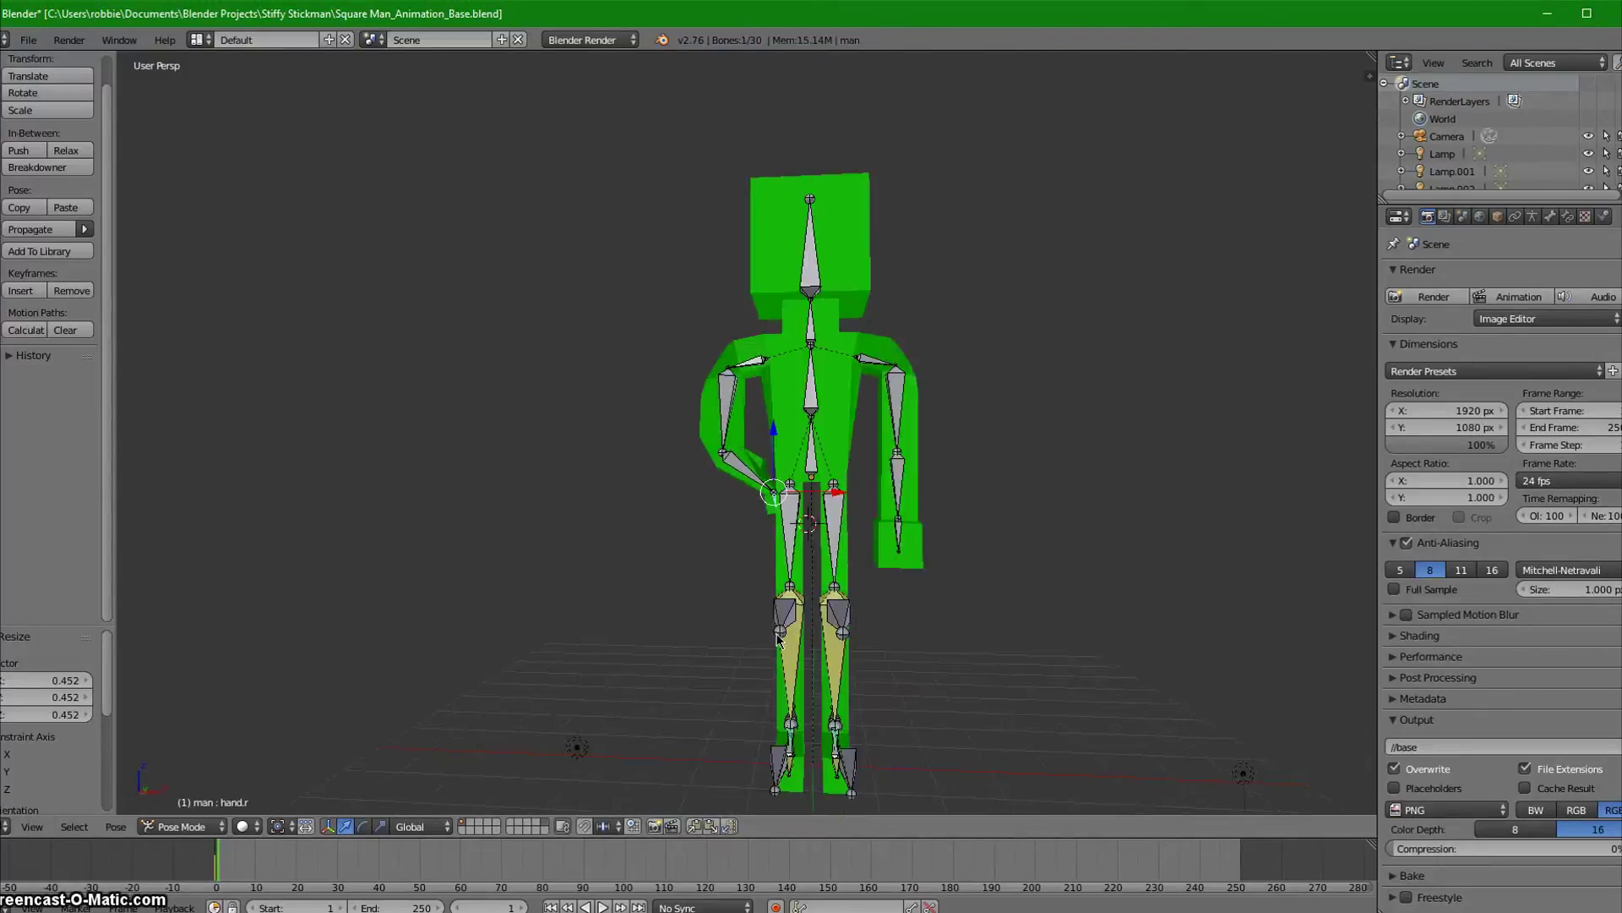
mouse_move(748, 573)
middle_mouse_down()
mouse_move(845, 621)
mouse_move(735, 574)
mouse_move(760, 583)
middle_mouse_up()
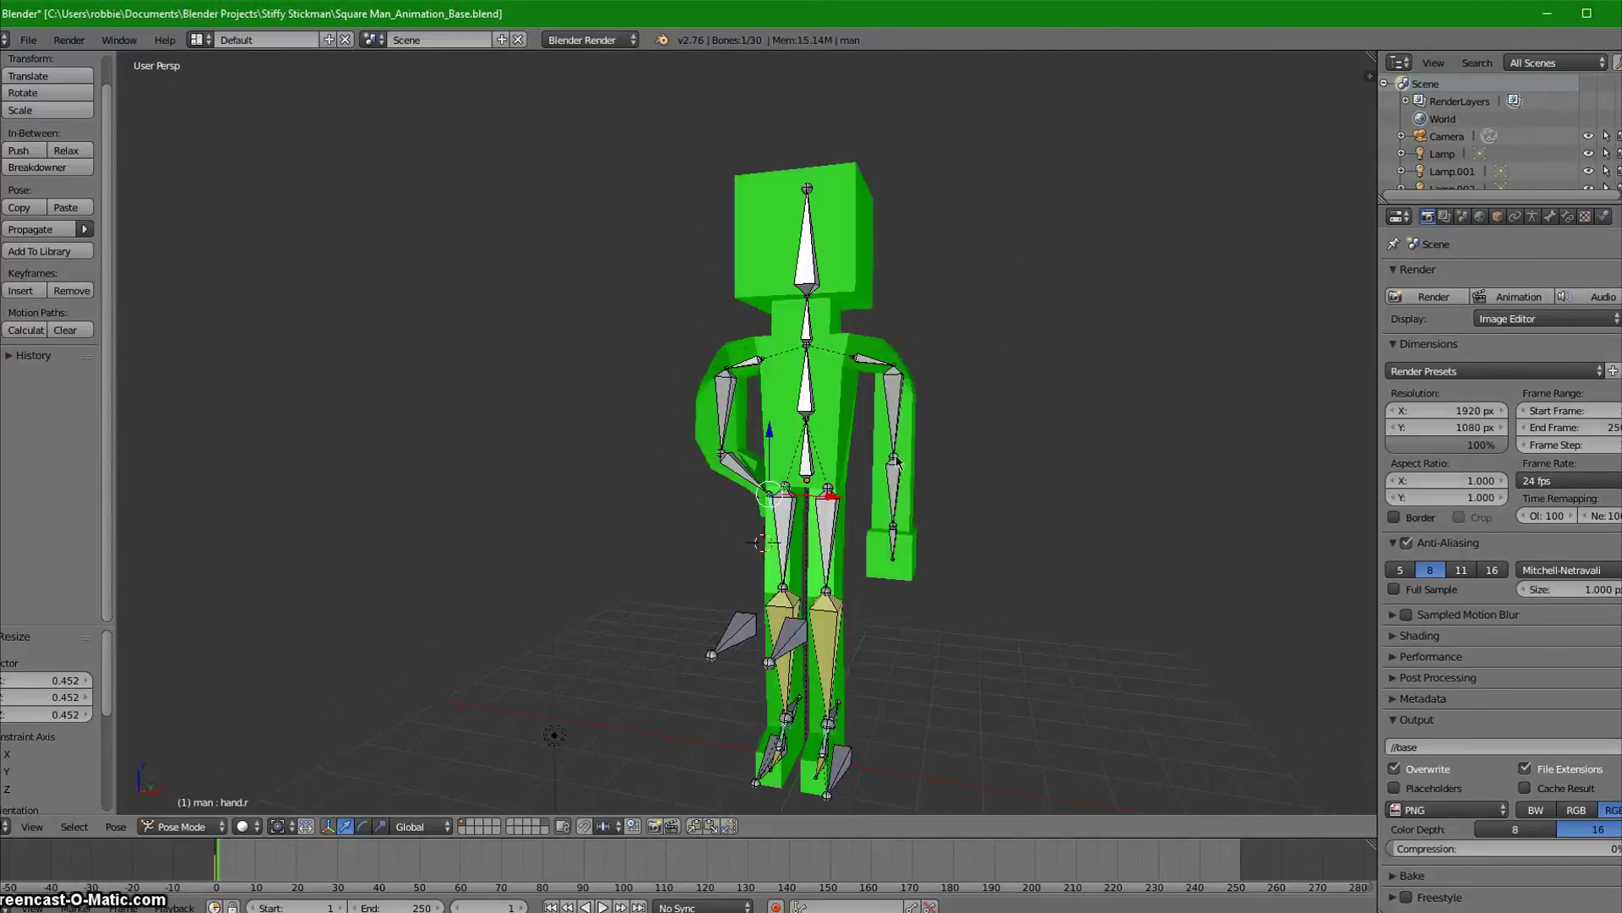
right_click(891, 397)
key("r")
key("r")
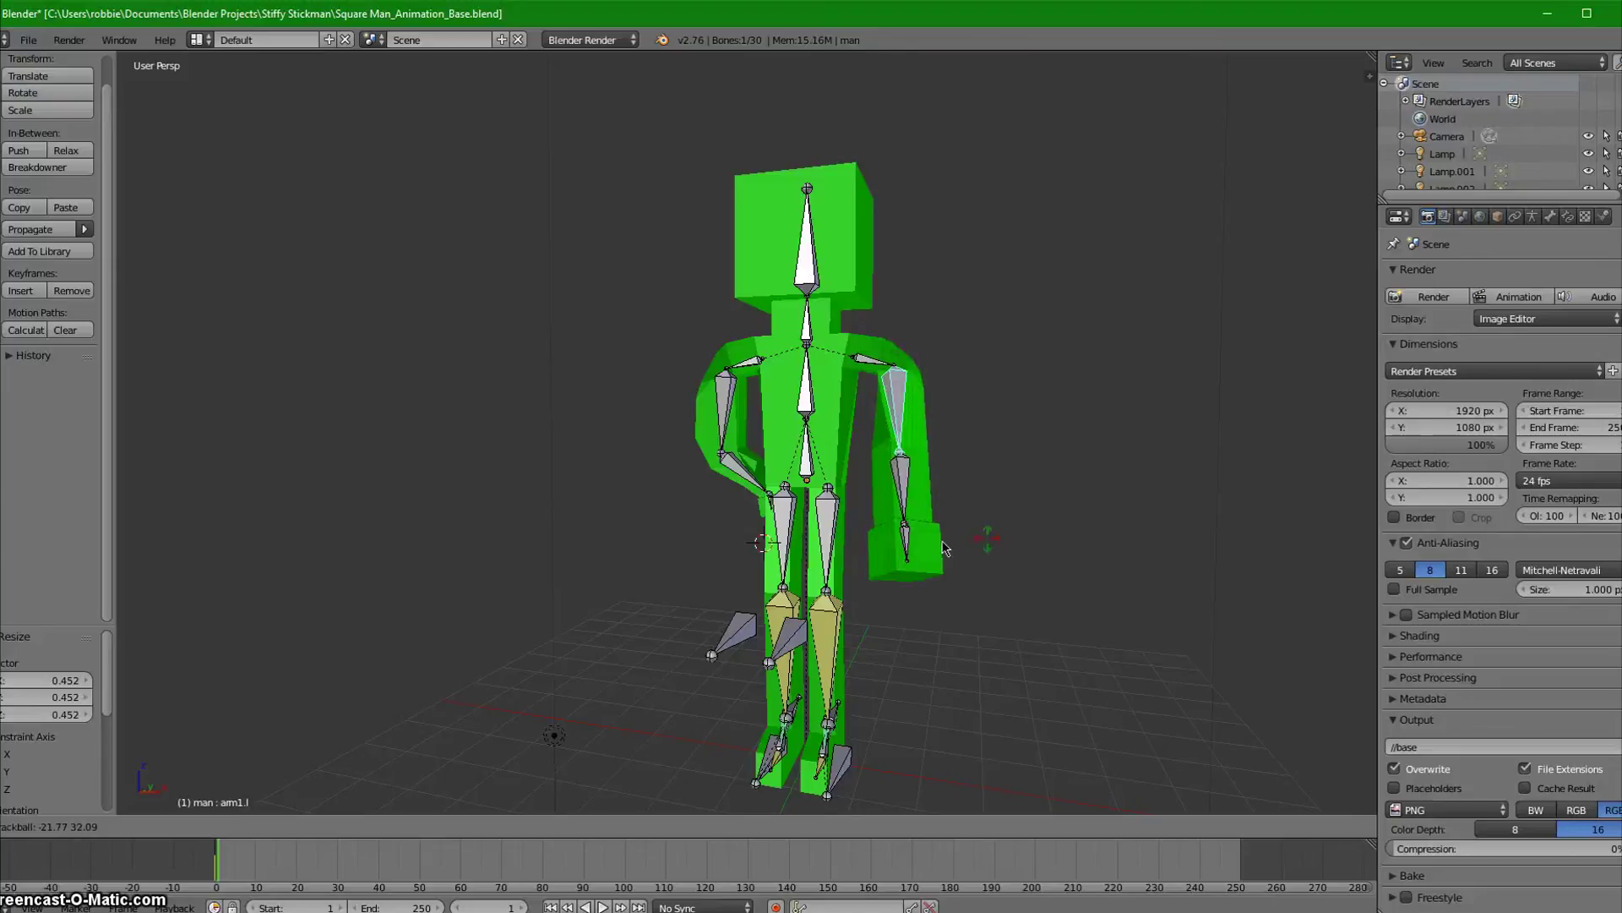
key("Escape")
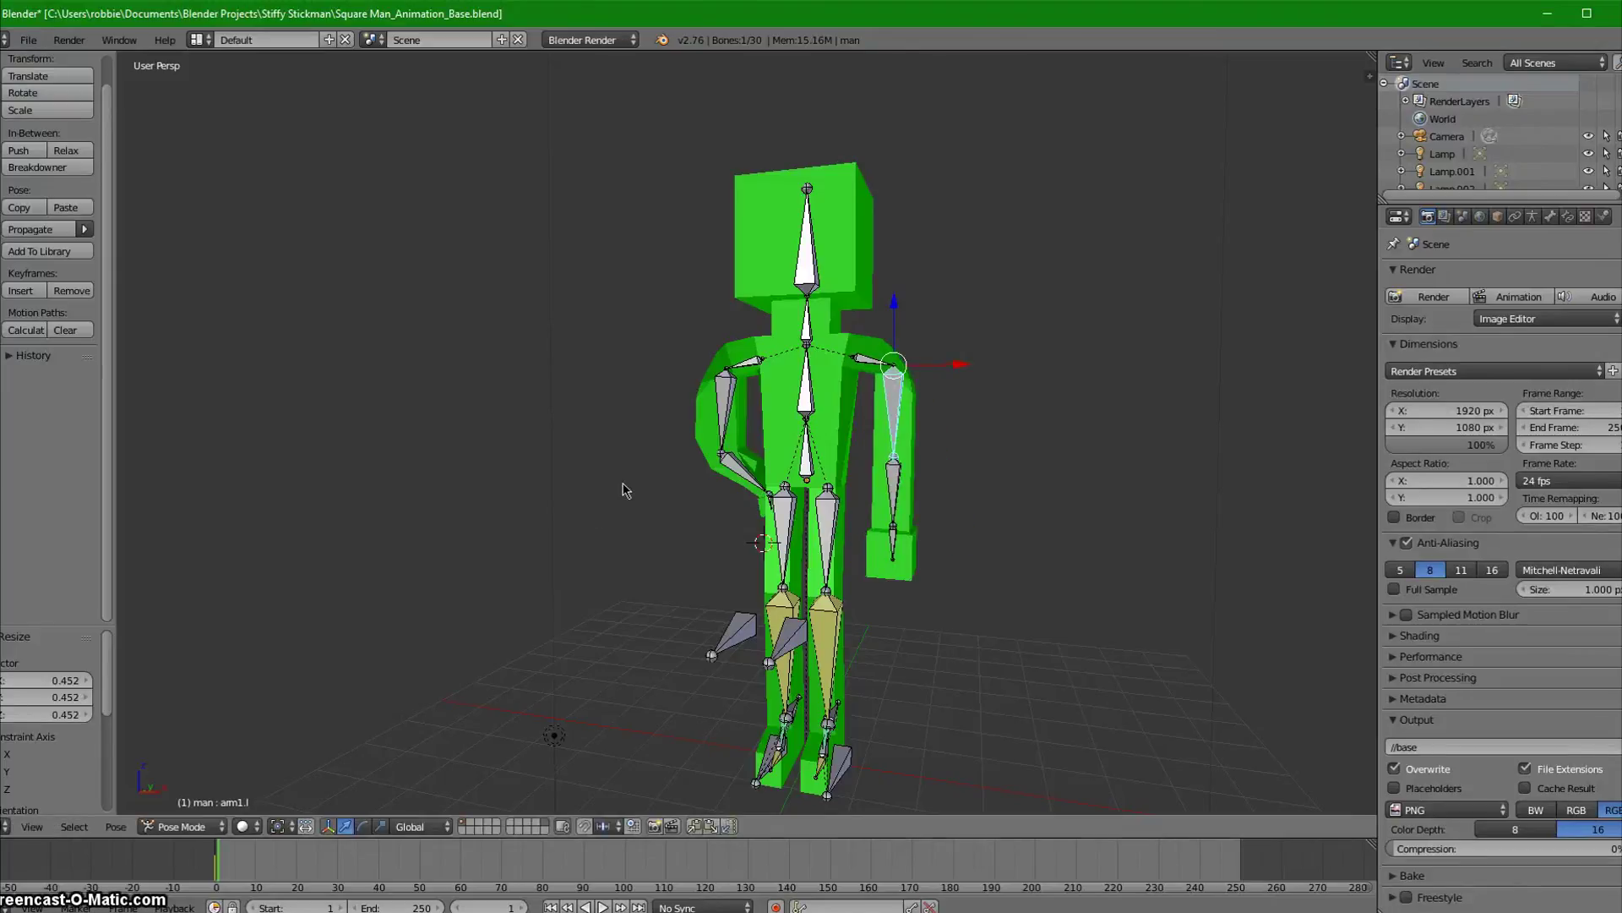
- Examine the posed arms from the front and side, and inspect the whole figure from an angled view
key("KP_1")
scroll(665, 116, "up", 6)
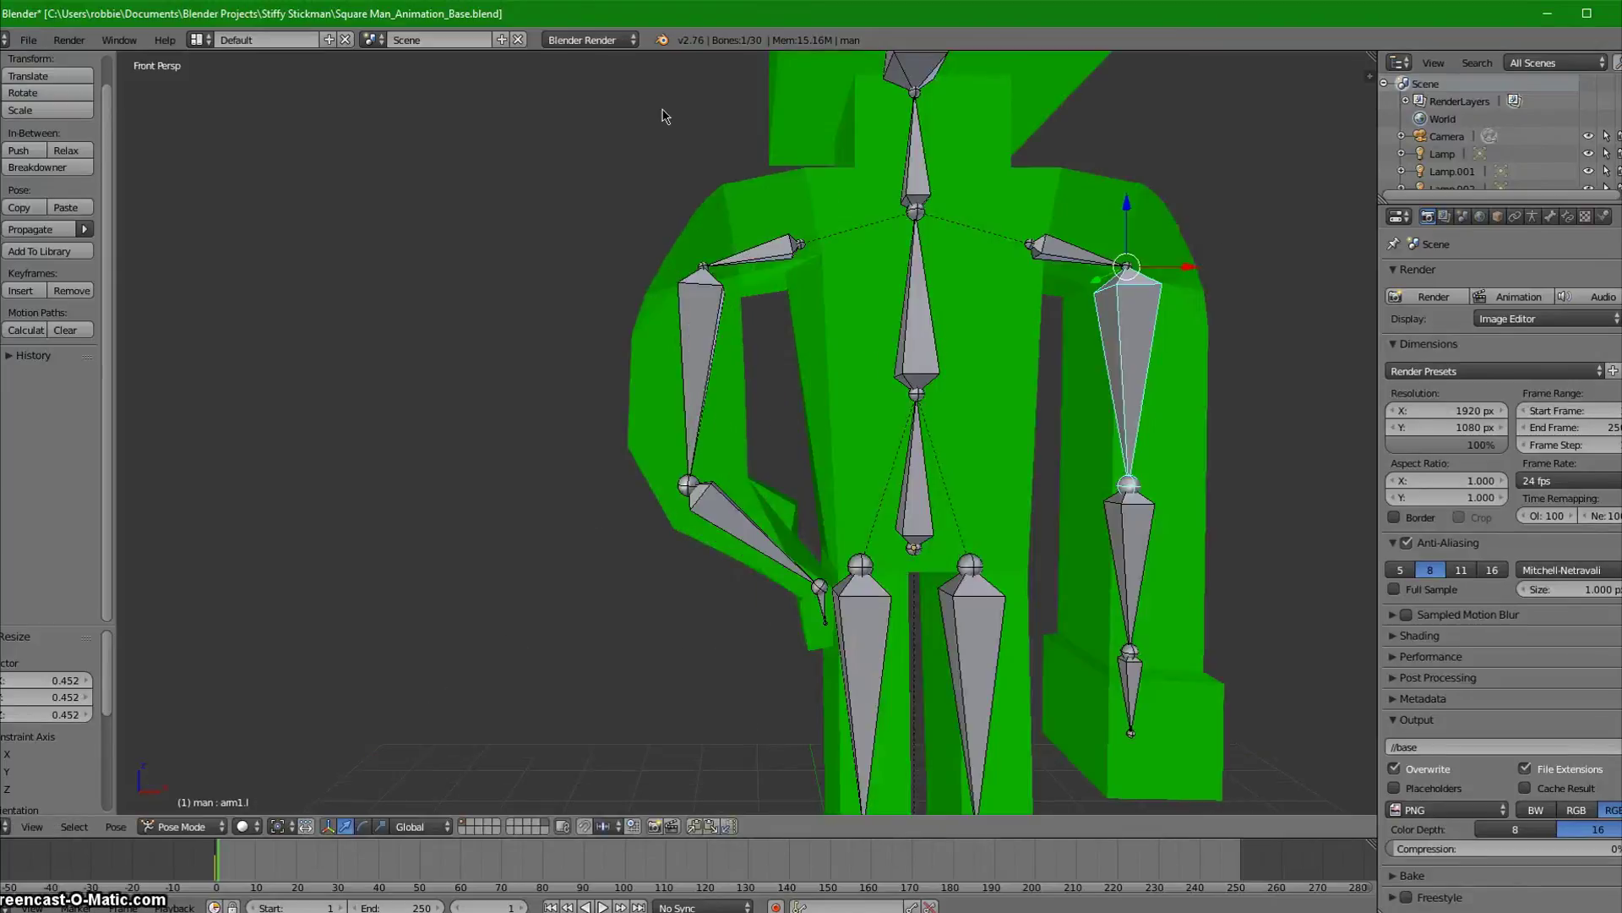
key("KP_3")
key("ctrl+KP_3")
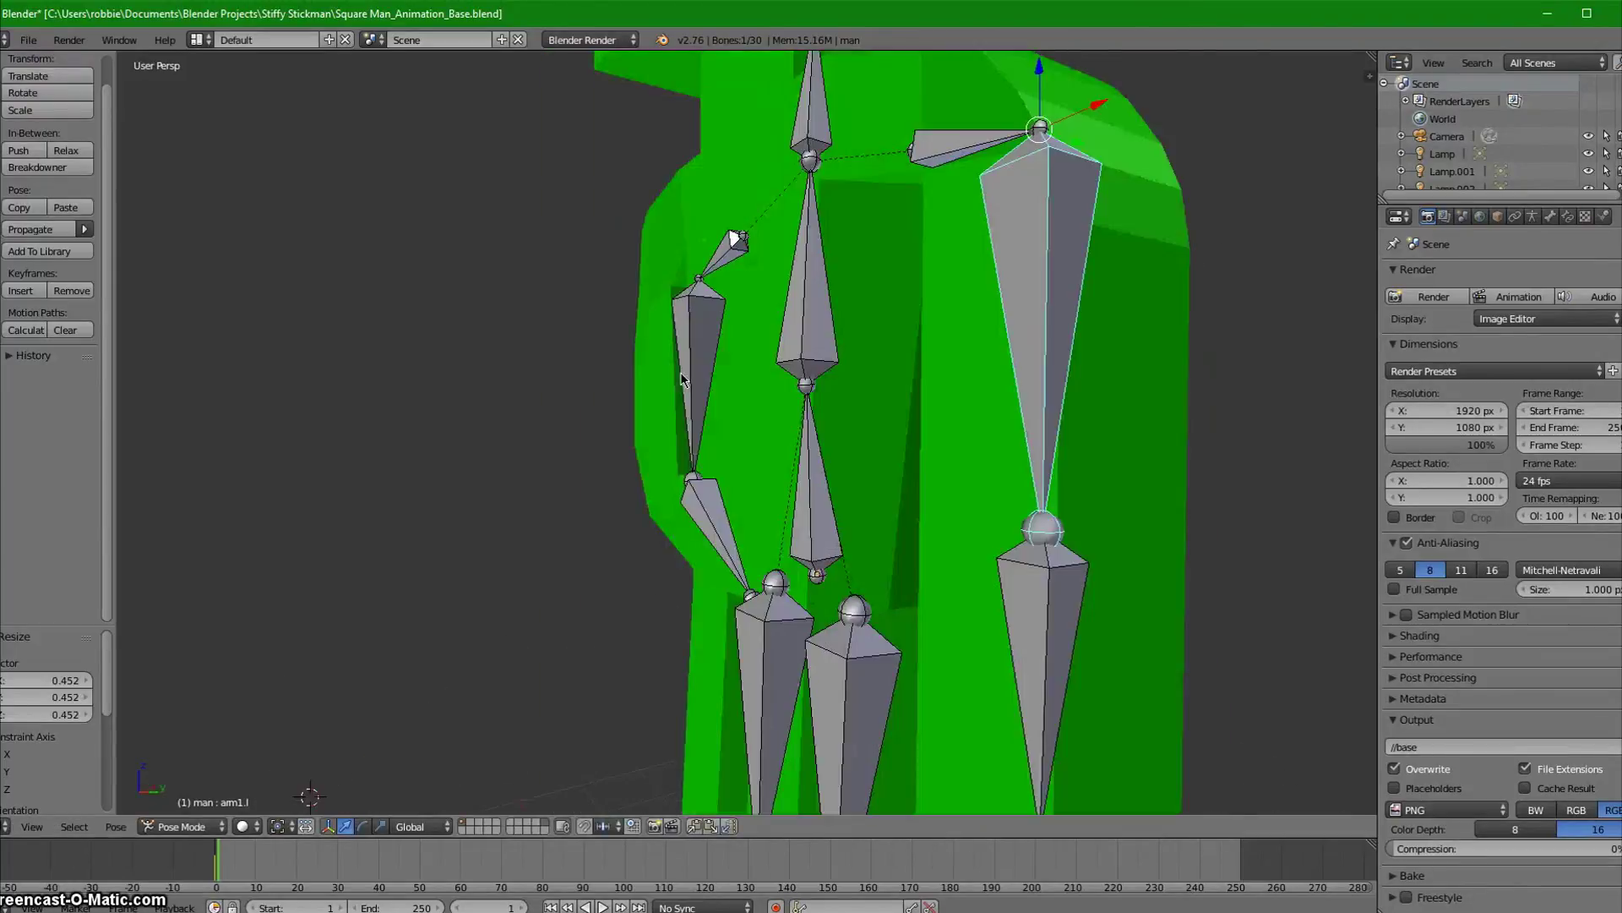
middle_click_drag(690, 623, 450, 629)
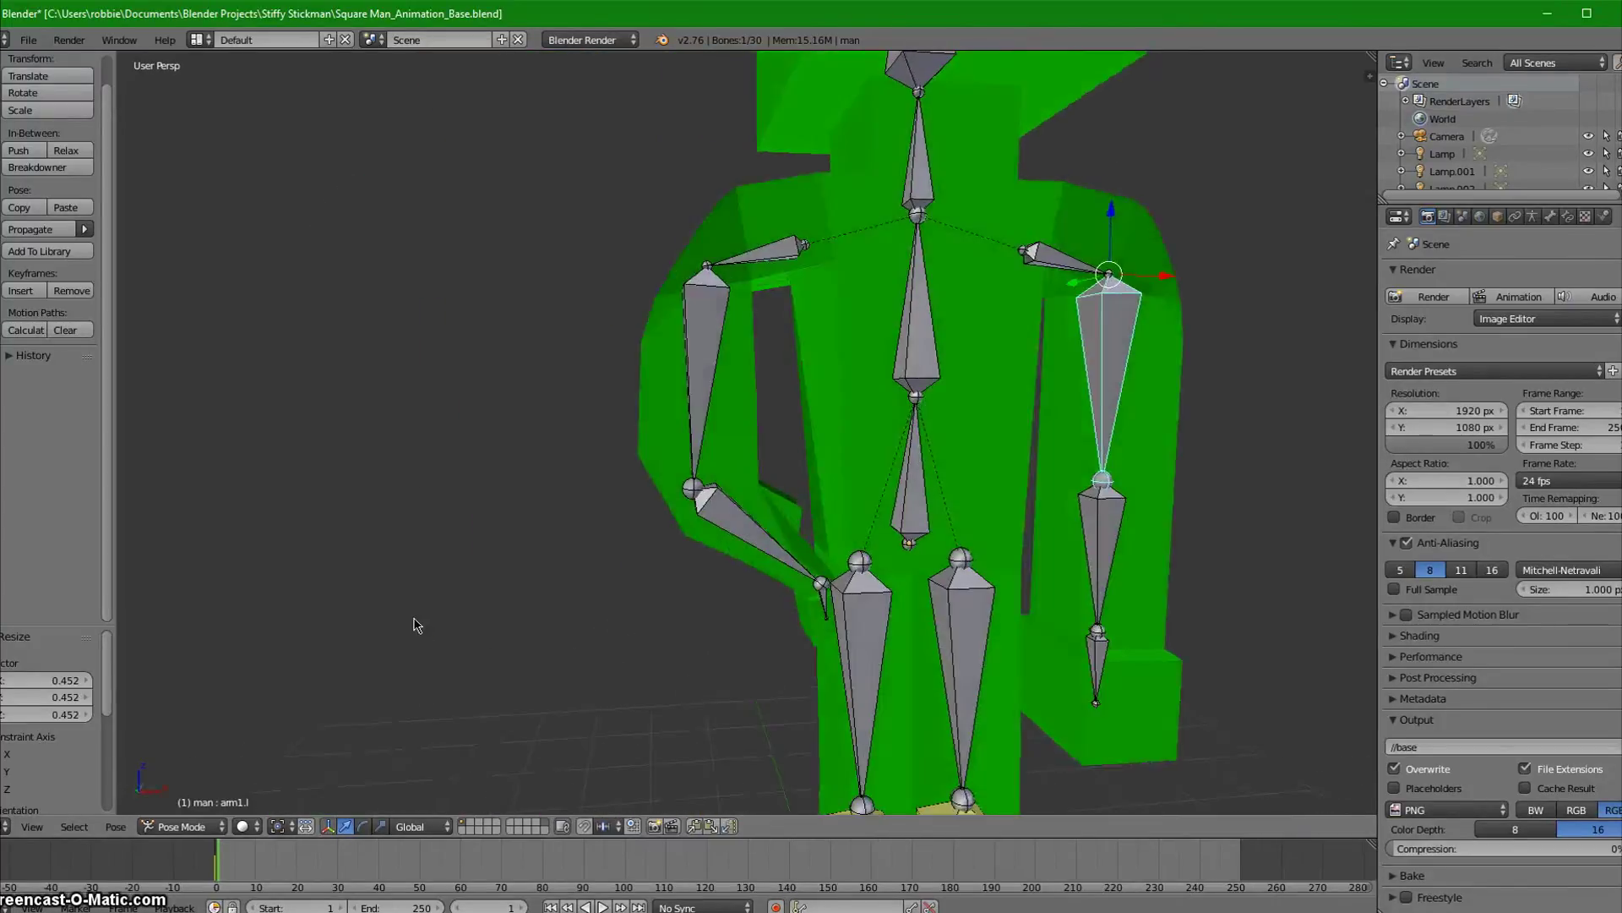
scroll(461, 617, "down", 4)
middle_click_drag(618, 536, 591, 583)
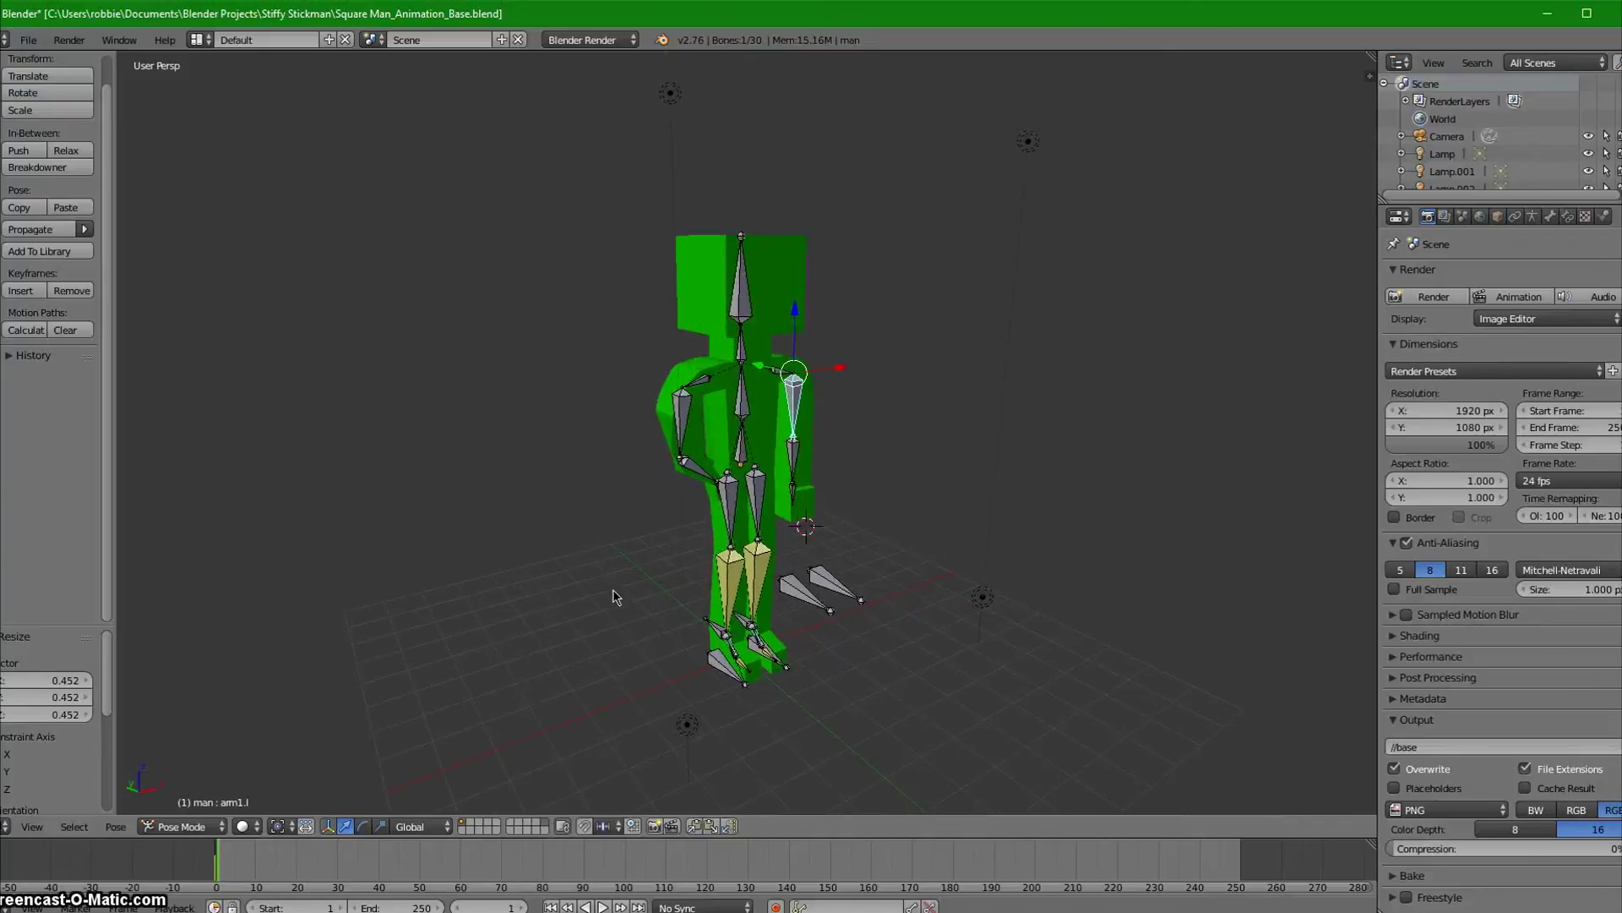